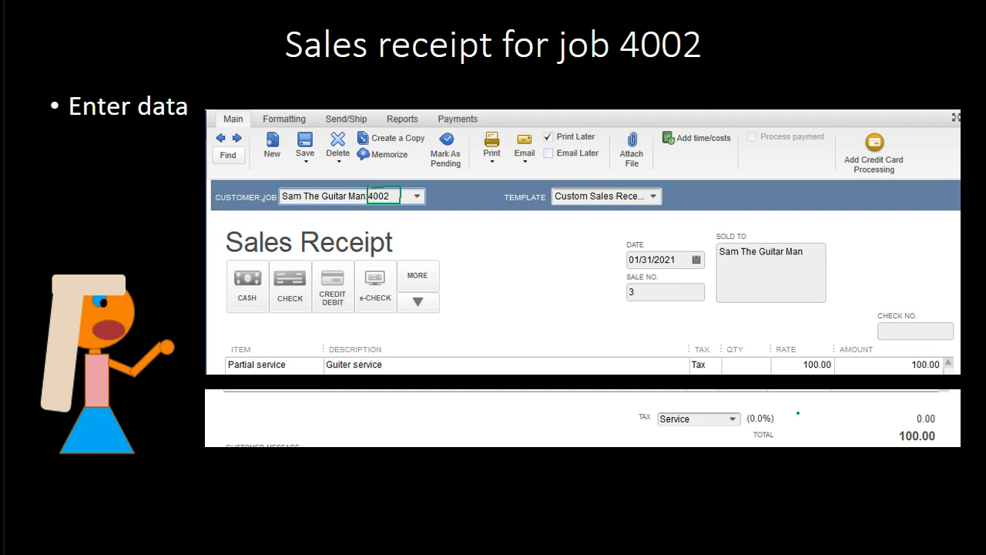
left_click(744, 529)
left_click(175, 392)
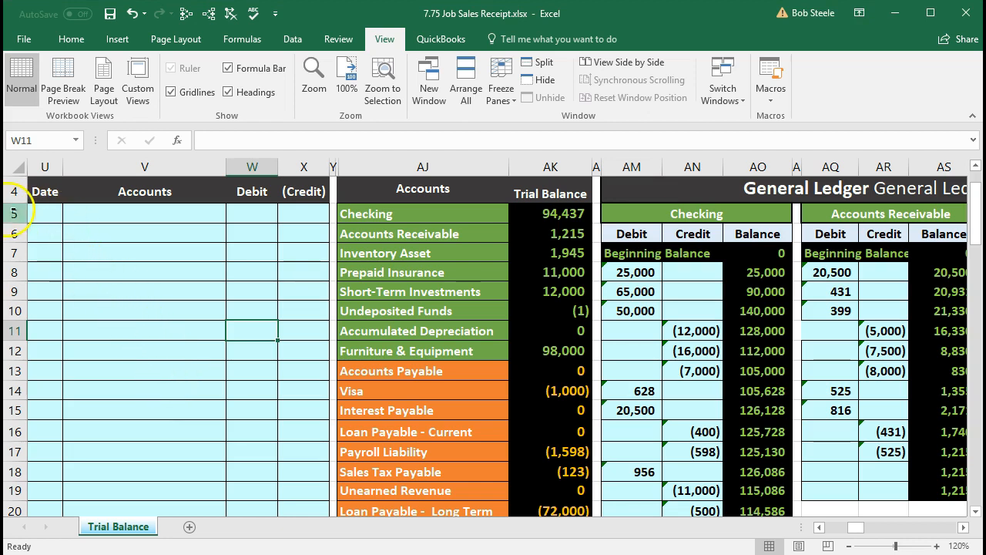
left_click(45, 167)
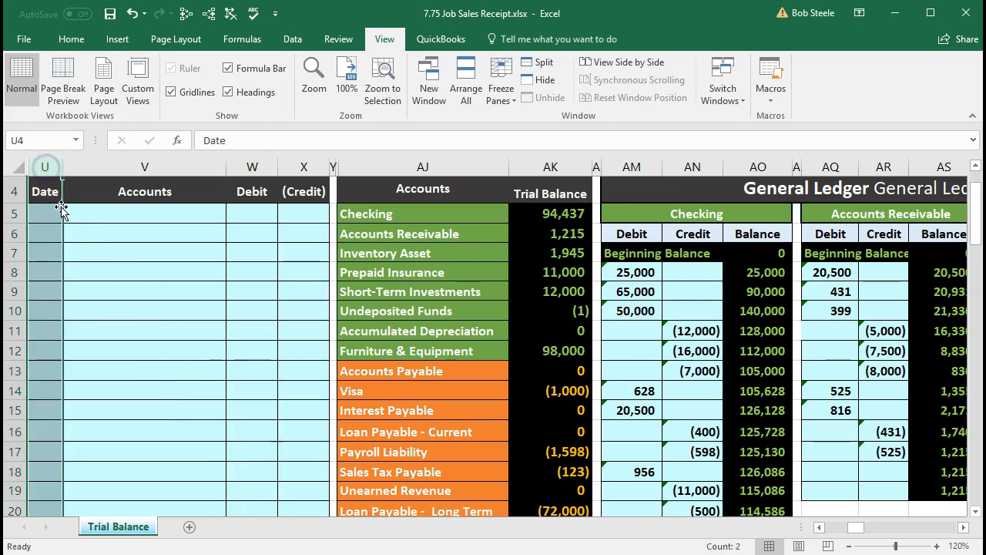
key("Down")
key("Down")
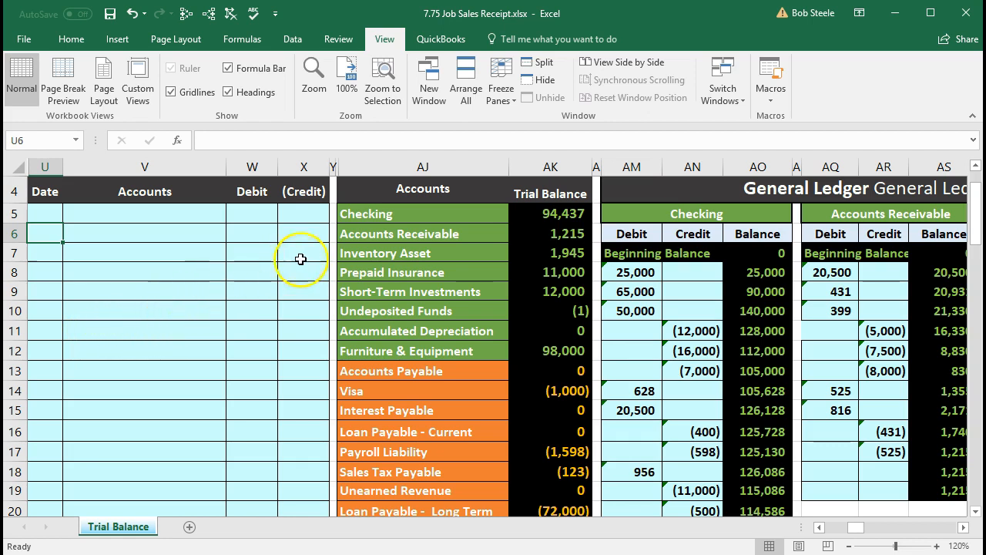
left_click(358, 218)
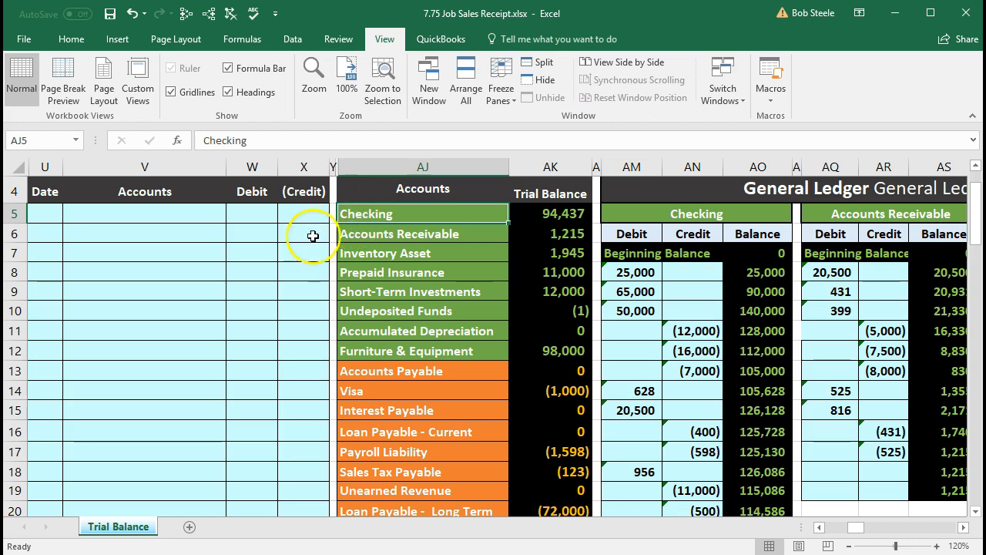
Step: Copy the Undeposited Funds account name from the trial balance into cell V5 of the general journal as values only
left_click(458, 315)
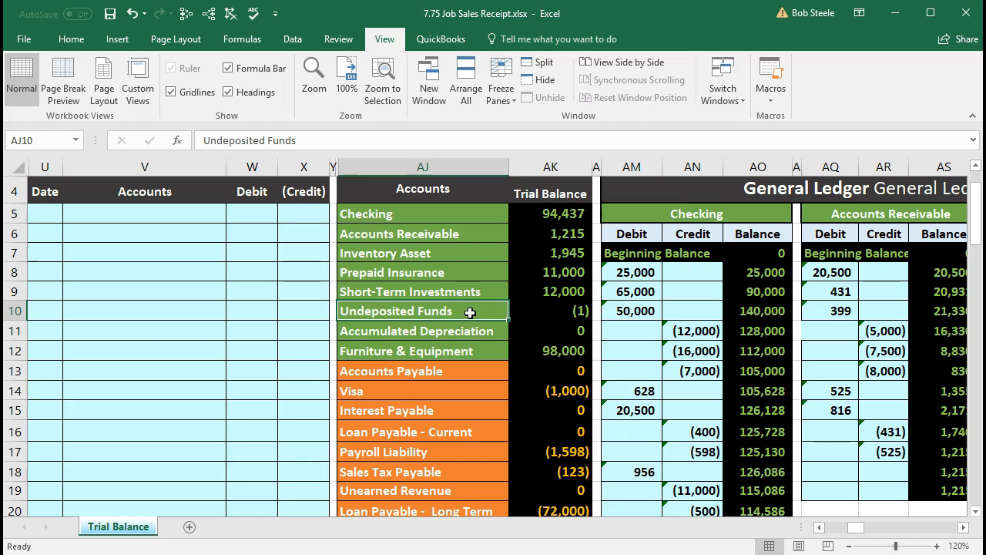
right_click(470, 312)
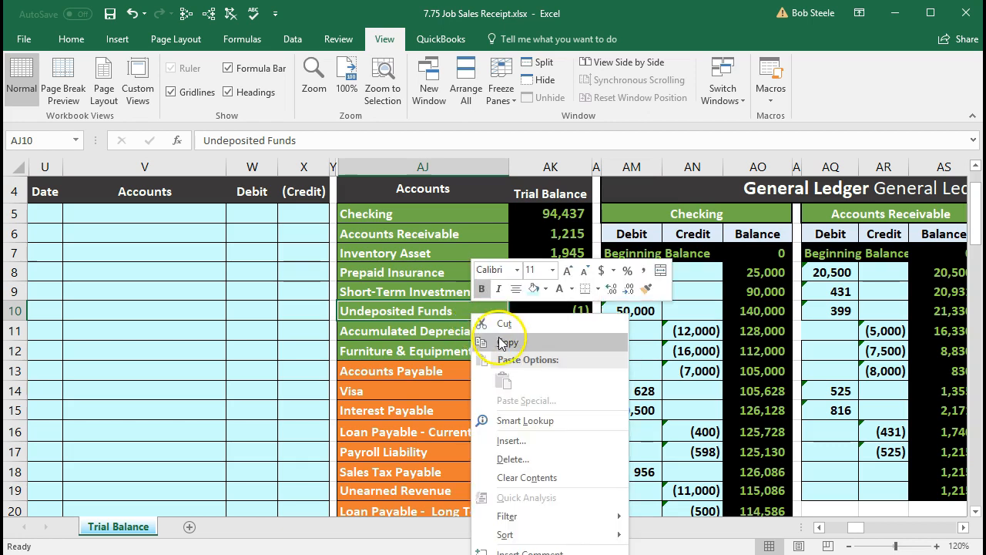
left_click(533, 342)
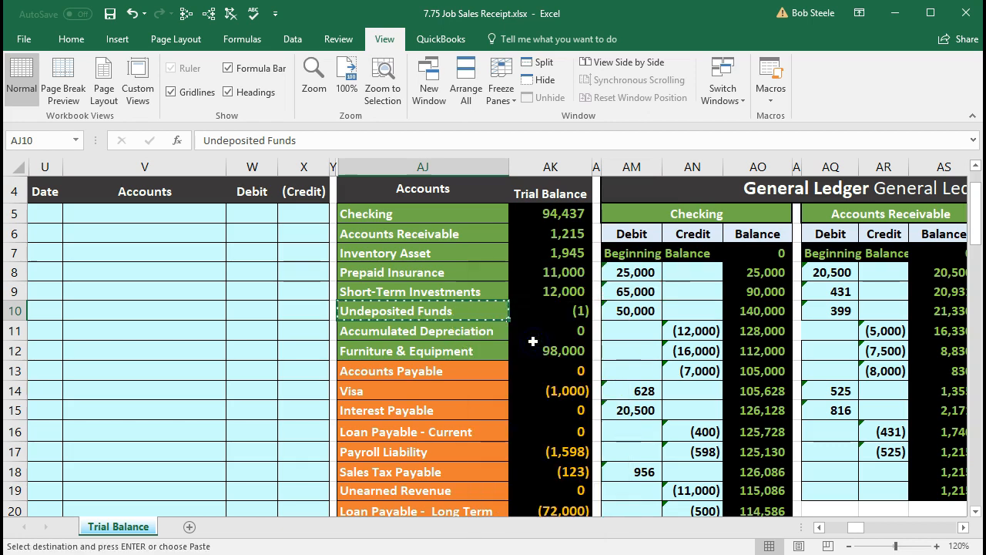
left_click(180, 217)
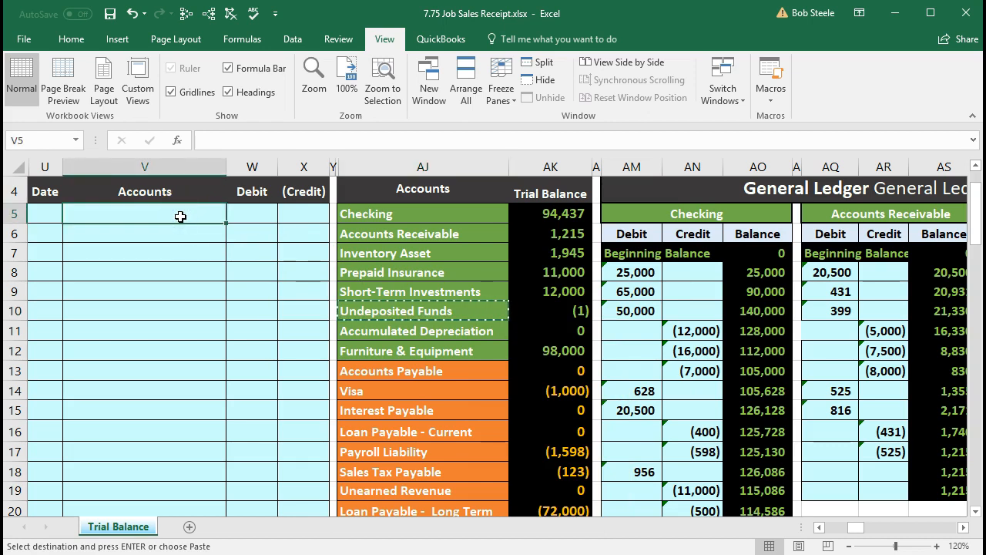
right_click(180, 216)
left_click(235, 285)
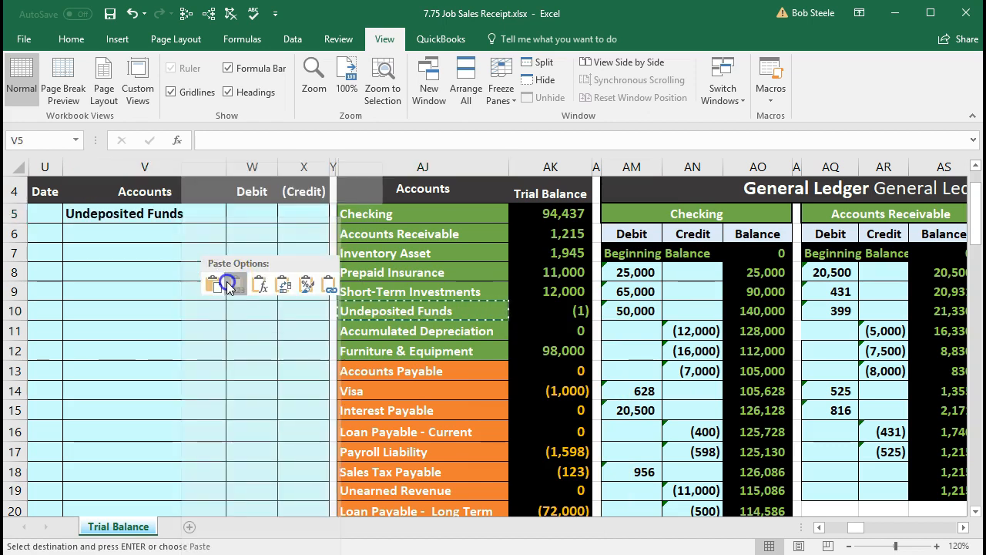
Step: Date the first journal line 1/31 and enter a 300 debit for Undeposited Funds
key("Left")
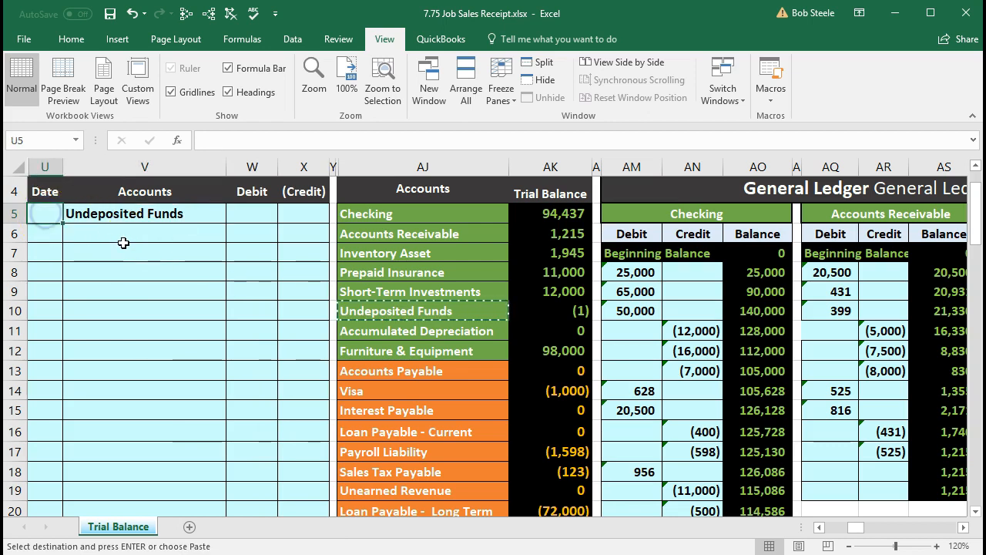
type("1/31")
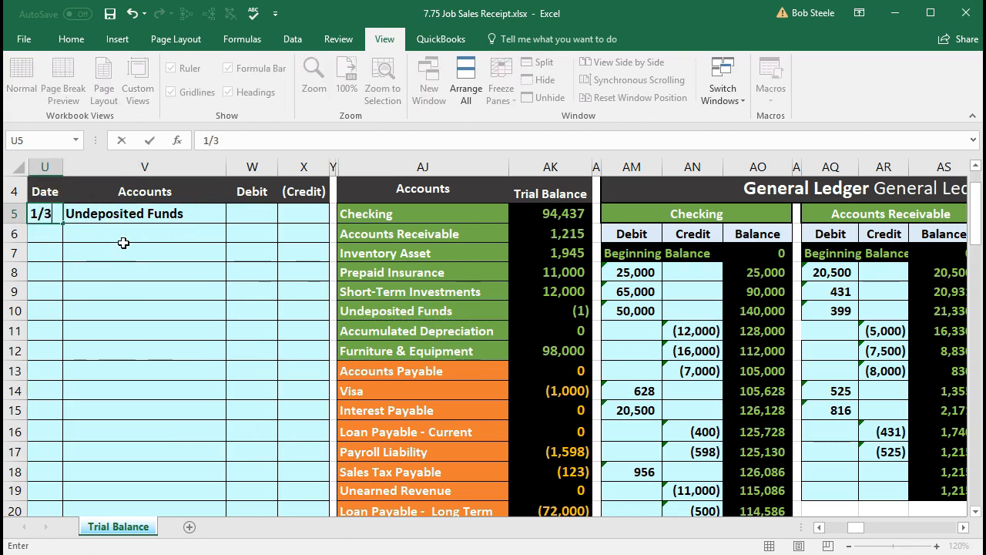
key("Return")
key("Right")
key("Right")
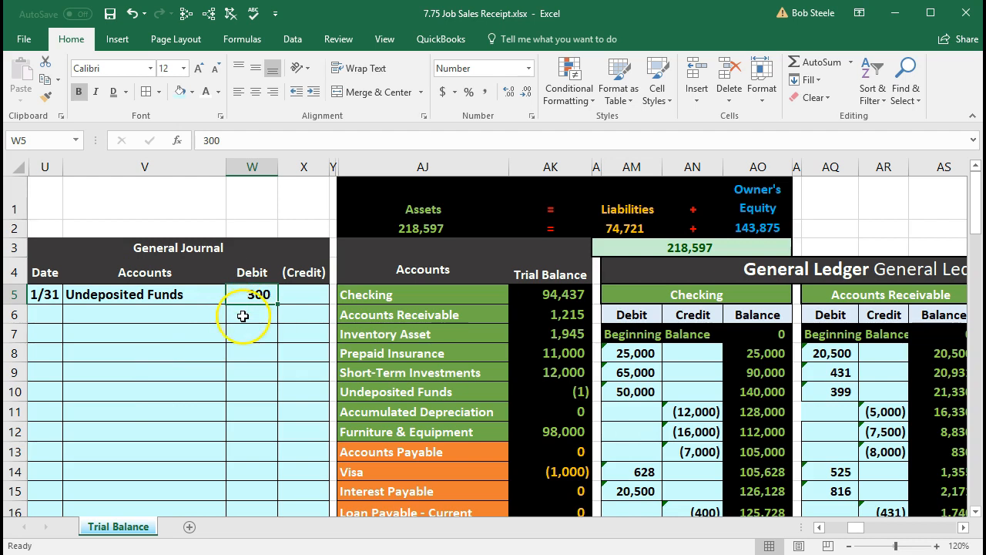
Step: Enter a credit of -300 in cell X6 on the second line of the journal entry
left_click(303, 315)
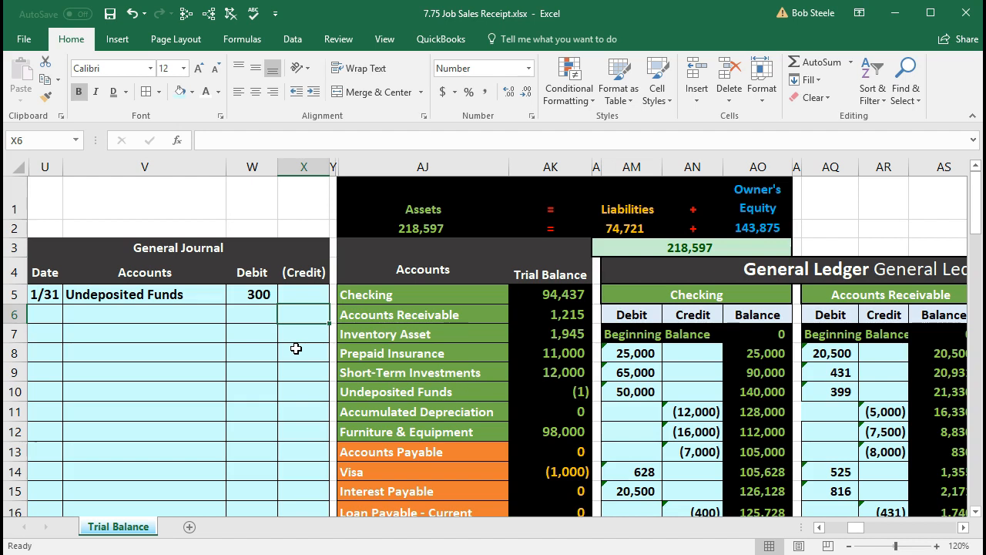
type("-300")
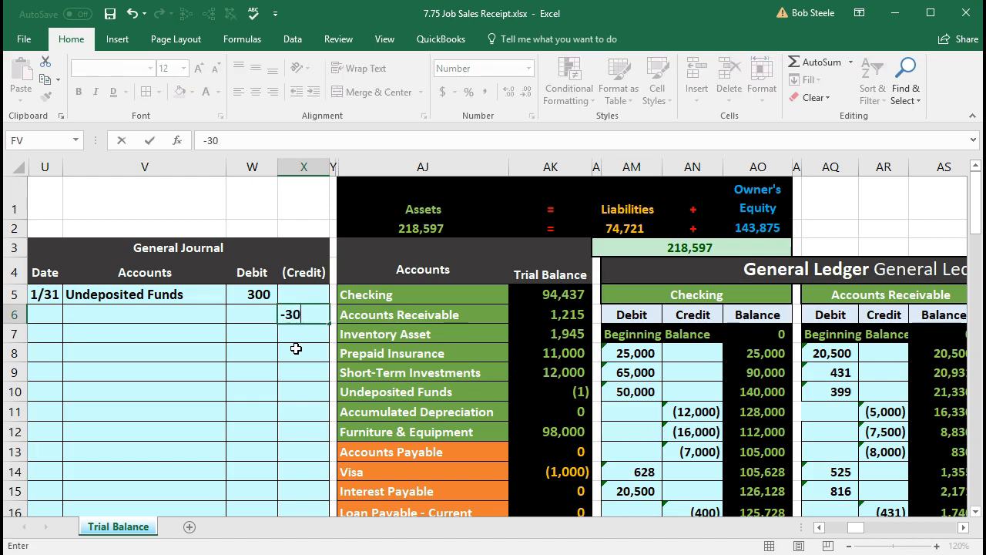
key("Return")
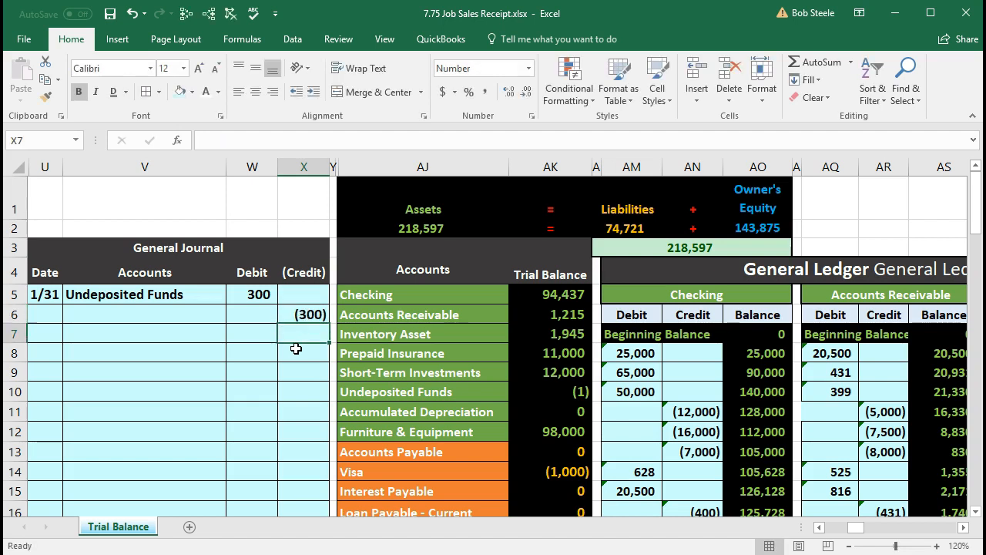
Step: Copy the Service account name from the trial balance into cell V6 as the credited account
left_click(395, 352)
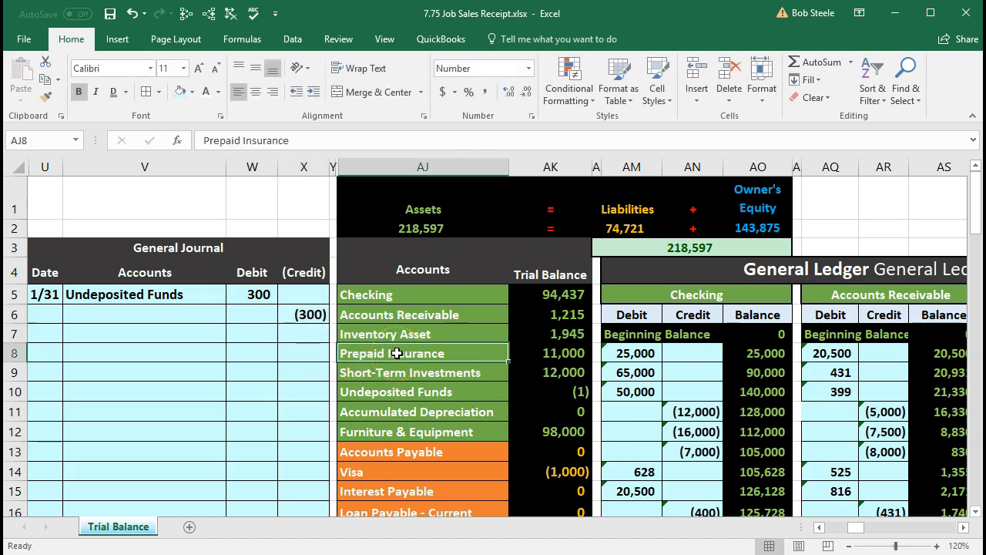
scroll(396, 350, "down", 5)
left_click_drag(400, 335, 406, 362)
left_click(452, 328)
left_click(438, 363)
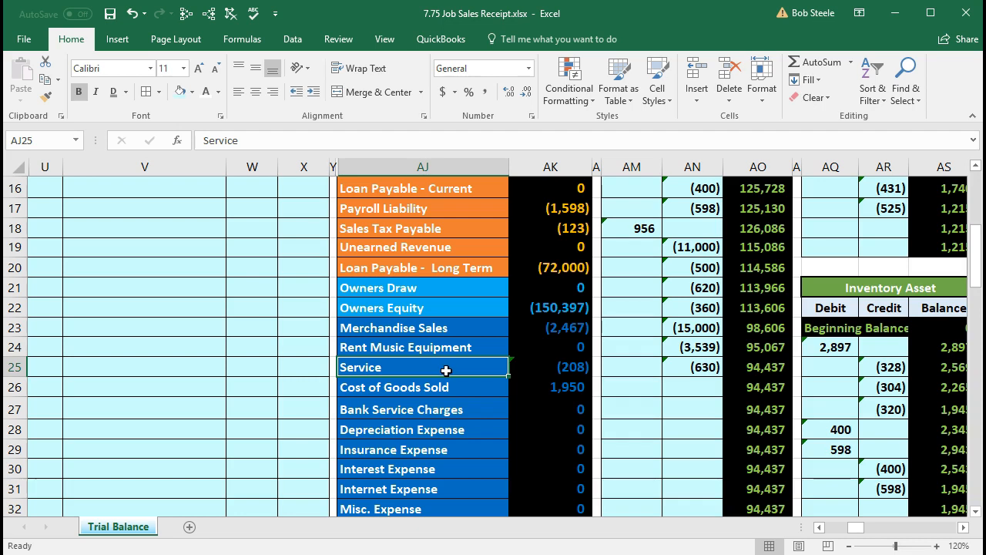
right_click(447, 372)
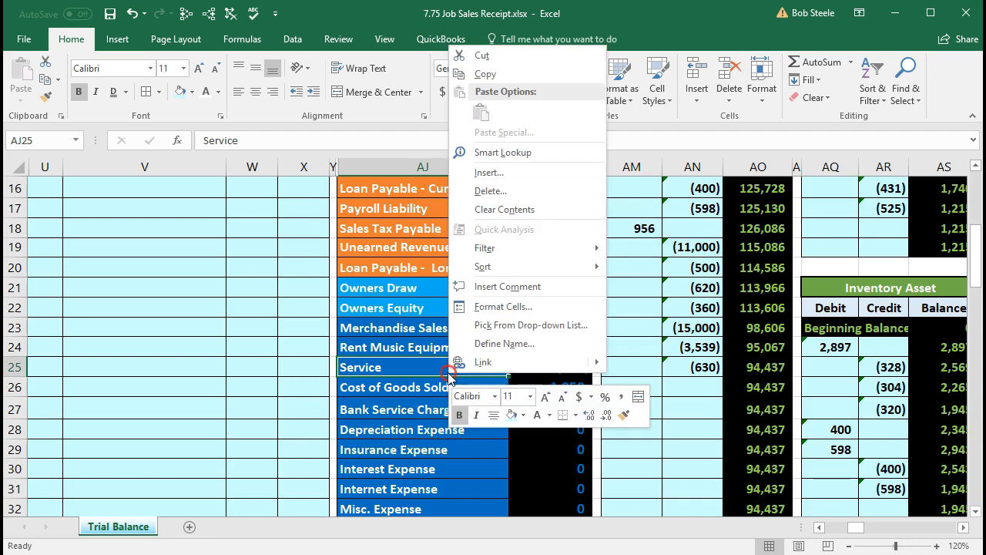
left_click(482, 75)
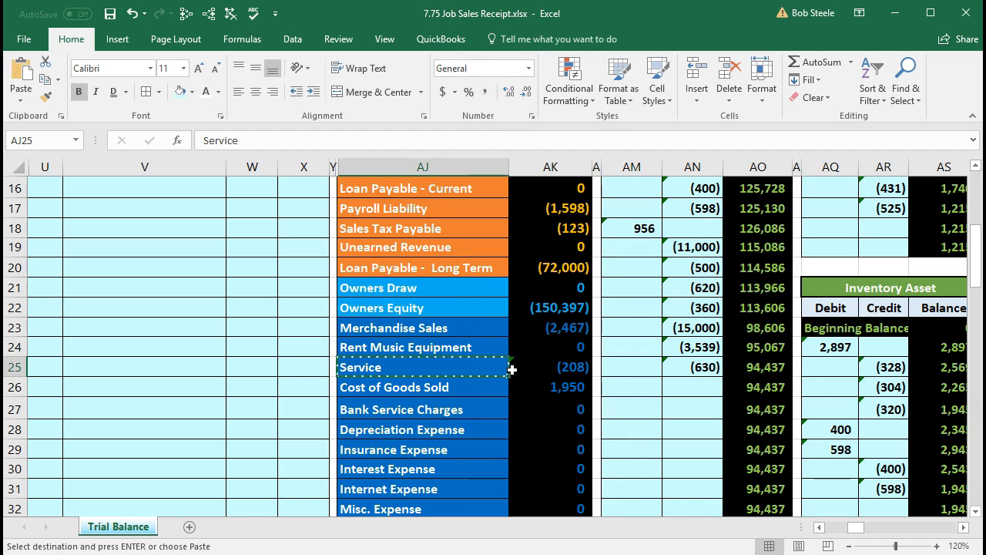
scroll(223, 416, "up", 5)
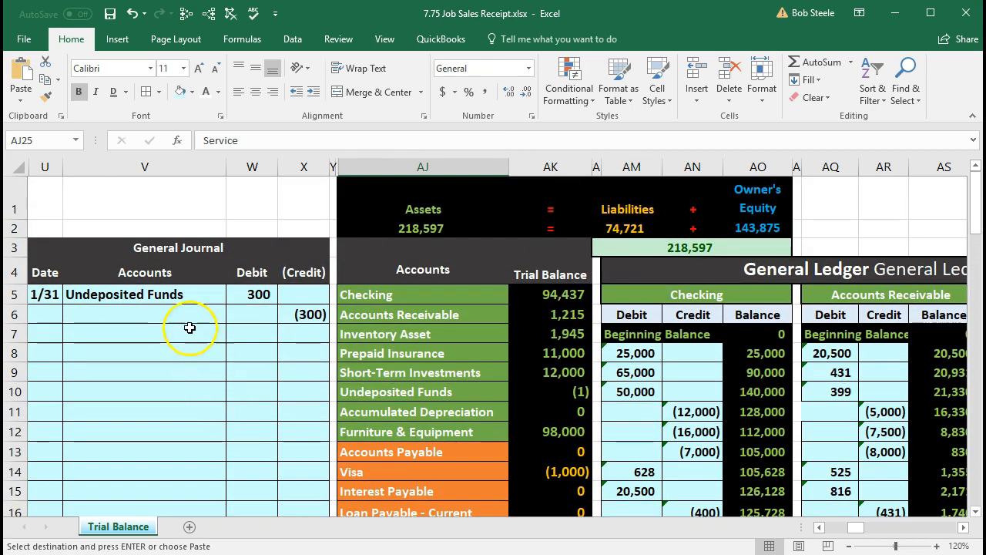
left_click(178, 309)
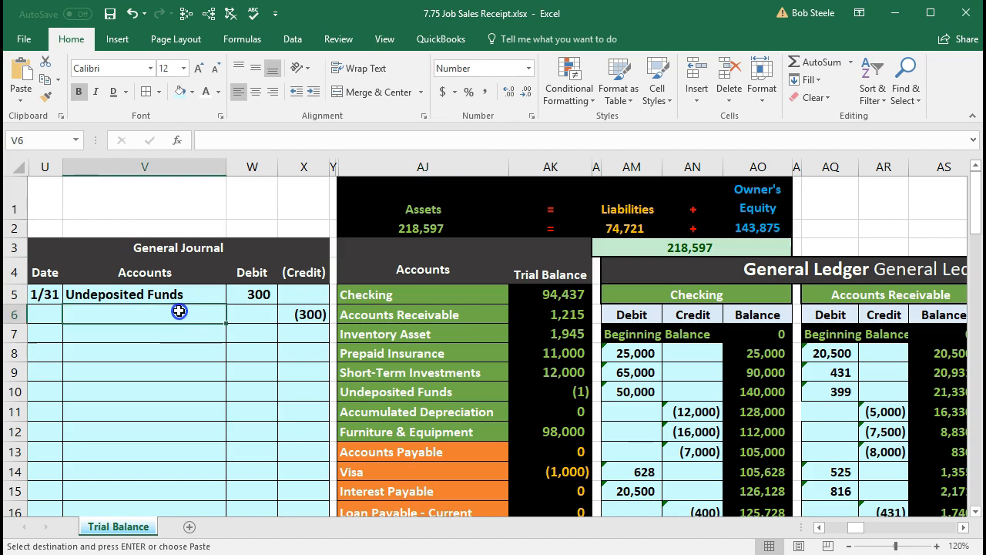
right_click(178, 310)
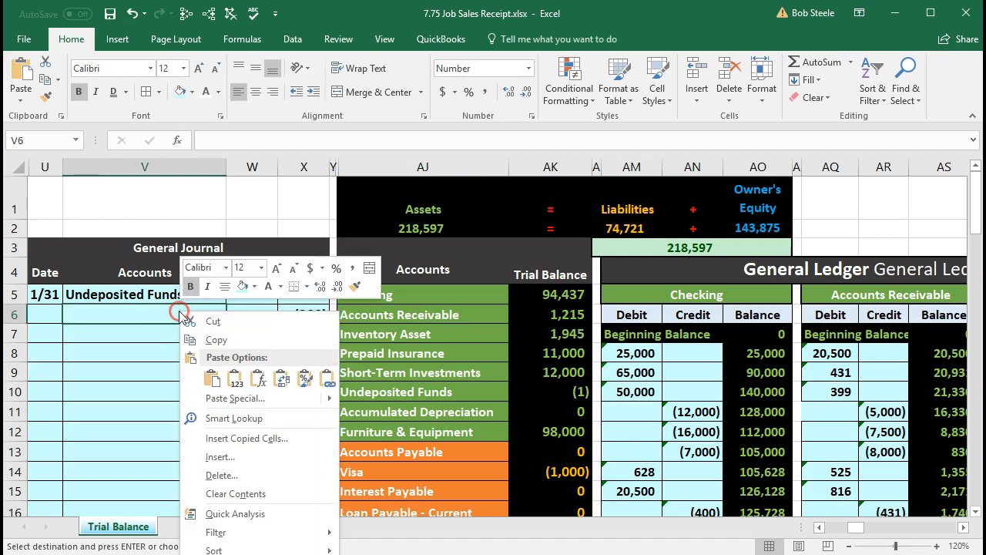
left_click(216, 360)
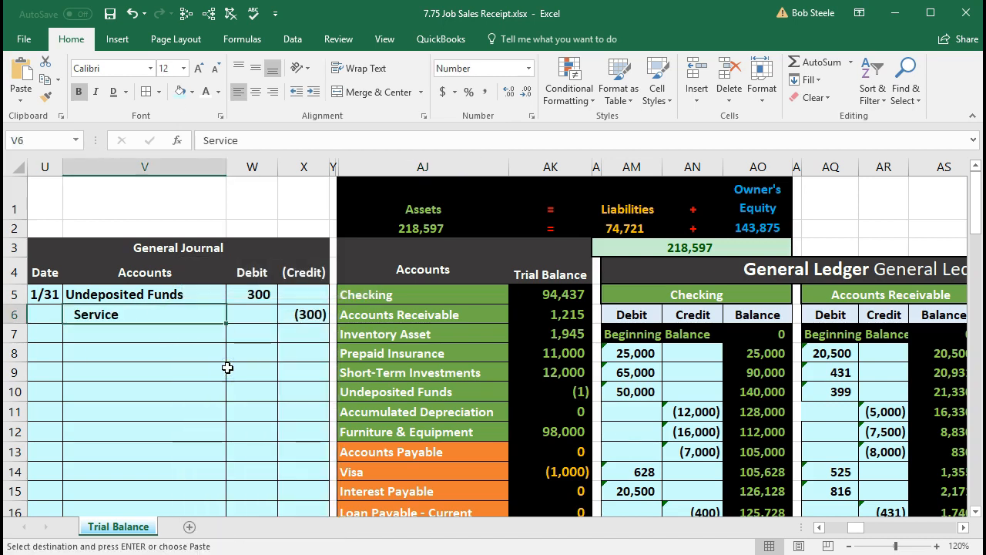
Step: Freeze the panes at cell AJ1 so the general journal columns stay in view while scrolling sideways
left_click_drag(159, 295, 285, 312)
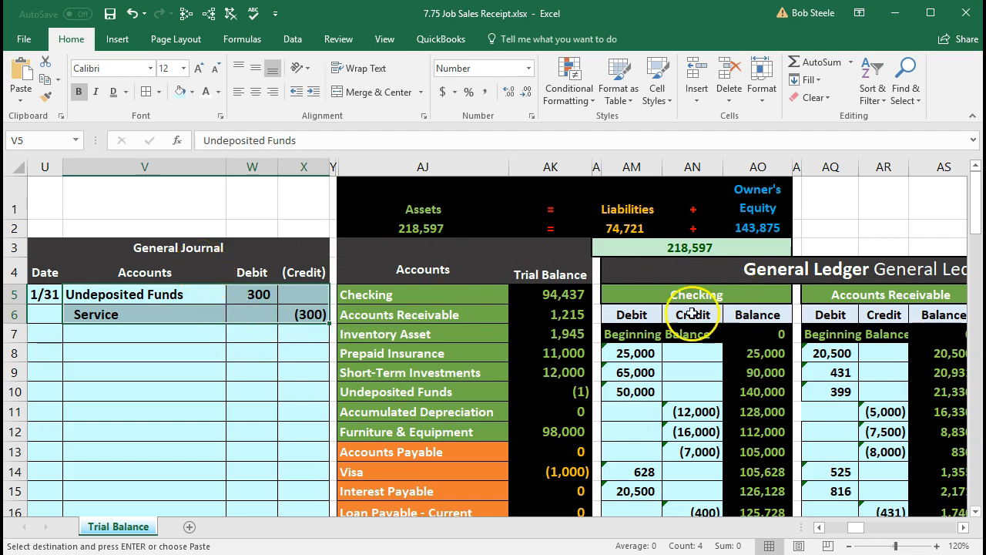
left_click_drag(406, 393, 537, 393)
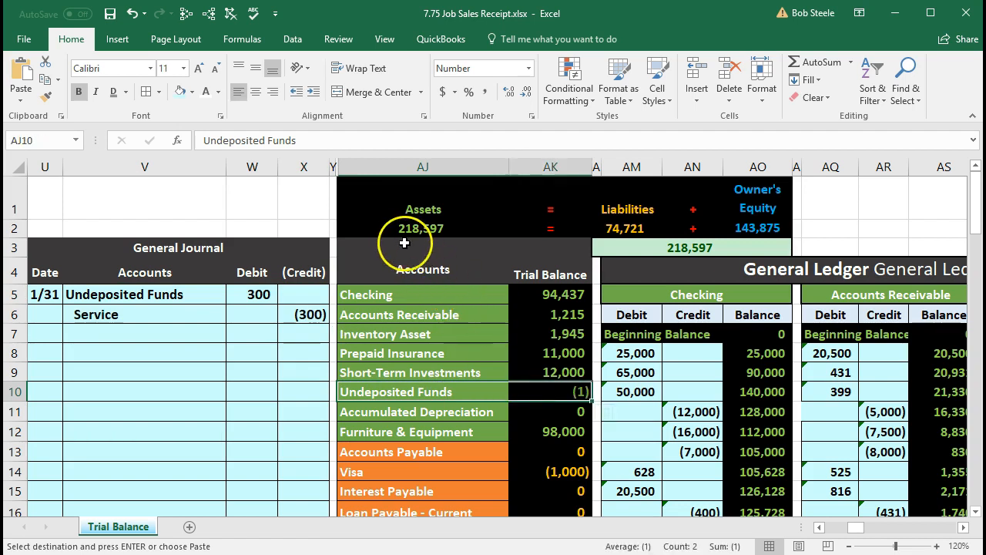
left_click(370, 200)
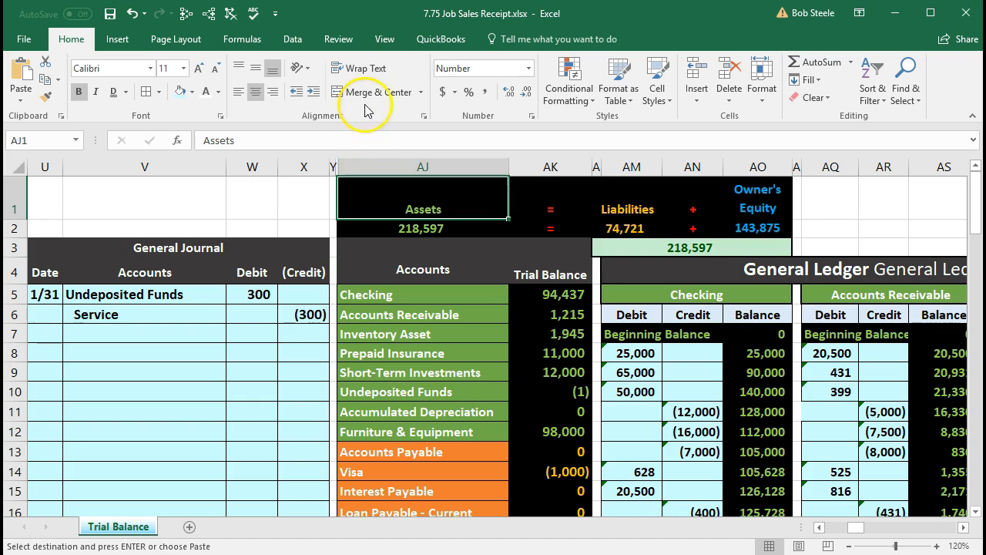
left_click(339, 37)
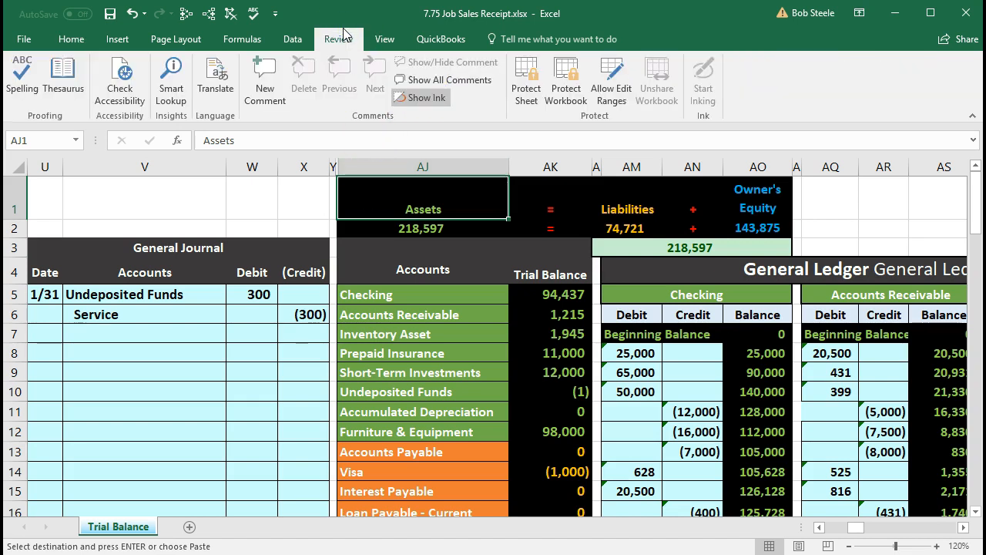
left_click(384, 39)
left_click(471, 91)
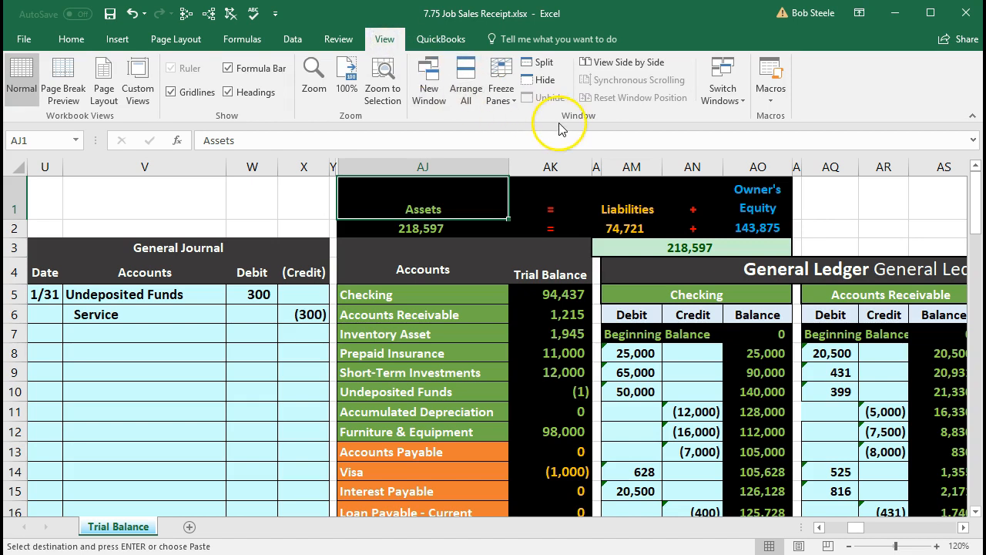
left_click(501, 93)
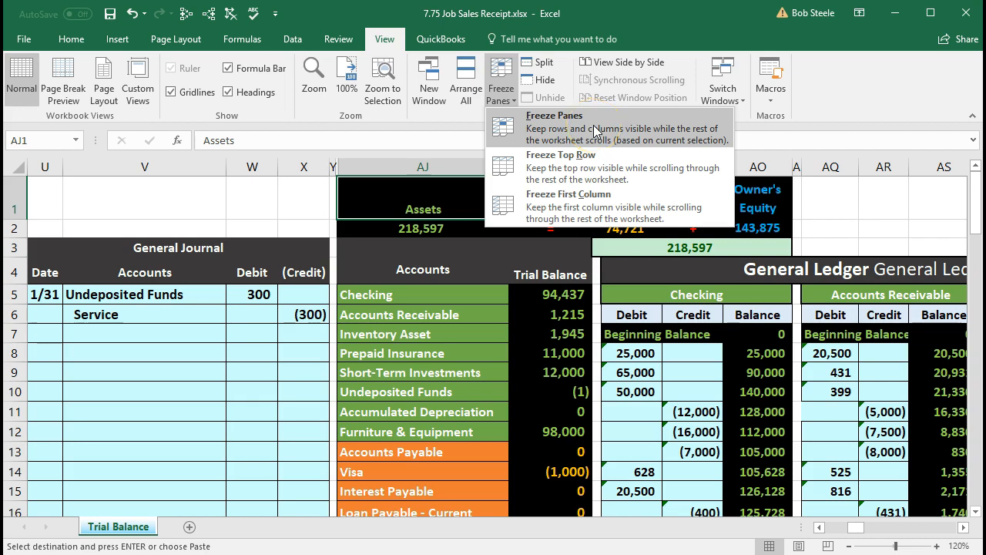
left_click(354, 329)
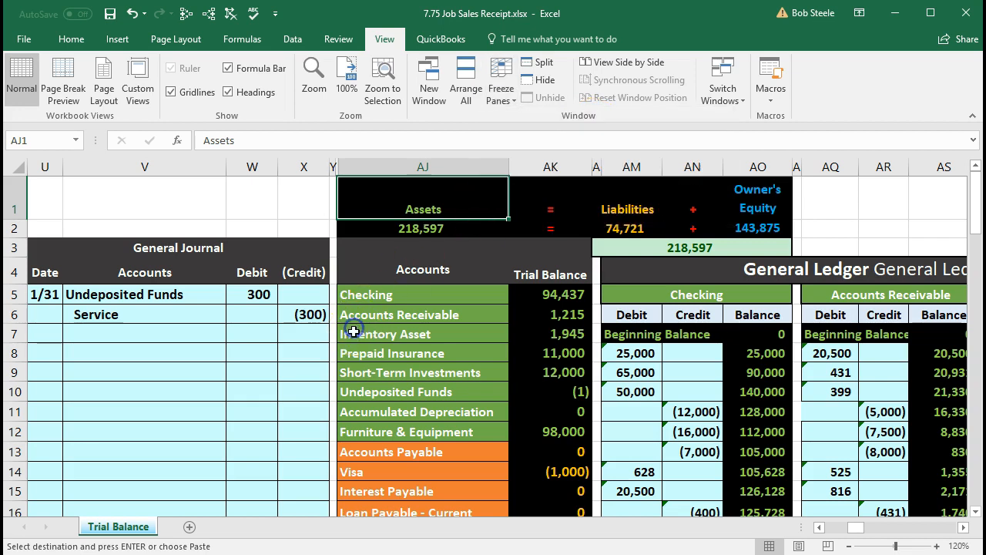
Step: Post the journal's 300 debit to the Undeposited Funds ledger by entering =W5 in debit cell AU32
left_click(363, 392)
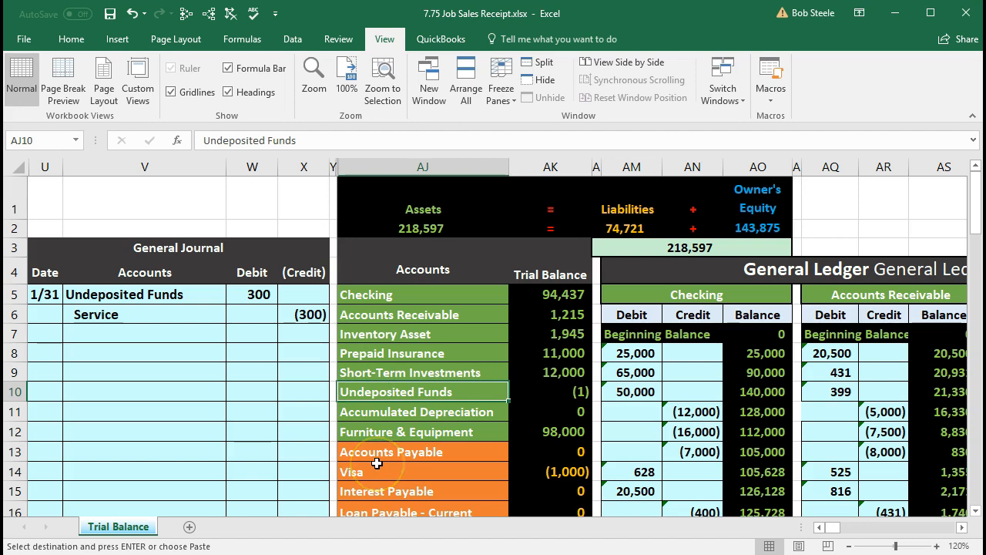
key("Right")
key("Right")
key("Right")
key("Right")
key("Right")
key("Right")
key("Right")
key("Right")
key("Right")
key("Right")
key("Right")
key("Right")
key("Right")
key("Right")
key("Right")
key("Right")
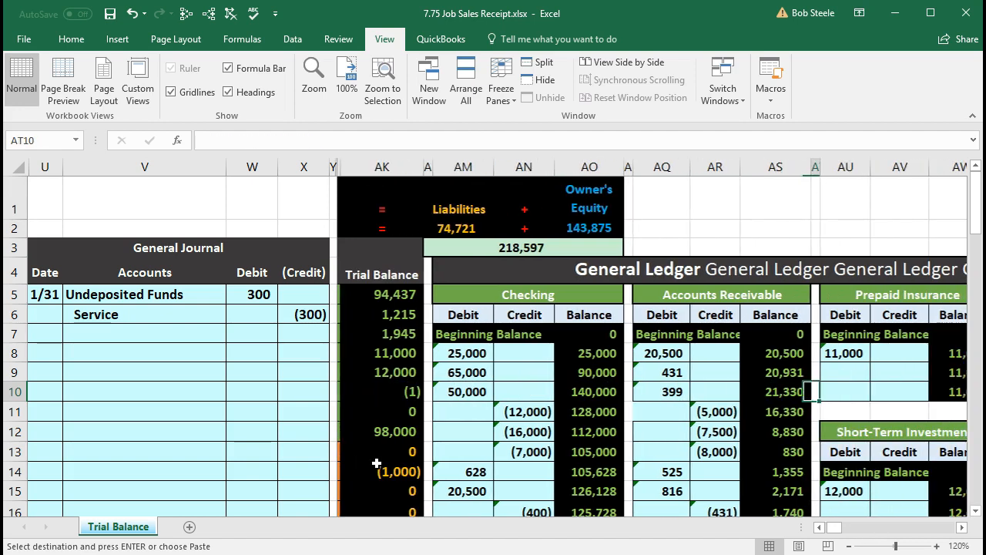
key("Right")
key("Right")
key("Down")
key("Down")
key("Down")
key("Down")
key("Down")
key("Down")
key("Down")
key("Down")
key("Down")
key("Down")
key("Down")
key("Down")
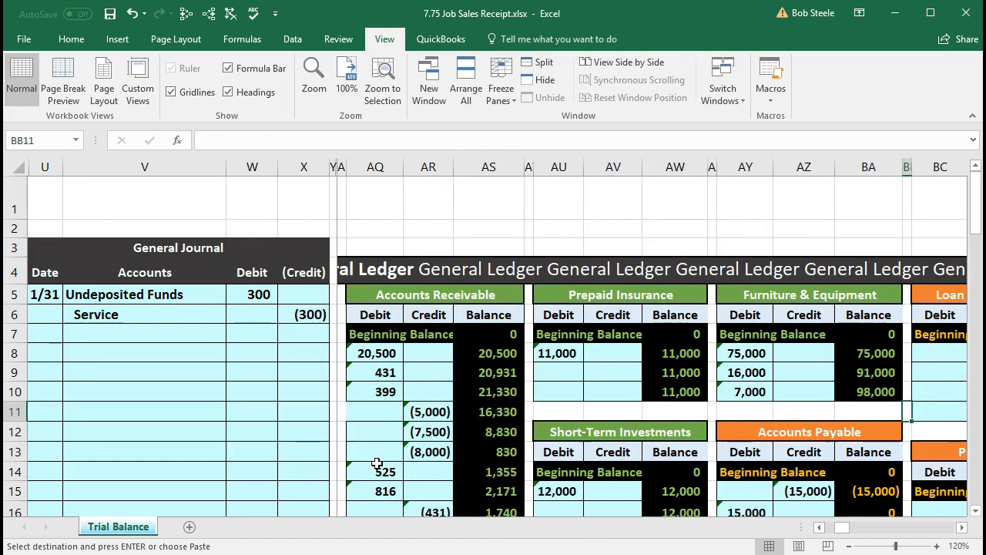
key("Down")
key("Down")
key("Down")
key("Down")
key("Down")
key("Down")
key("Down")
key("Down")
key("Down")
key("Down")
key("Left")
key("Left")
key("Left")
key("Left")
key("Left")
key("Left")
key("Left")
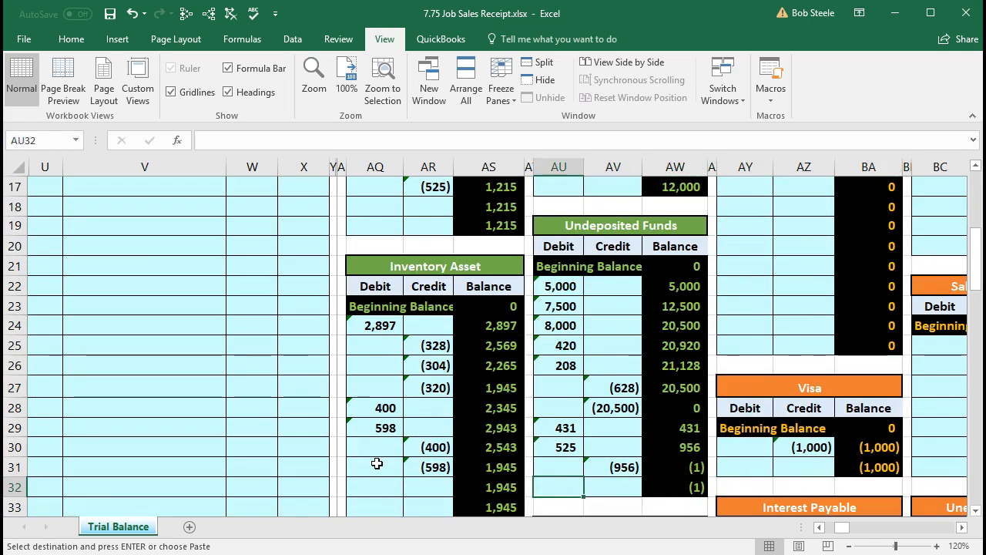
scroll(433, 425, "down", 1)
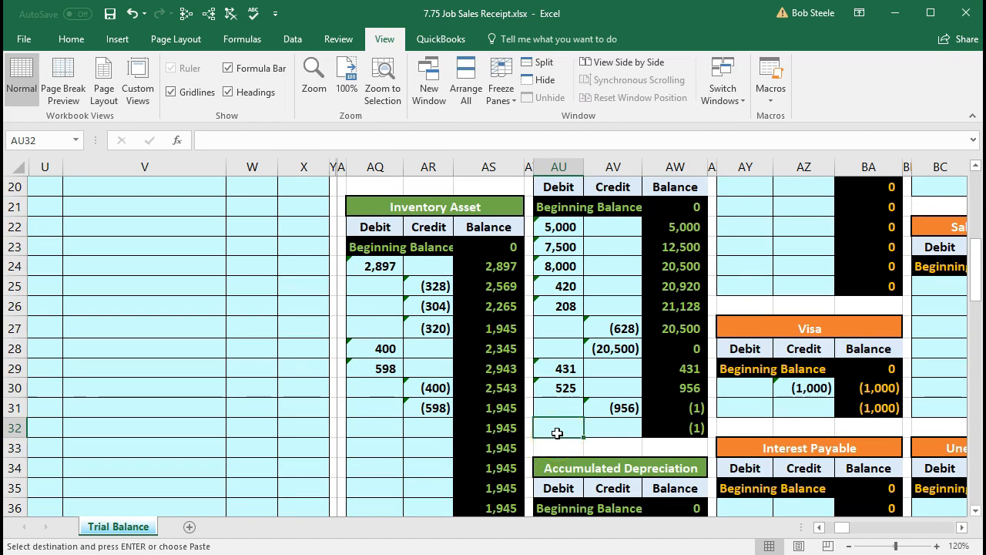
type("=")
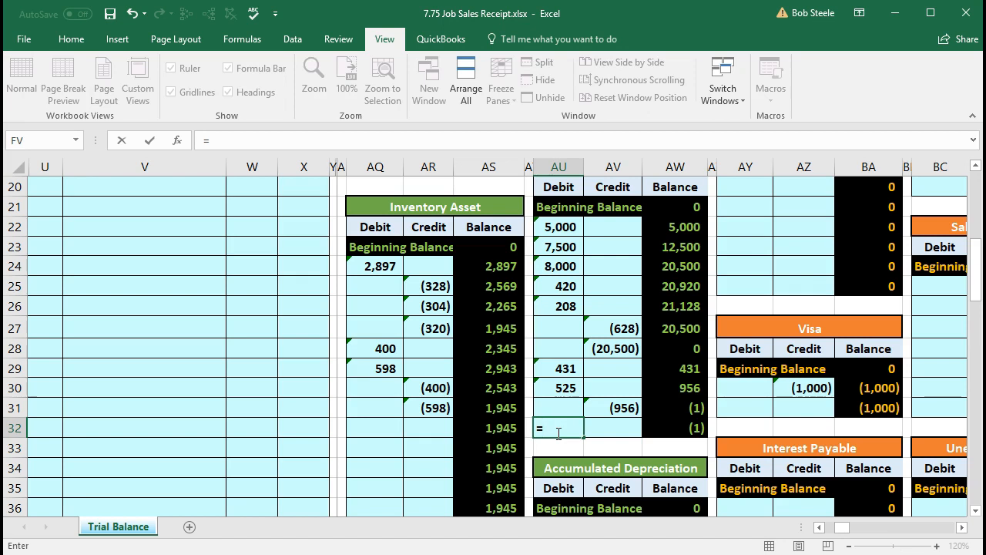
scroll(259, 433, "up", 5)
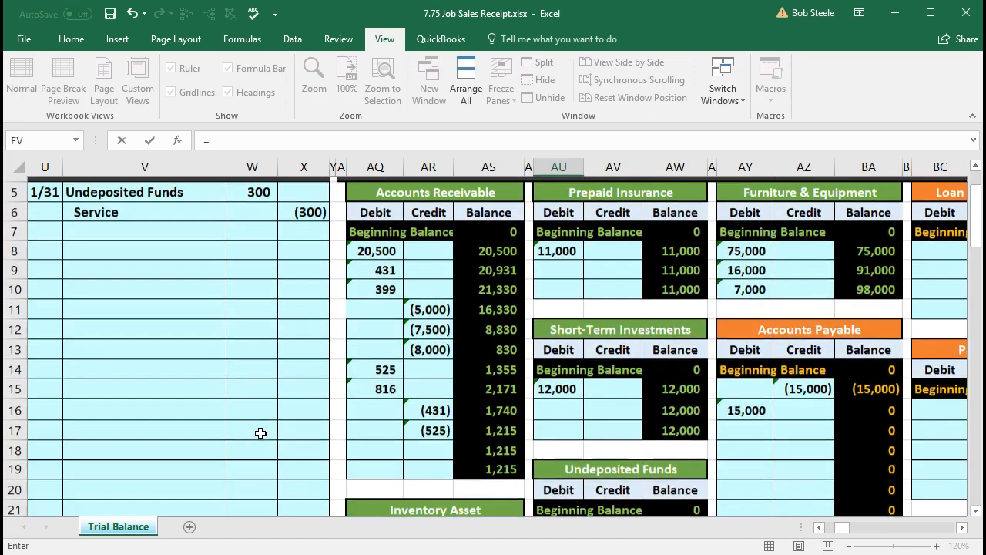
scroll(259, 433, "up", 2)
left_click(255, 295)
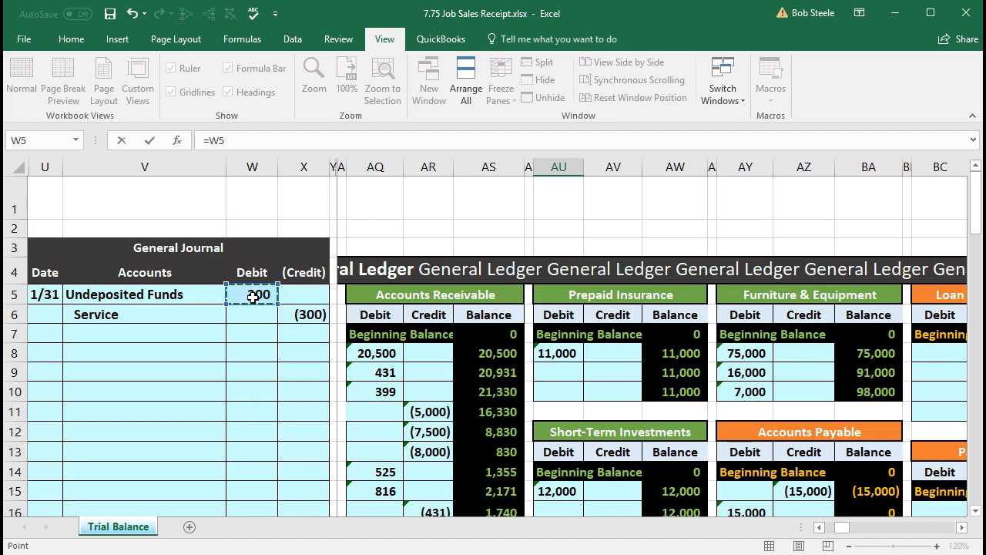
key("Return")
Step: Check the Undeposited Funds ledger balance in AW32 and the matching Undeposited Funds amount in the trial balance
scroll(612, 370, "down", 1)
left_click(675, 426)
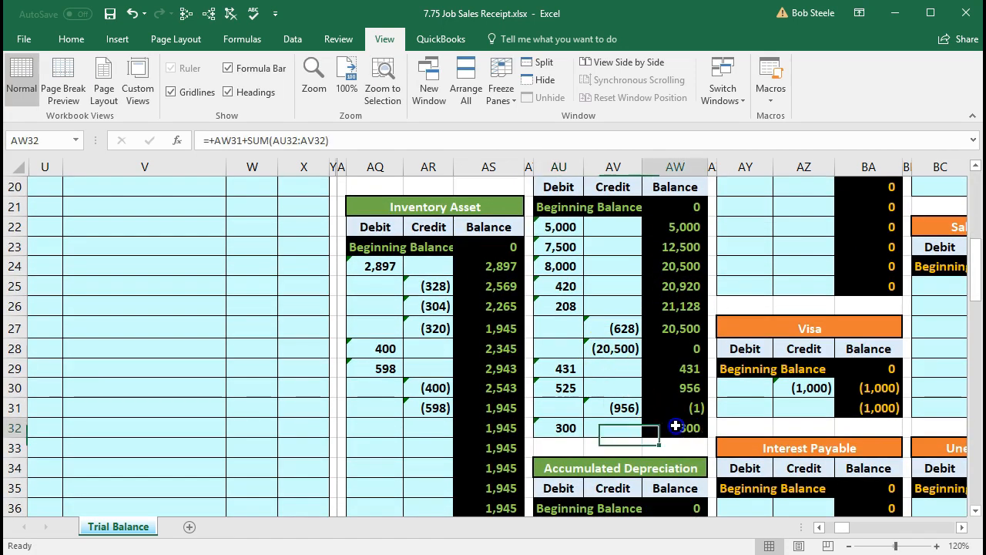
key("Left")
key("Left")
key("Left")
key("Left")
key("Left")
key("Left")
key("Left")
key("Left")
key("Left")
key("Left")
key("Left")
key("Left")
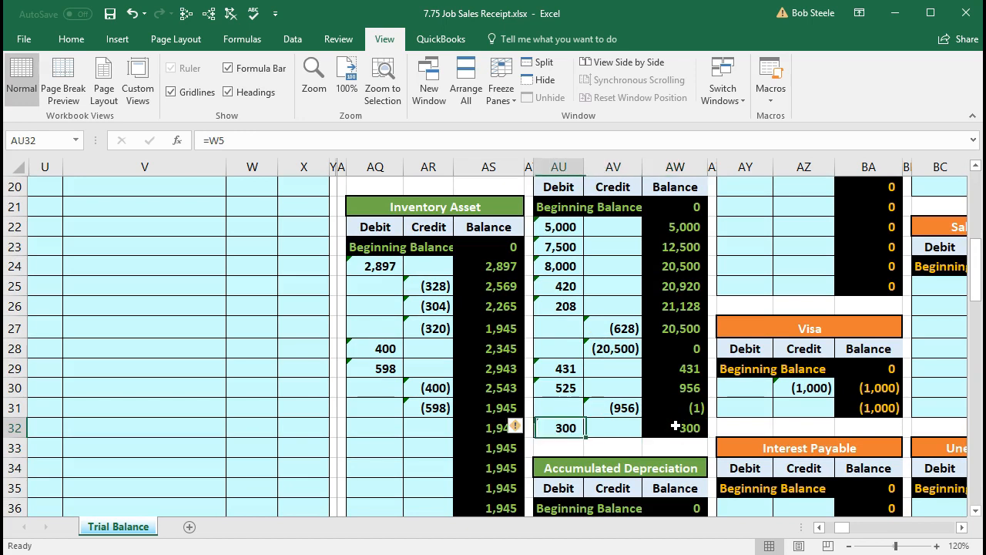
key("Left")
key("Left")
key("Left")
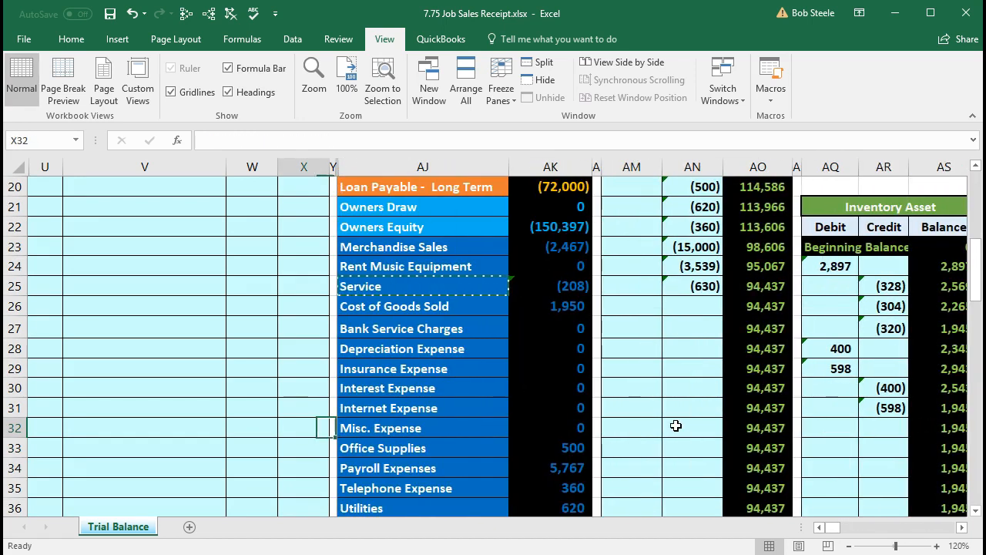
scroll(502, 432, "up", 2)
scroll(503, 432, "up", 2)
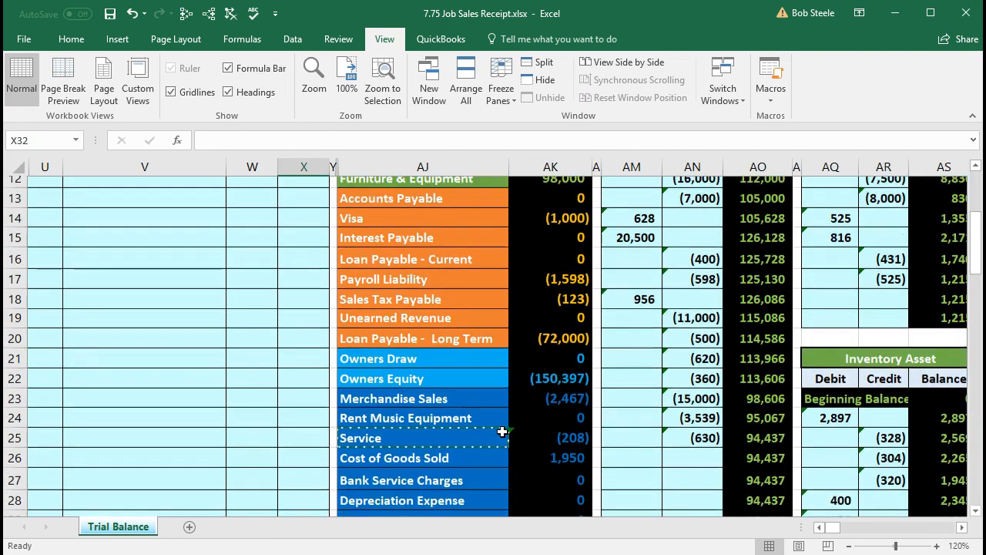
scroll(502, 432, "up", 2)
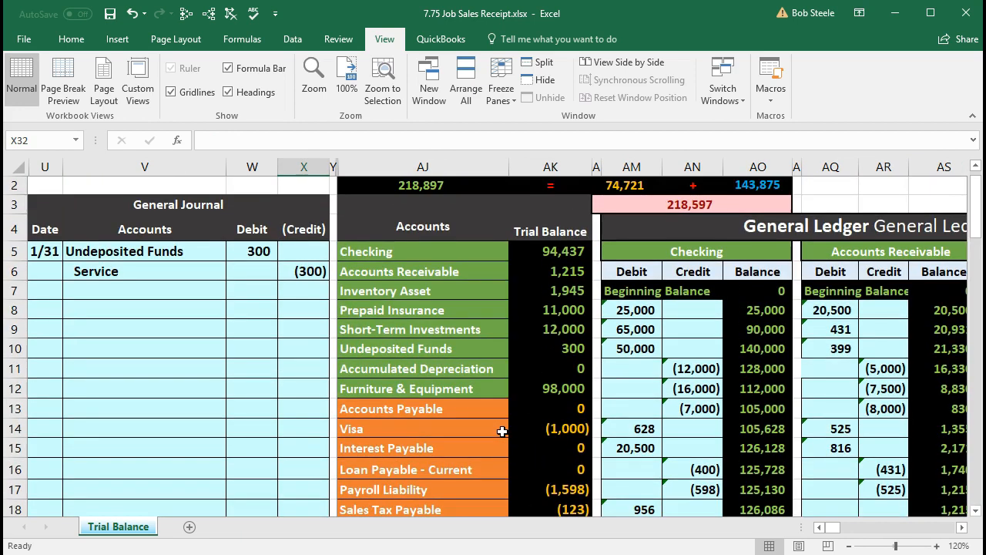
left_click(555, 351)
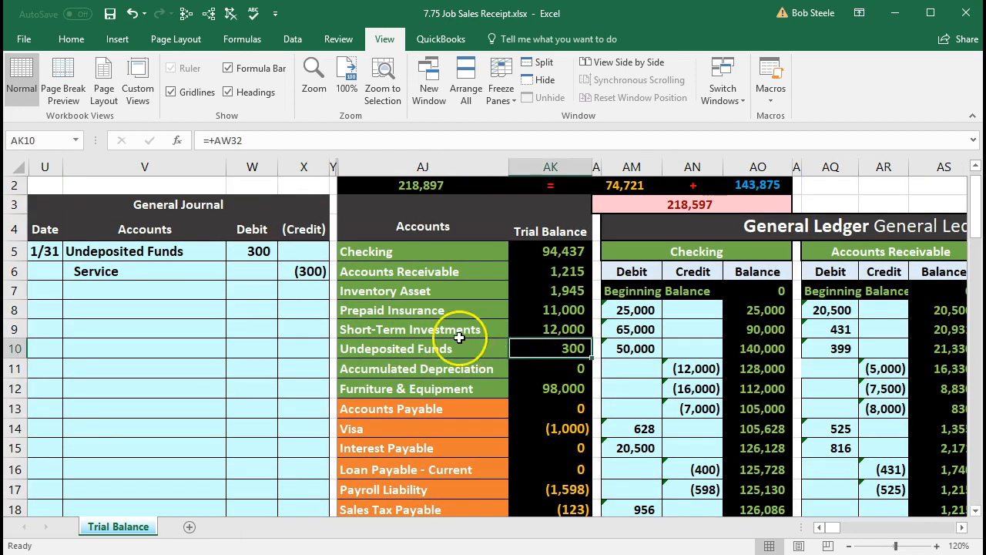
Step: Post the journal's Service credit to the Service ledger by entering =X6 in credit cell BL9
left_click_drag(199, 274, 283, 270)
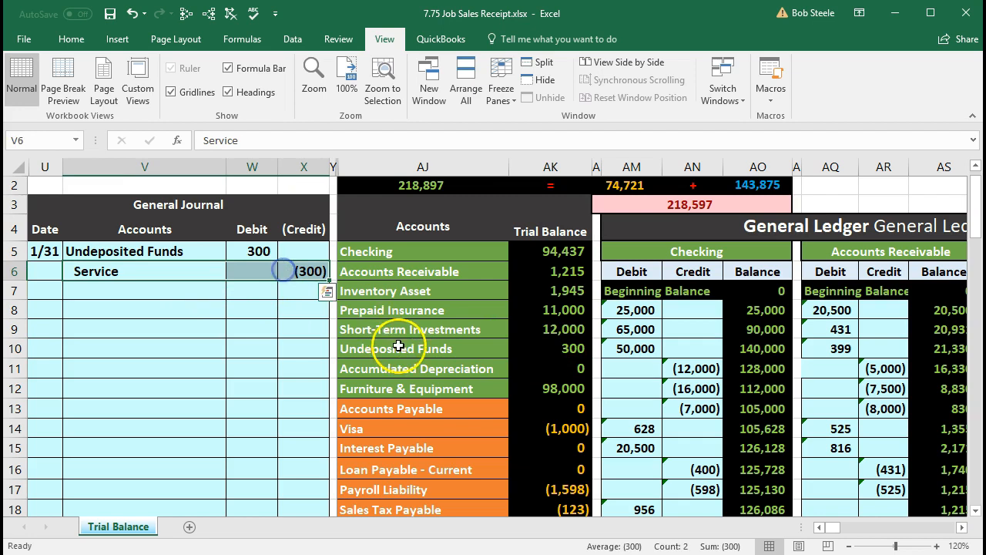
left_click(403, 330)
scroll(403, 331, "down", 2)
left_click(402, 371)
scroll(401, 385, "down", 2)
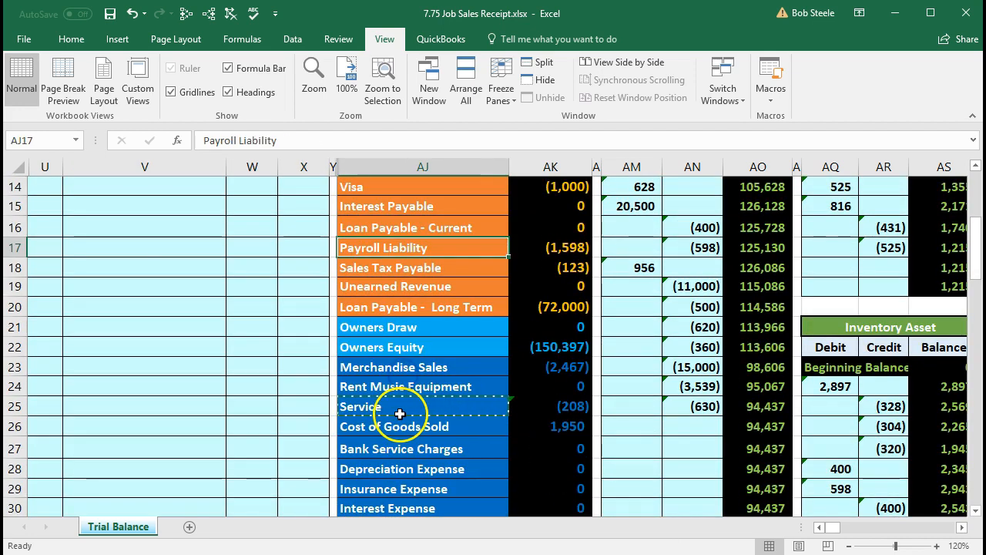
left_click_drag(394, 404, 533, 404)
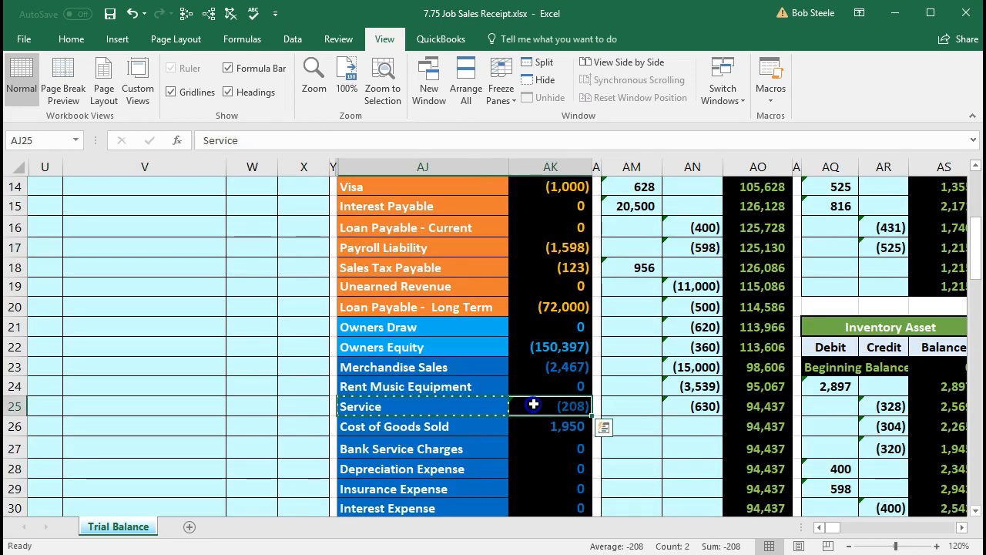
scroll(543, 431, "up", 4)
left_click(556, 346)
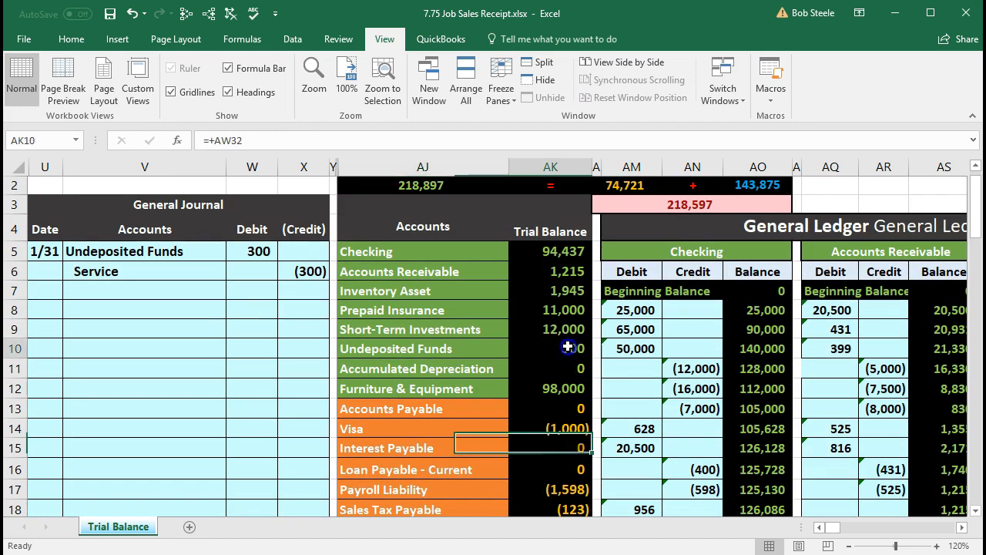
key("Right")
key("Right")
key("Right")
key("Right")
key("Right")
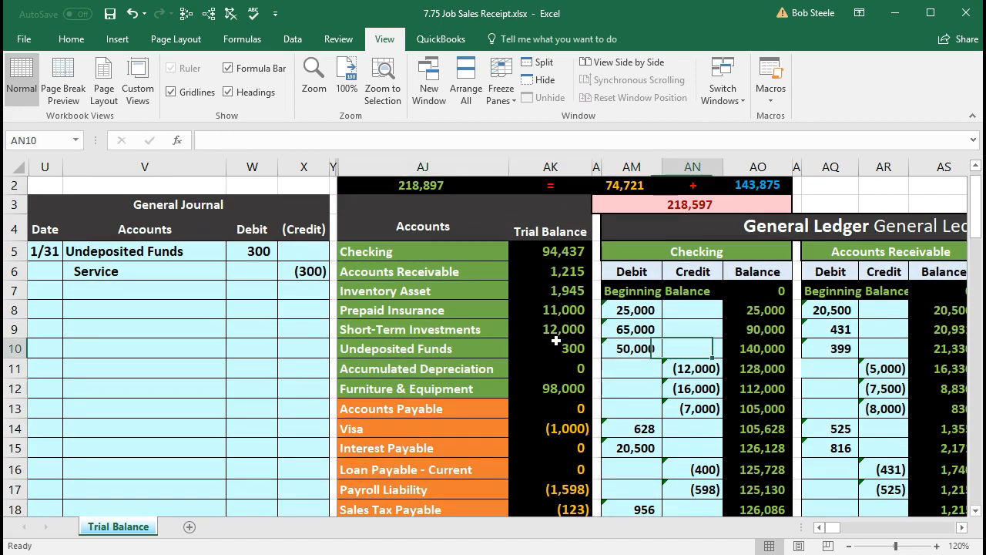
key("Right")
key("Right")
key("Right")
key("Right")
key("Right")
key("Right")
key("Right")
key("Right")
key("Right")
key("Right")
key("Right")
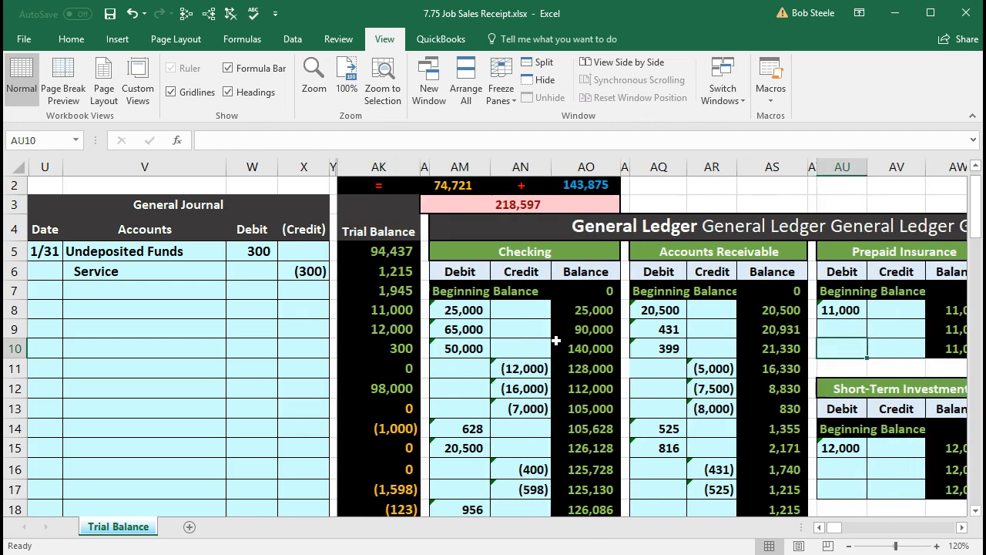
key("Right")
key("Right")
key("Right")
key("Right")
key("Right")
key("Right")
key("Right")
key("Right")
key("Right")
key("Right")
key("Right")
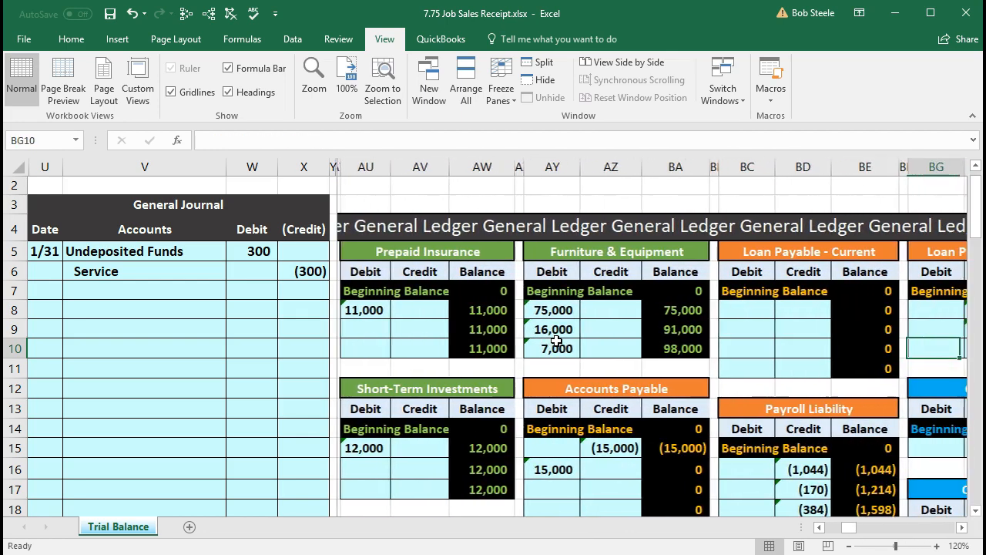
key("Right")
key("Right")
key("Right")
key("Right")
key("Right")
key("Right")
key("Right")
key("Right")
key("Right")
key("Right")
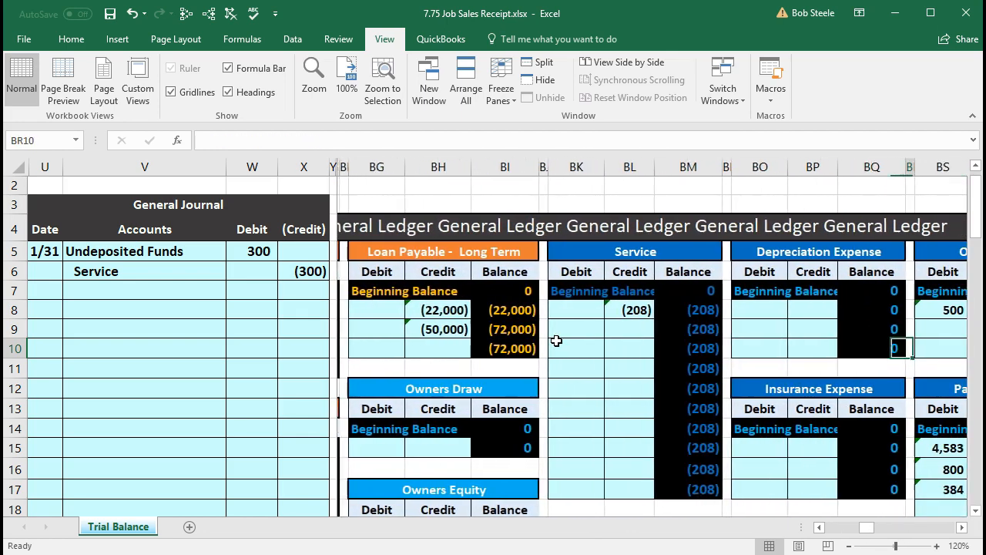
key("Right")
key("Left")
key("Left")
key("Left")
key("Left")
key("Left")
key("Left")
key("Left")
key("Left")
key("Left")
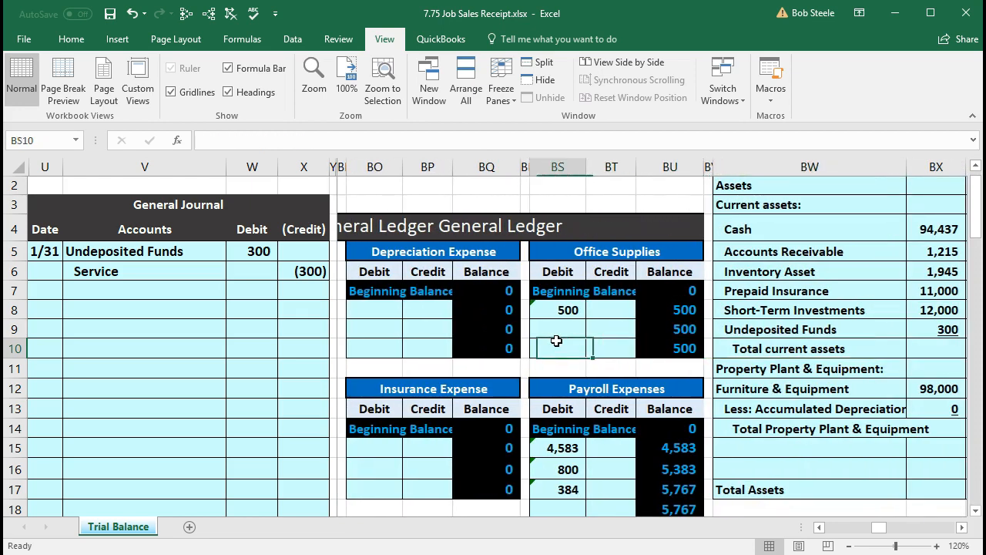
key("Left")
key("Left")
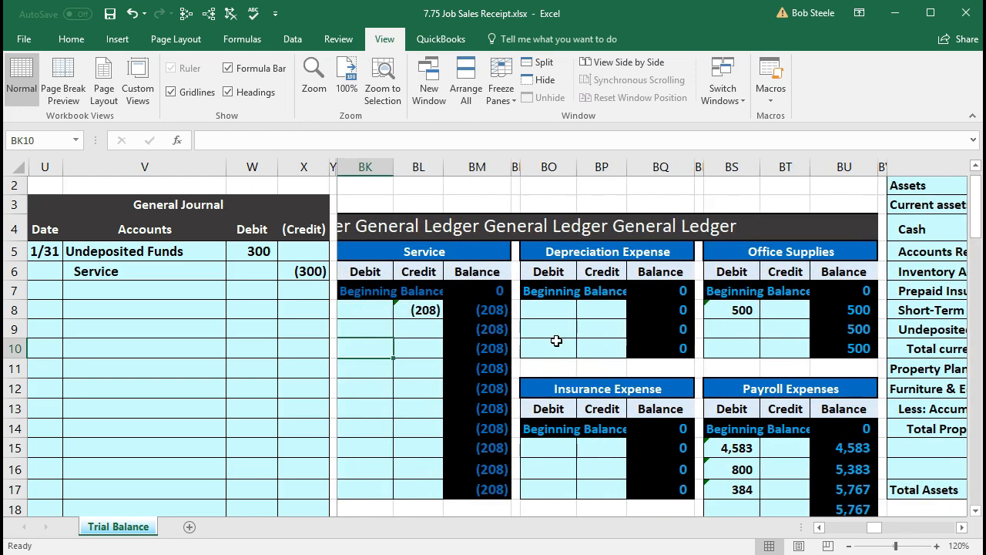
key("Up")
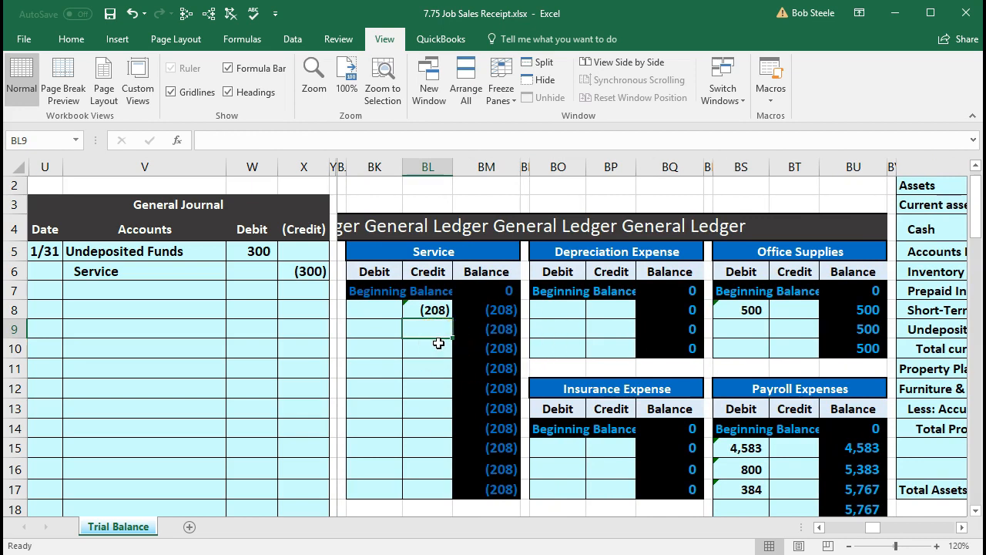
left_click(308, 272)
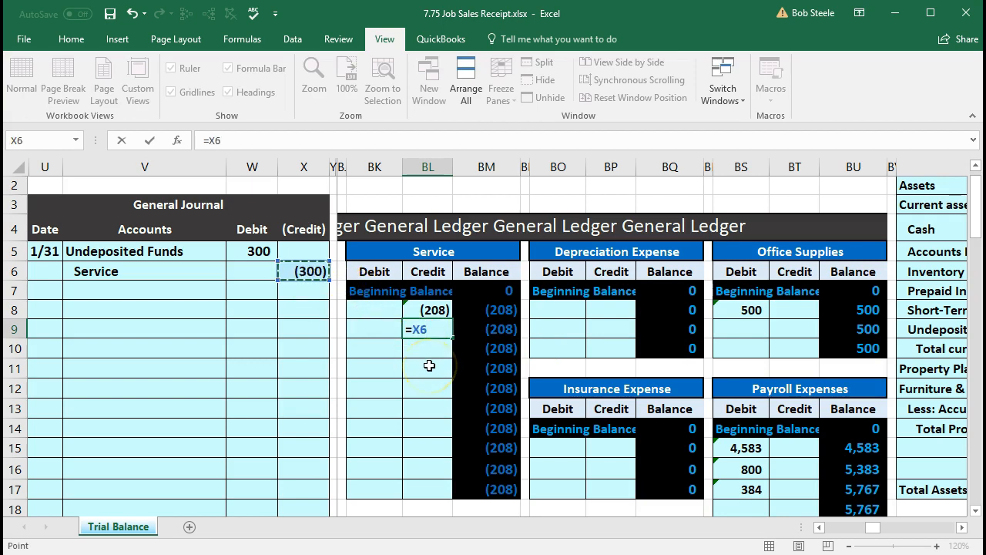
key("Return")
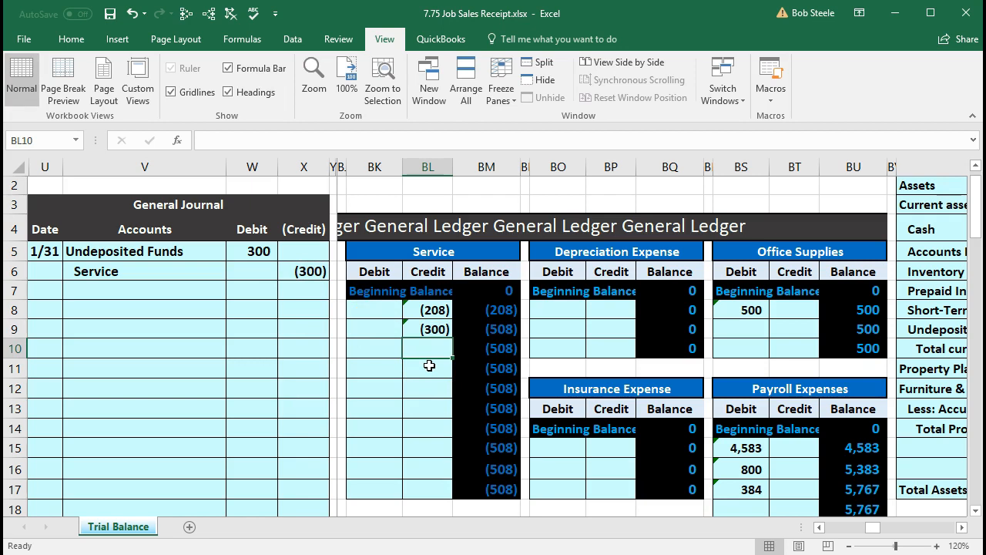
Step: Check the Service amount in AK25 and the total debits less total credits in AK38 of the trial balance
key("Left")
key("Left")
key("Left")
key("Left")
key("Left")
key("Left")
key("Left")
key("Left")
key("Left")
key("Left")
key("Left")
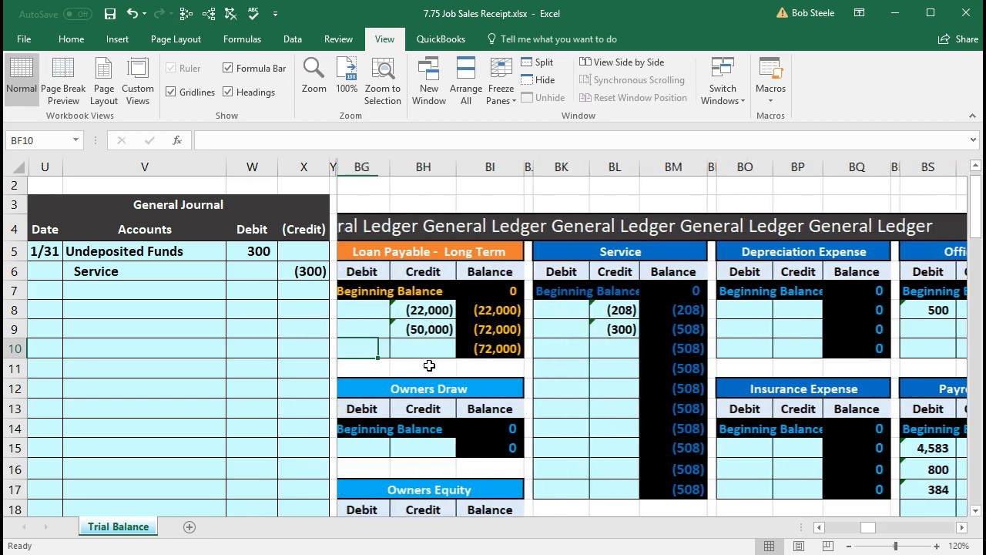
key("Left")
key("Left")
key("Left")
key("Left")
key("Left")
key("Left")
key("Left")
key("Left")
key("Left")
key("Left")
key("Left")
key("Left")
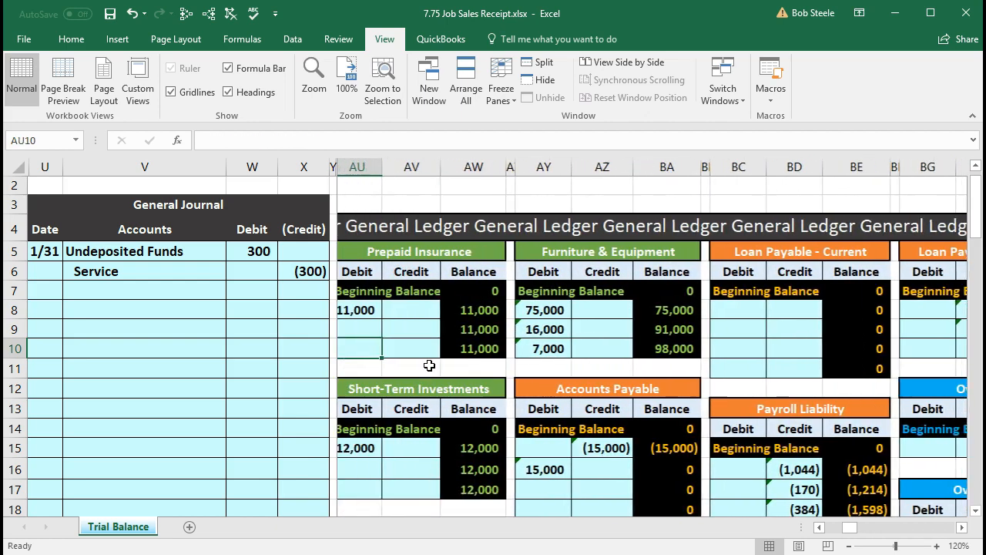
key("Left")
key("Left")
key("Left")
key("Left")
key("Left")
key("Left")
key("Left")
key("Left")
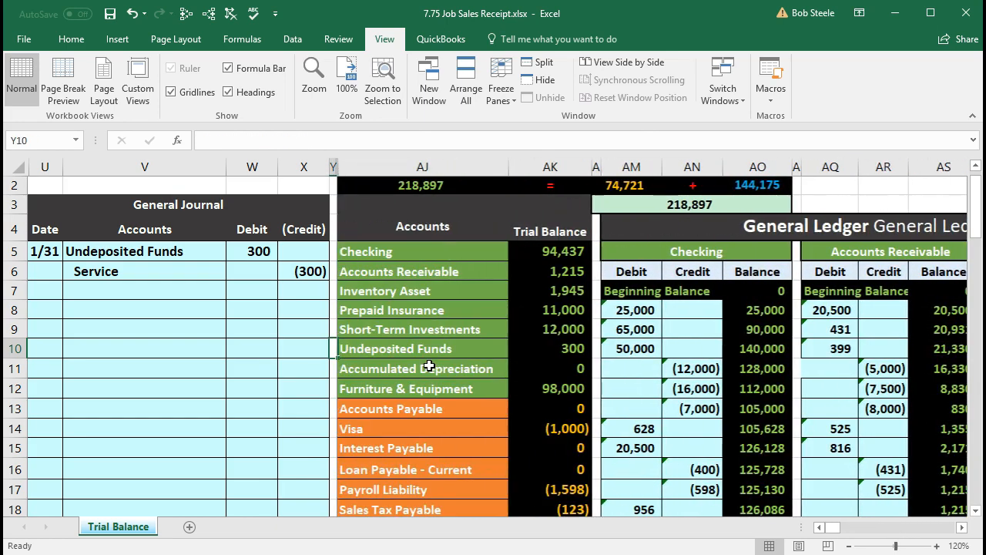
scroll(429, 366, "down", 3)
left_click(555, 471)
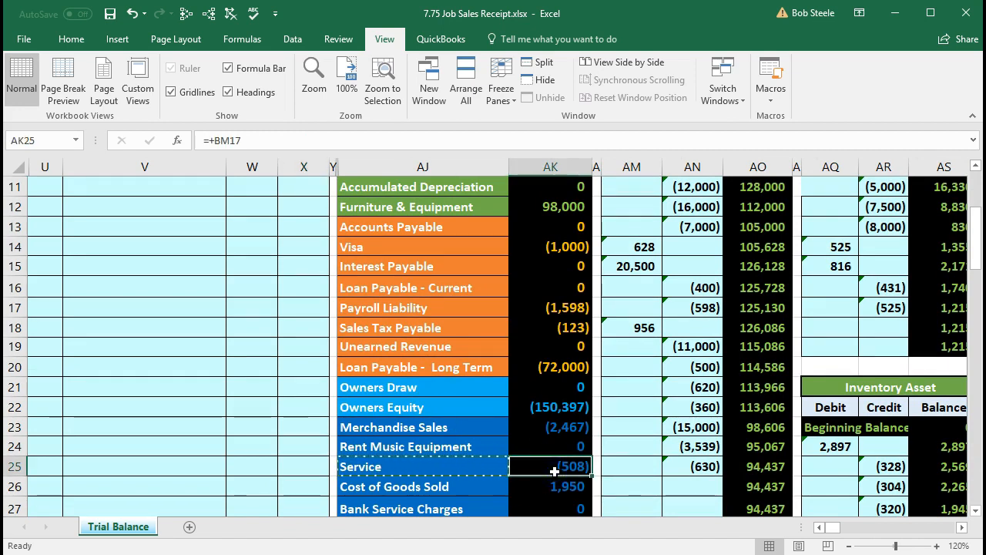
scroll(554, 470, "down", 5)
left_click(549, 427)
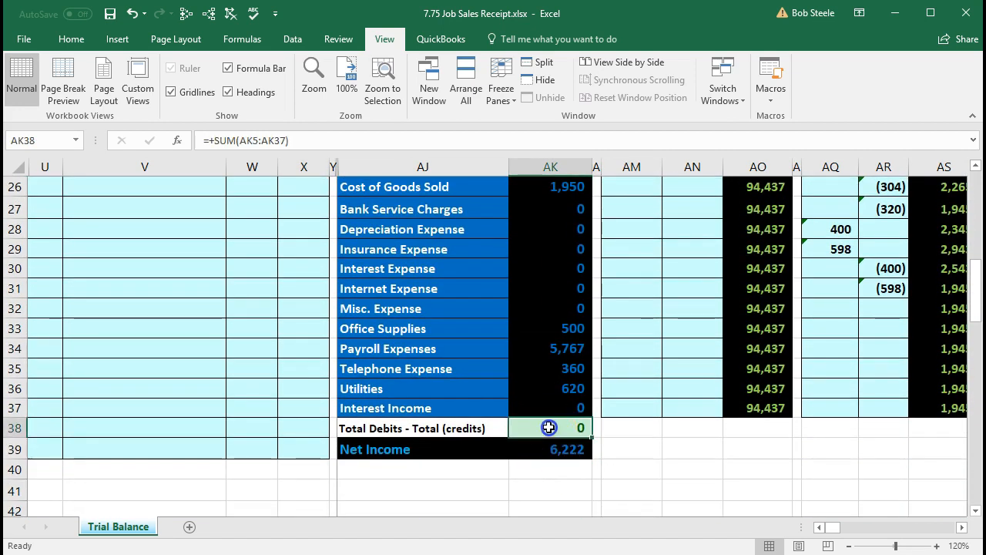
Step: Inspect which trial balance accounts the Net Income formula in AK39 sums
double_click(546, 450)
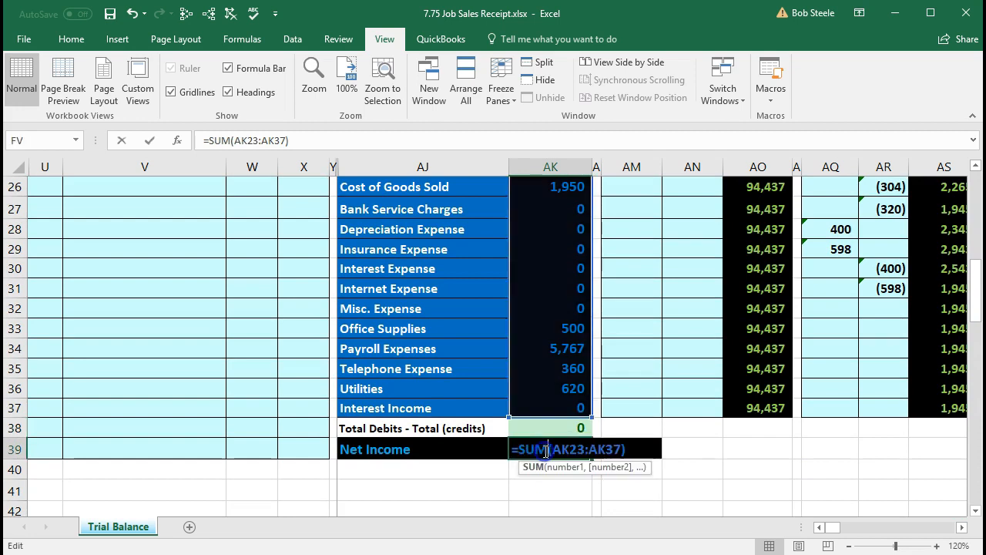
scroll(542, 470, "up", 2)
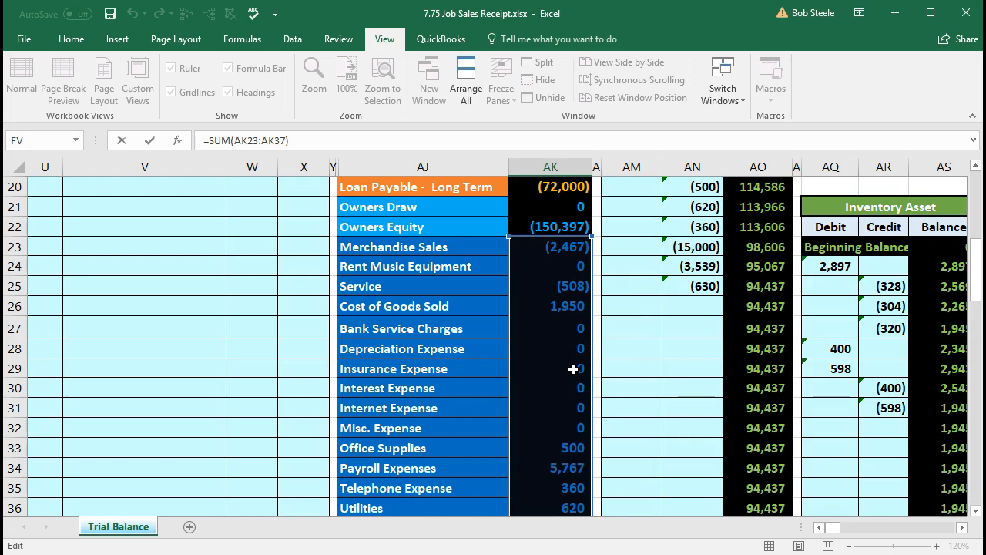
key("Return")
left_click(555, 476)
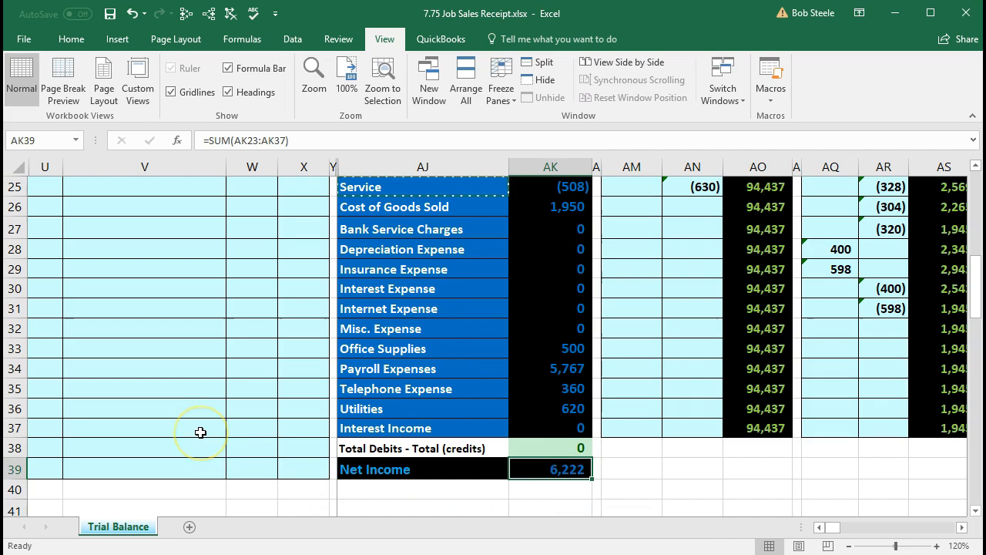
Step: Review the Undeposited Funds and Service journal entry against the accounting equation and the trial balance accounts
scroll(200, 433, "up", 8)
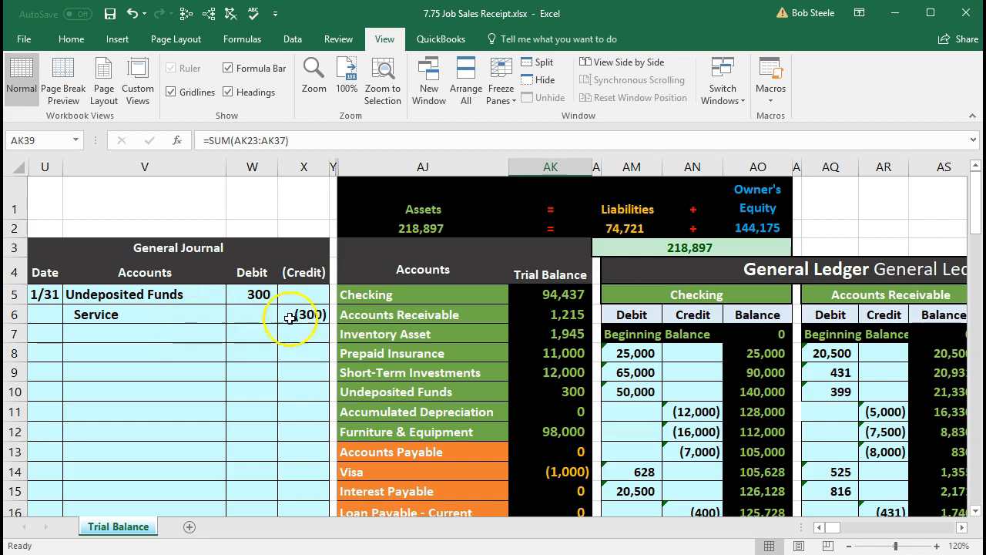
left_click(527, 308)
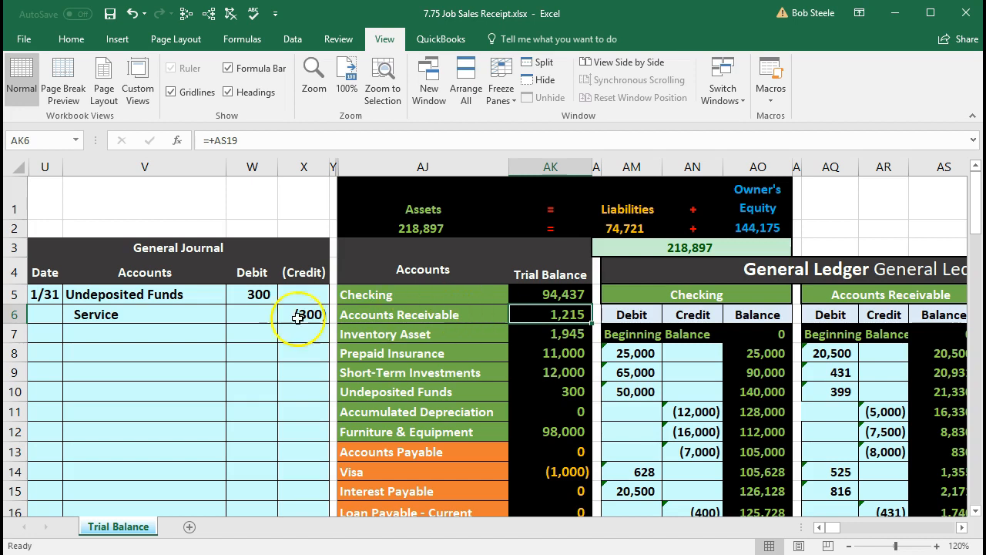
left_click(189, 299)
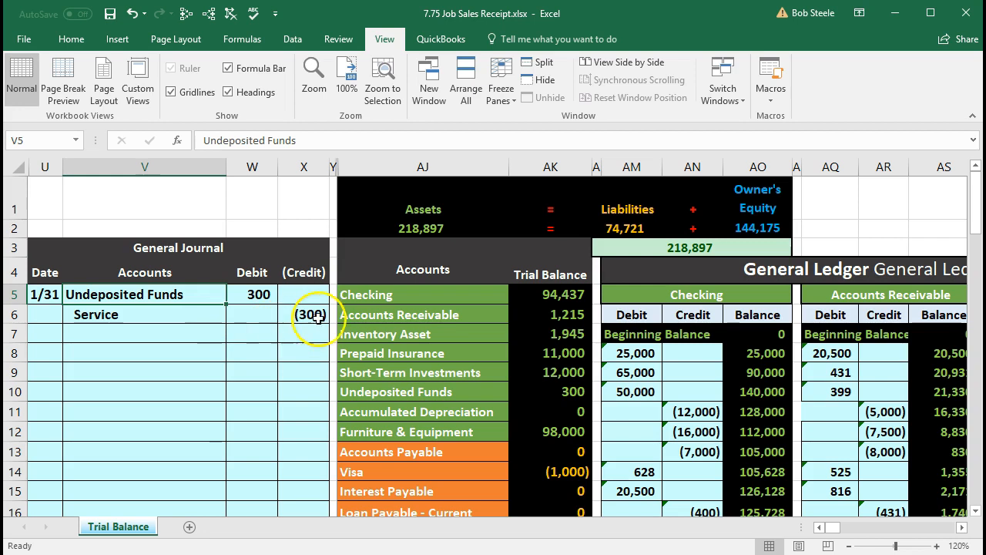
left_click(341, 316)
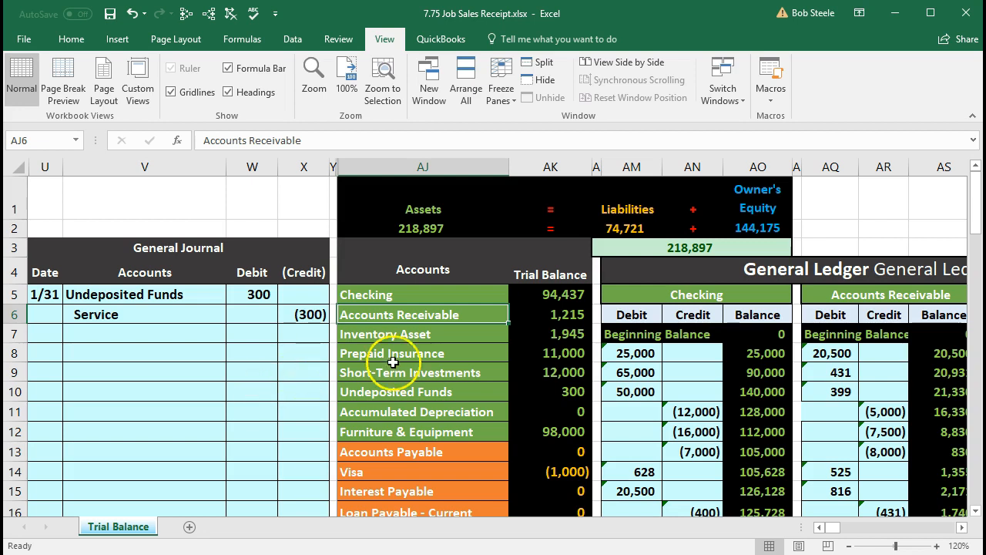
Step: Trace the dependents of the Checking amount in AK5 and the Service amount in AK25
left_click(543, 298)
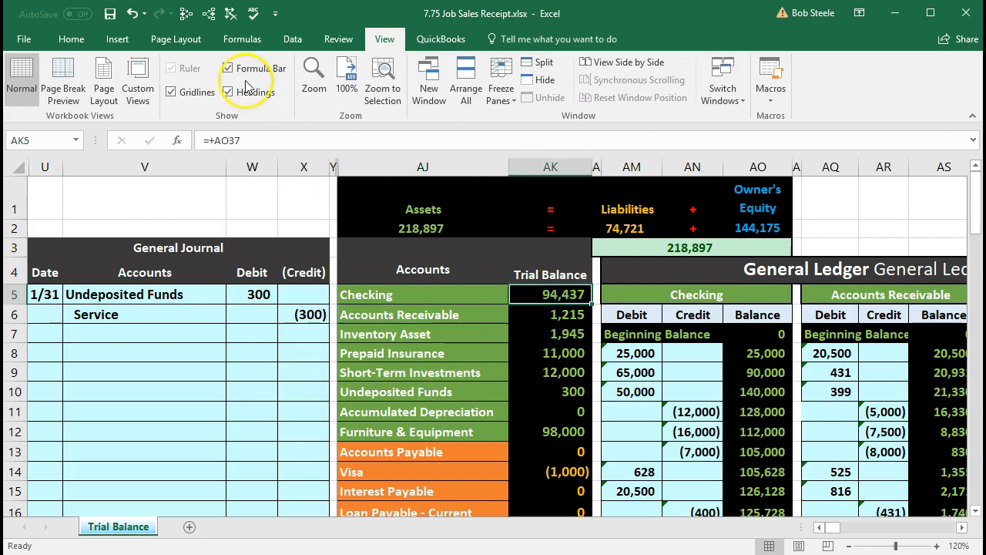
left_click(208, 13)
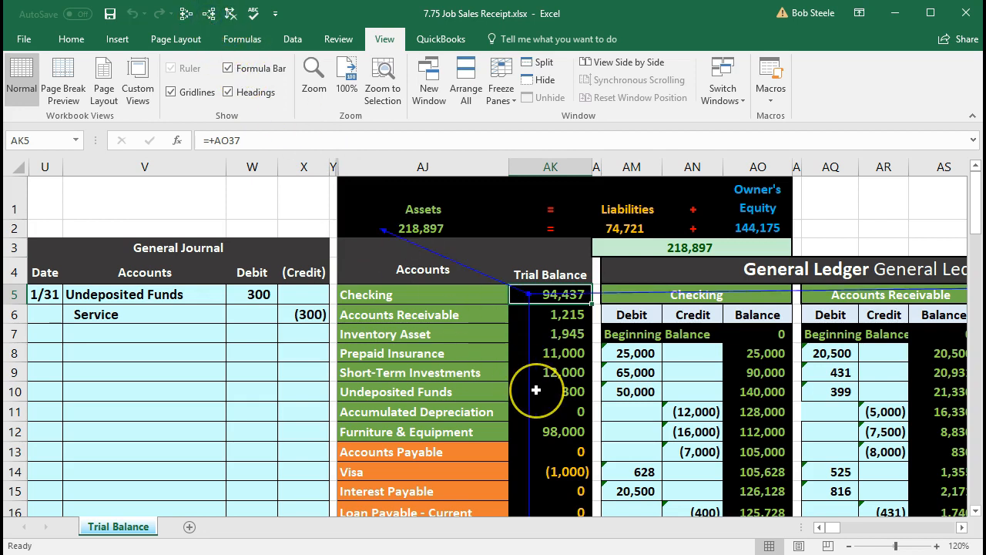
scroll(535, 390, "down", 4)
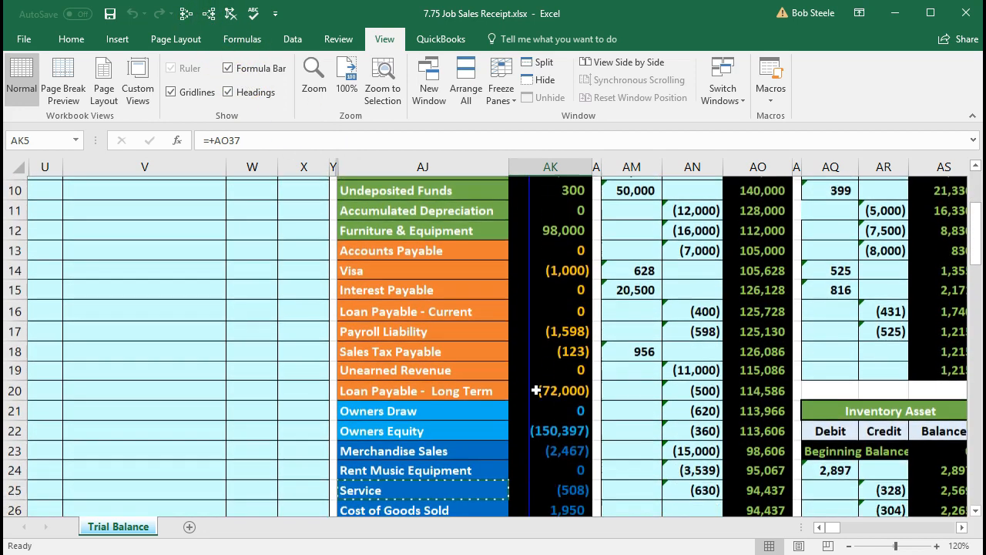
left_click(549, 423)
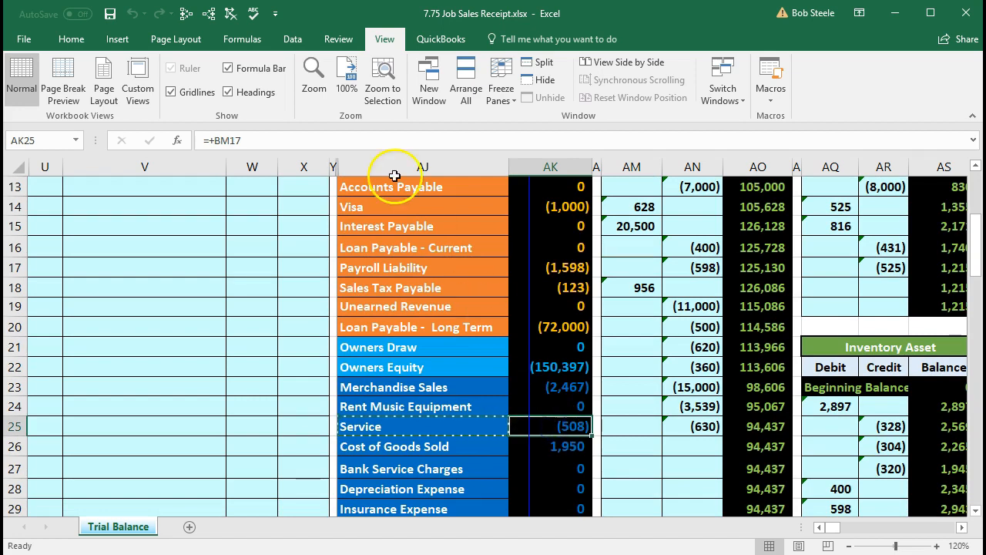
left_click(210, 13)
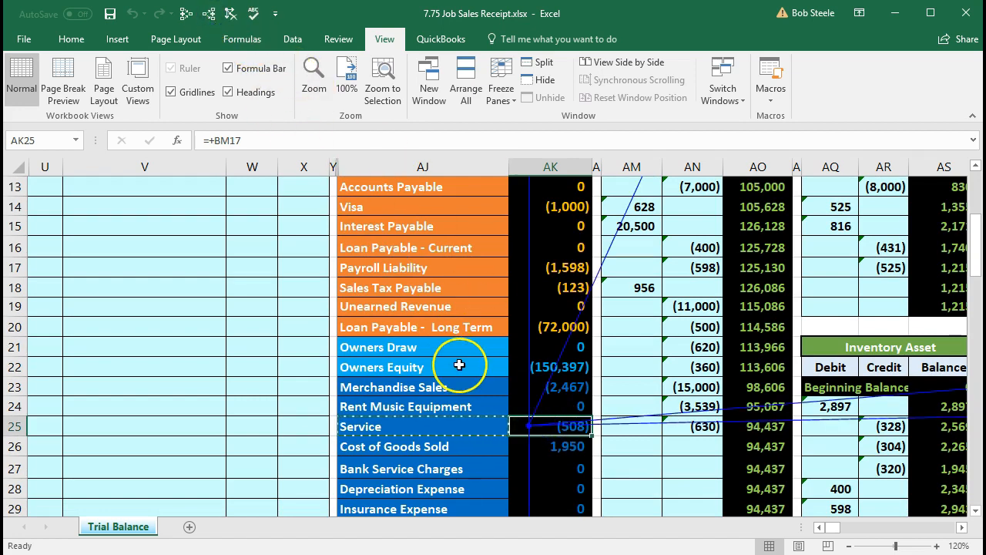
scroll(463, 372, "up", 4)
scroll(463, 372, "up", 1)
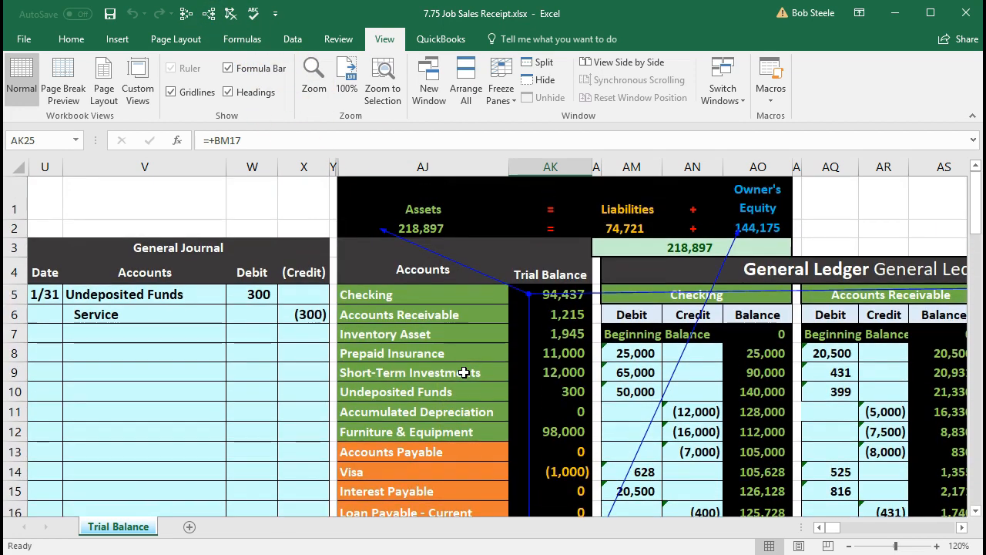
Step: Unfreeze the panes so the journal columns scroll along with the rest of the sheet
left_click(555, 339)
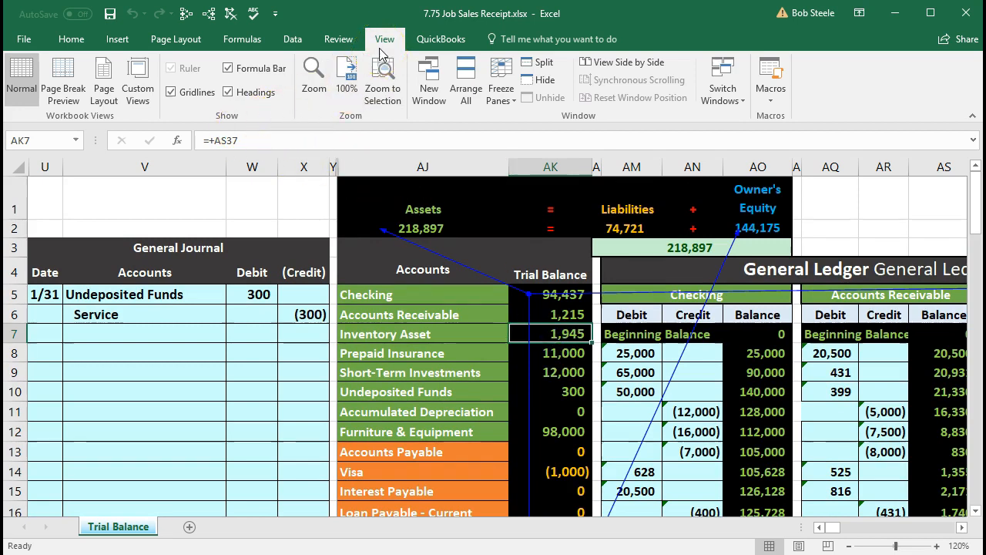
left_click(499, 108)
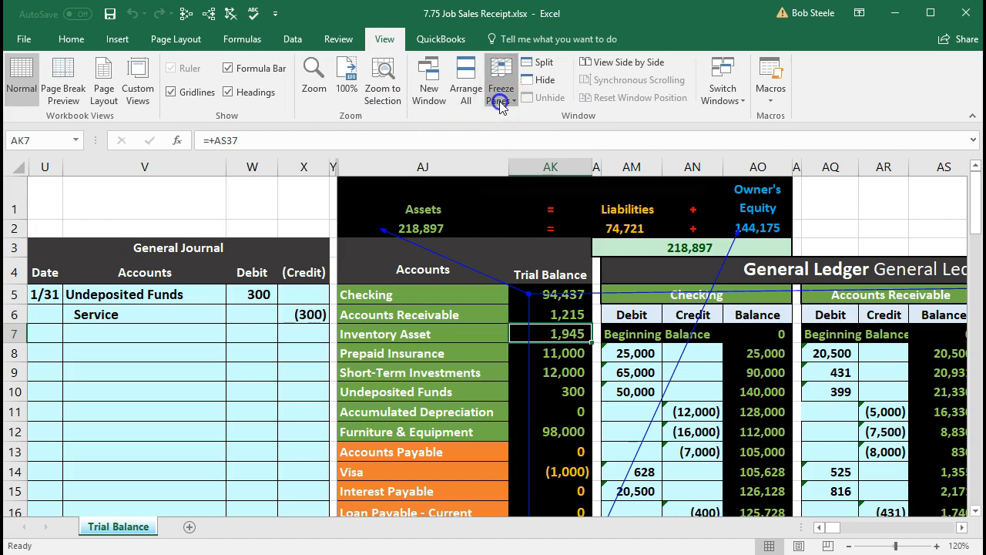
left_click(527, 128)
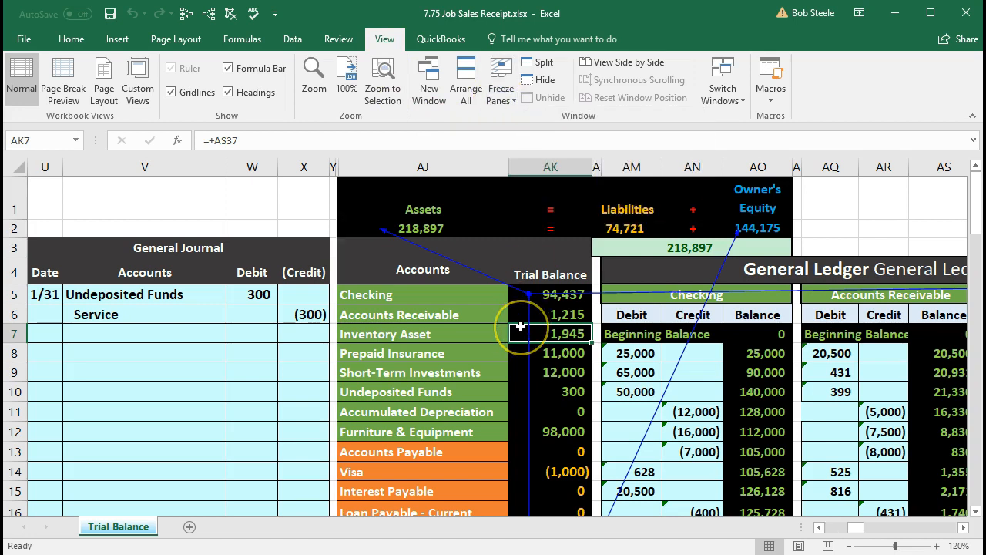
Step: Examine Cash, Undeposited Funds, Total Assets and Total Liabilities & Equity on the balance sheet
key("Right")
key("Right")
key("Right")
key("Right")
key("Right")
key("Right")
key("Right")
key("Right")
key("Right")
key("Right")
key("Right")
key("Right")
key("Right")
key("Right")
key("Right")
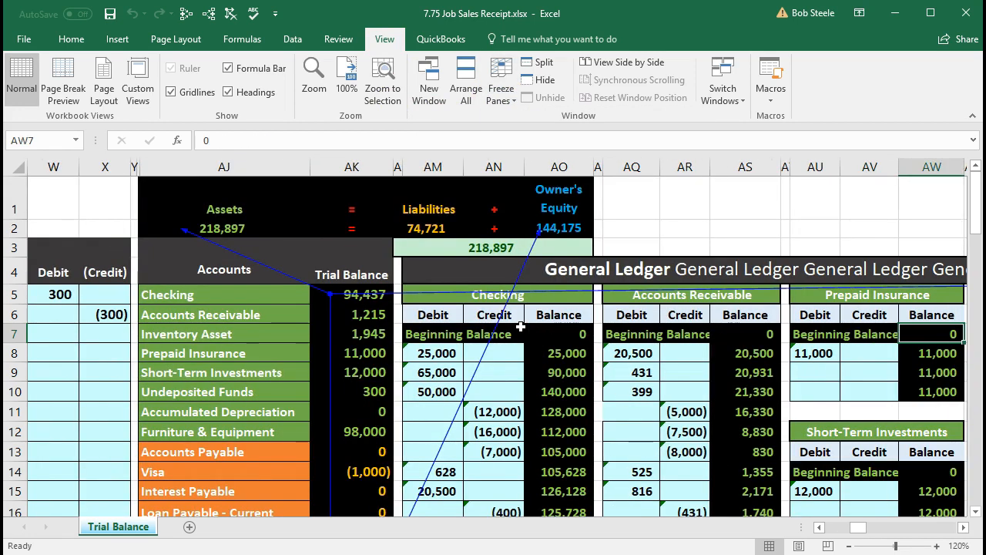
key("Right")
key("Right")
key("Right")
key("Right")
key("Right")
key("Right")
key("Right")
key("Right")
key("Right")
key("Right")
key("Right")
key("Right")
key("Right")
key("Right")
key("Right")
key("Right")
key("Right")
key("Right")
key("Right")
key("Right")
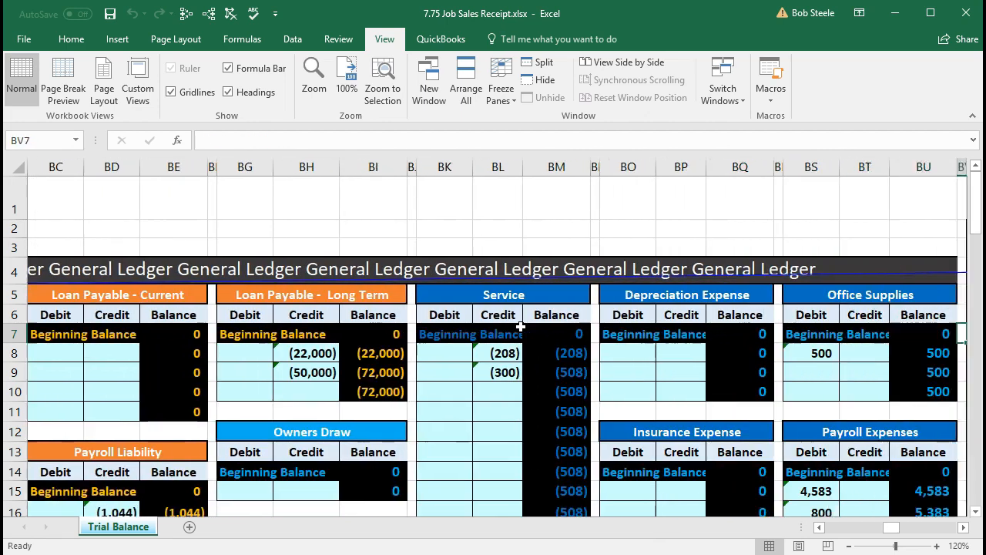
key("Right")
key("Right")
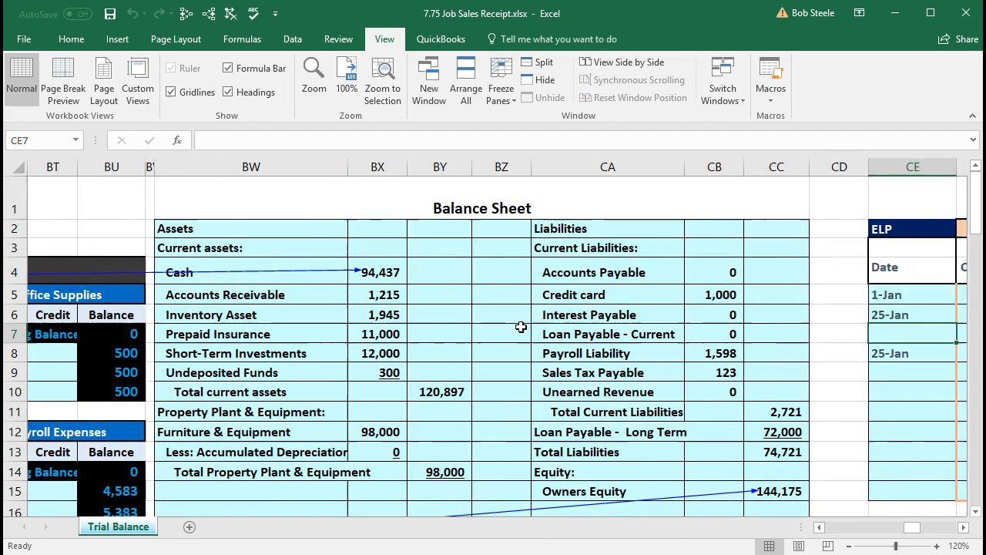
left_click(377, 273)
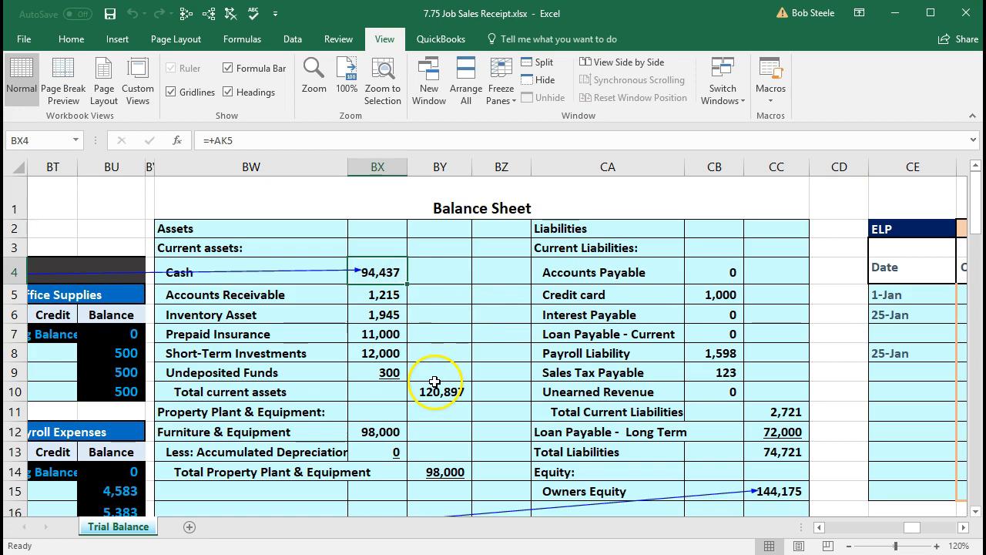
left_click(607, 432)
left_click(379, 273)
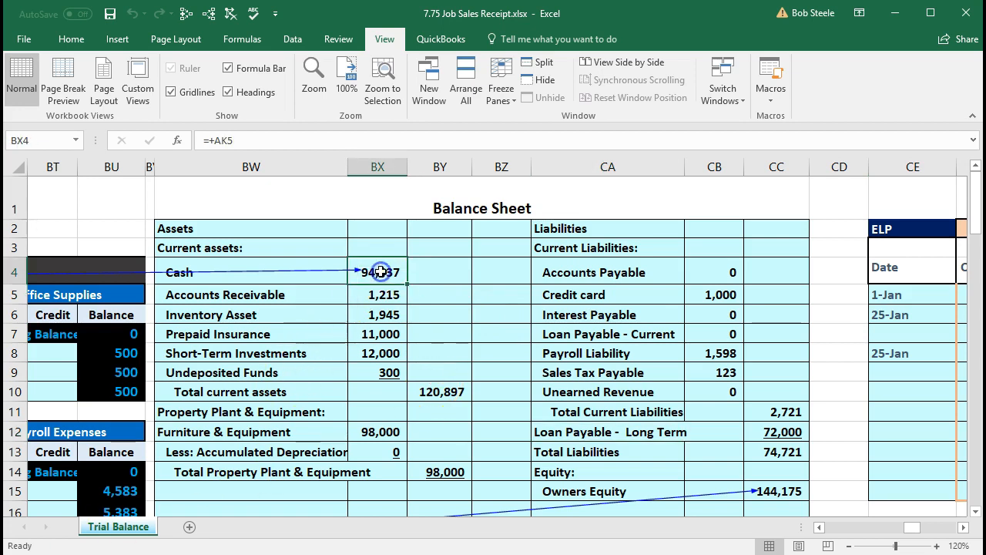
left_click(369, 372)
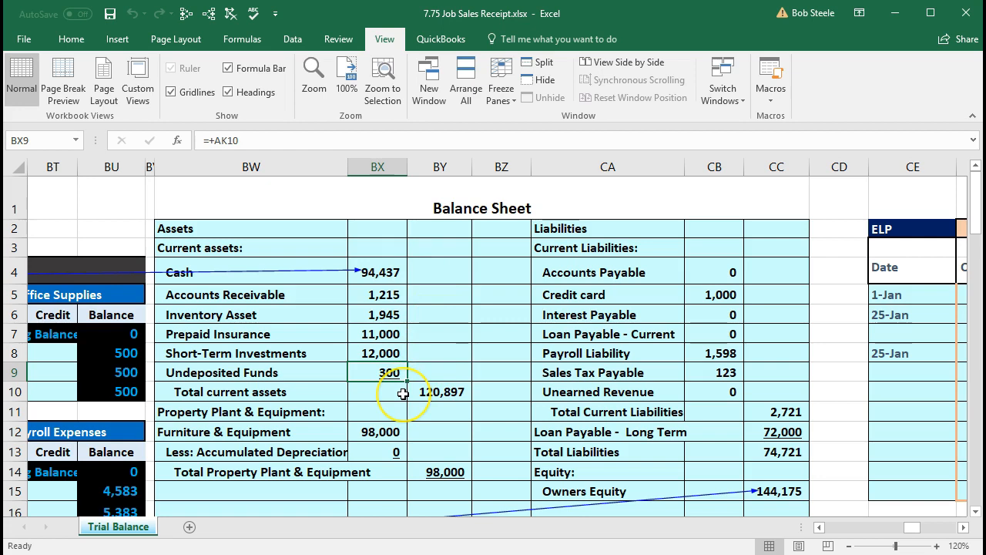
scroll(403, 394, "down", 1)
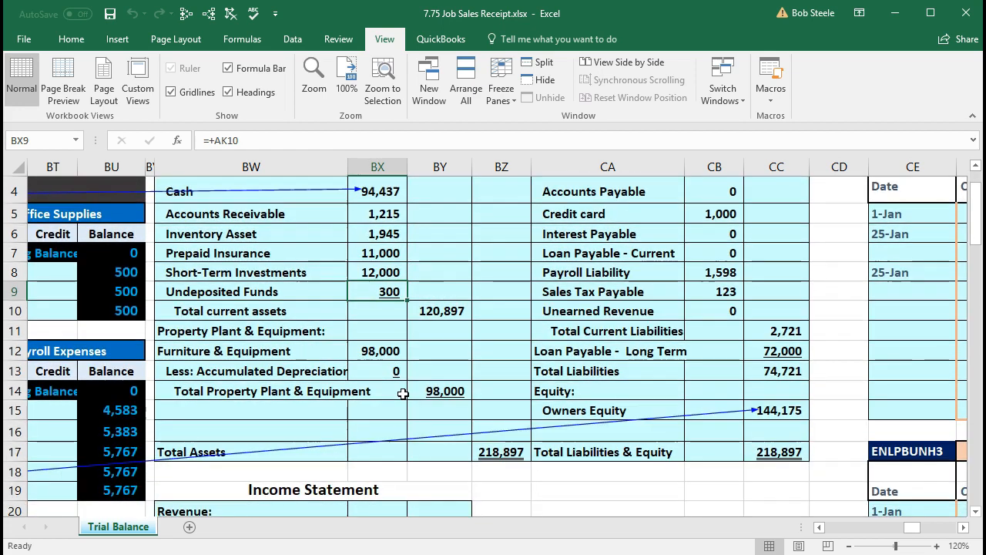
left_click(501, 454)
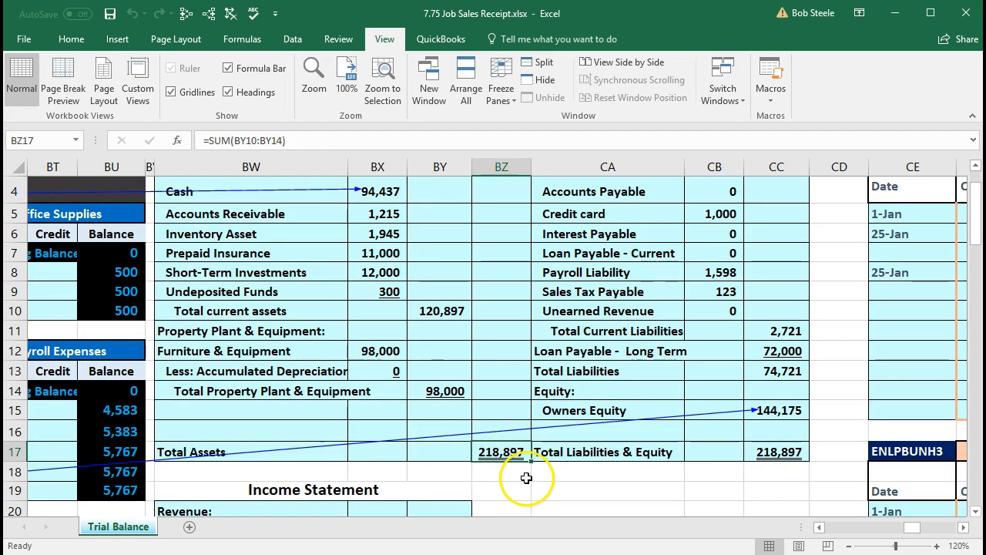
left_click(763, 453)
Step: Examine Service revenue, total revenue, total expenses and Net Ordinary Income on the income statement
scroll(759, 452, "down", 1)
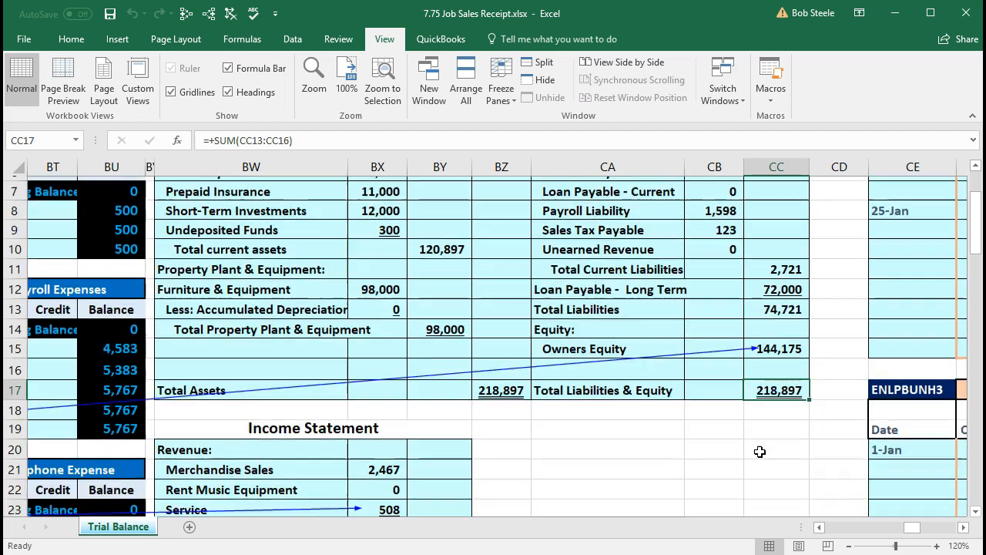
scroll(759, 451, "down", 3)
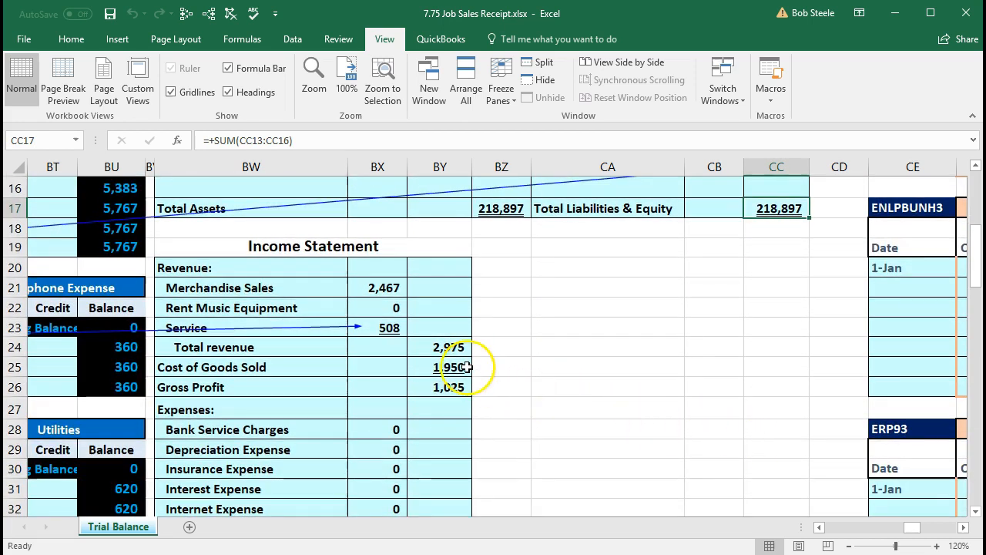
left_click(387, 327)
scroll(544, 326, "down", 1)
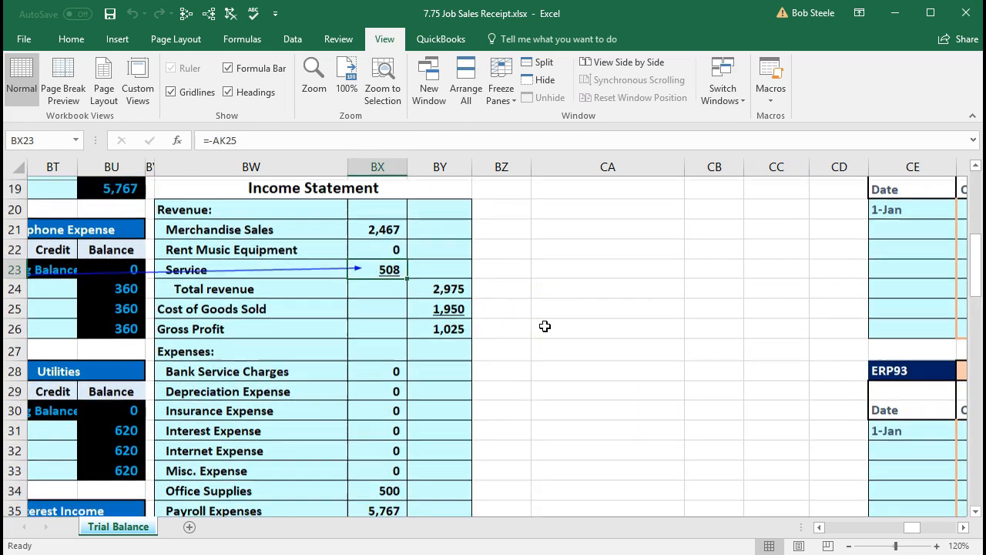
left_click(425, 289)
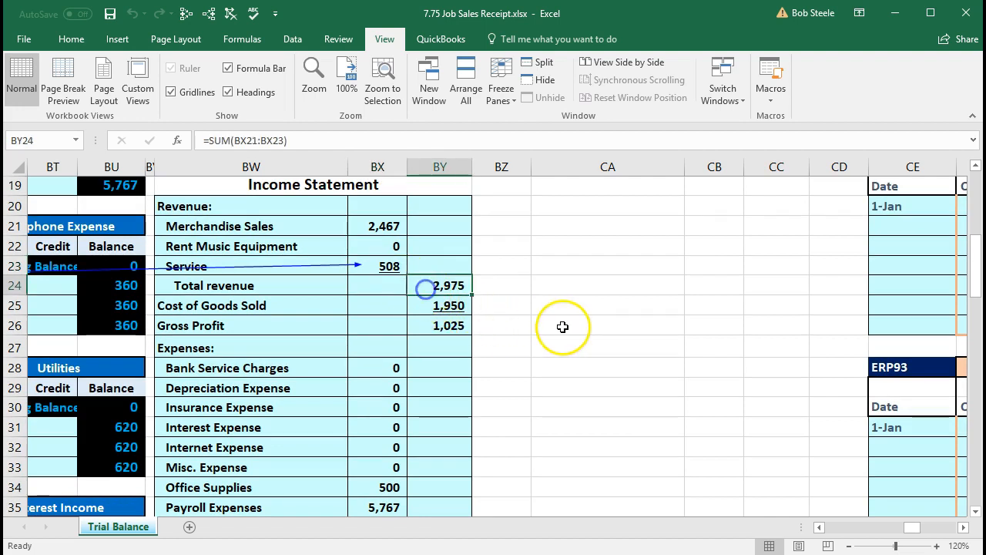
scroll(563, 327, "down", 2)
left_click(444, 447)
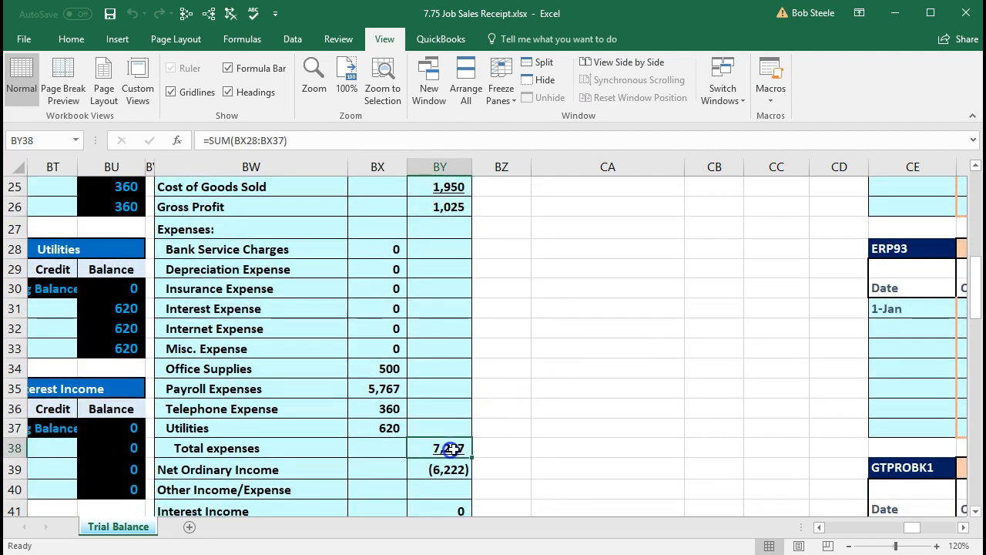
scroll(556, 448, "down", 1)
left_click(449, 407)
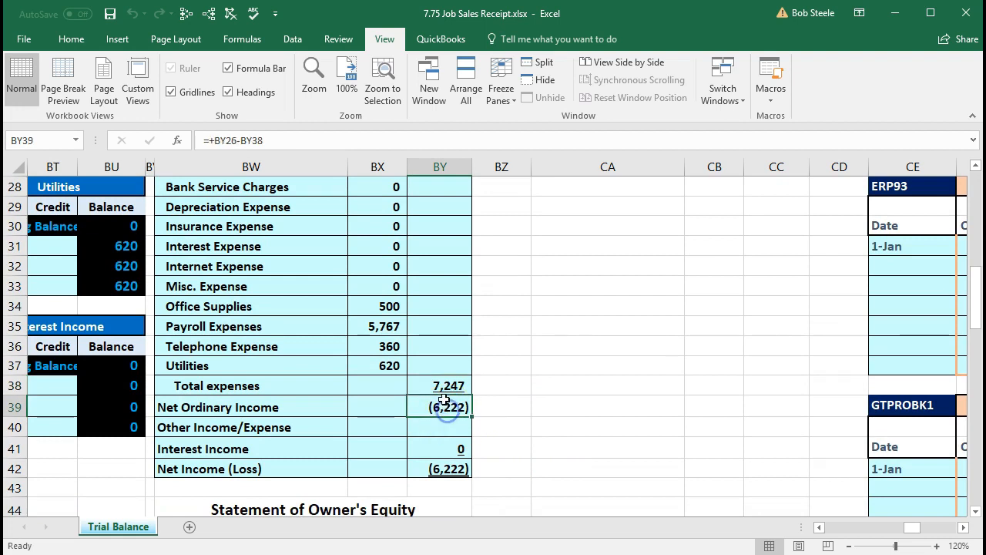
Step: Check Net Income (Loss) on the income statement and in the Statement of Owner's Equity, and compare Ending Owner's Equity with Owners Equity on the balance sheet
left_click(443, 466)
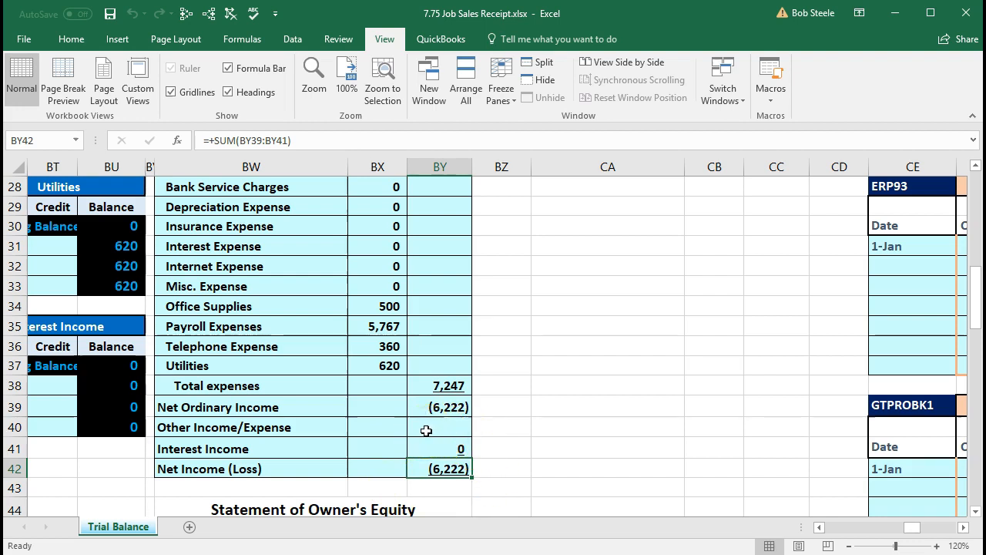
scroll(426, 430, "up", 1)
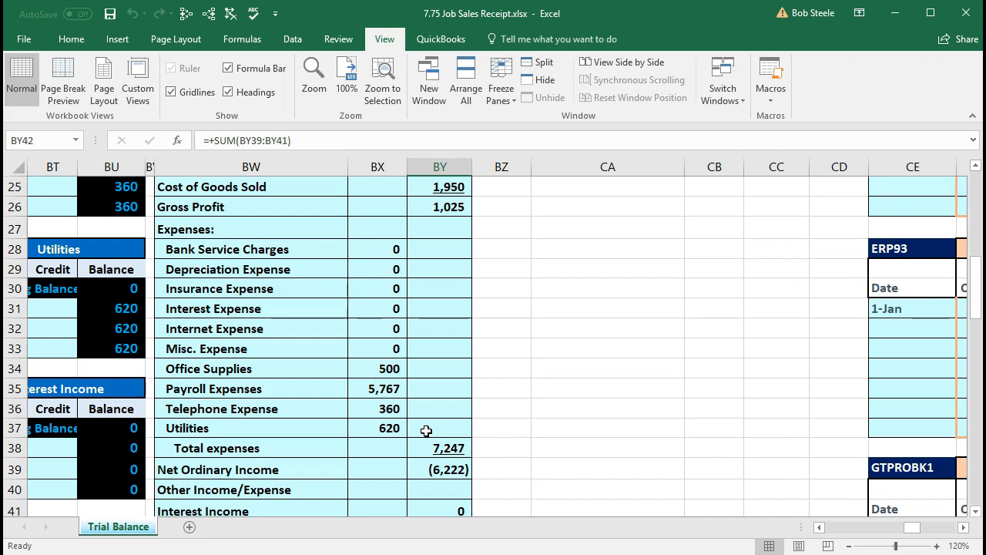
scroll(426, 430, "down", 1)
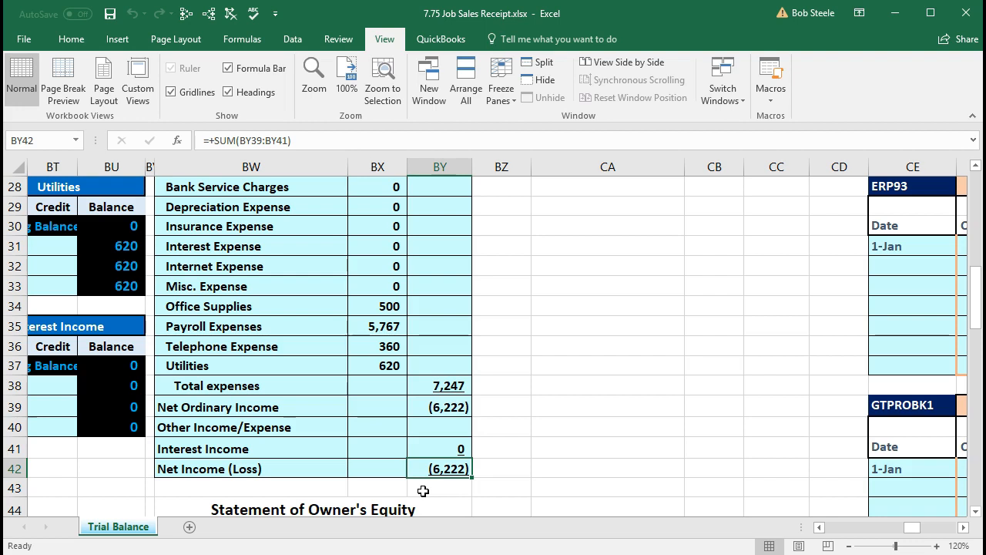
scroll(428, 462, "down", 2)
scroll(539, 416, "down", 1)
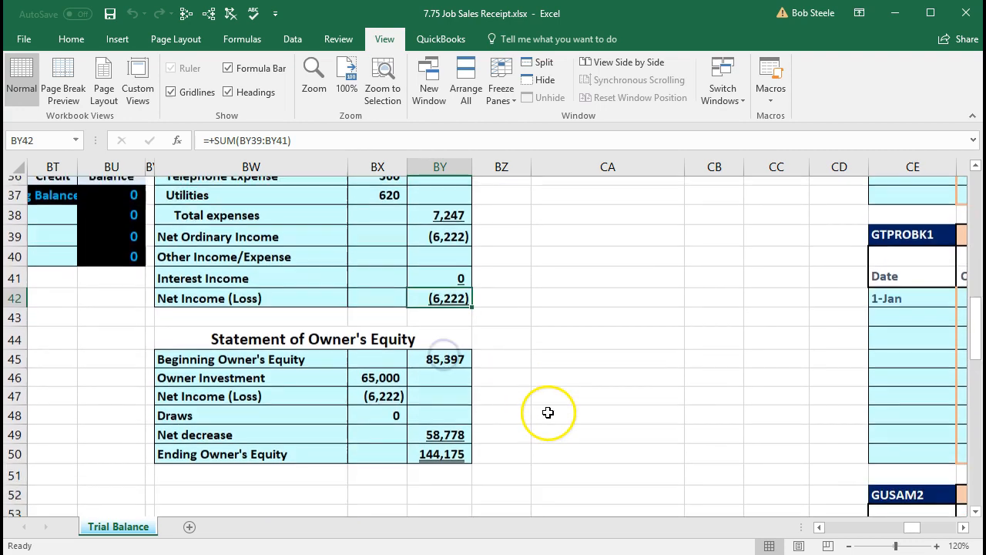
scroll(548, 413, "down", 1)
left_click(385, 387)
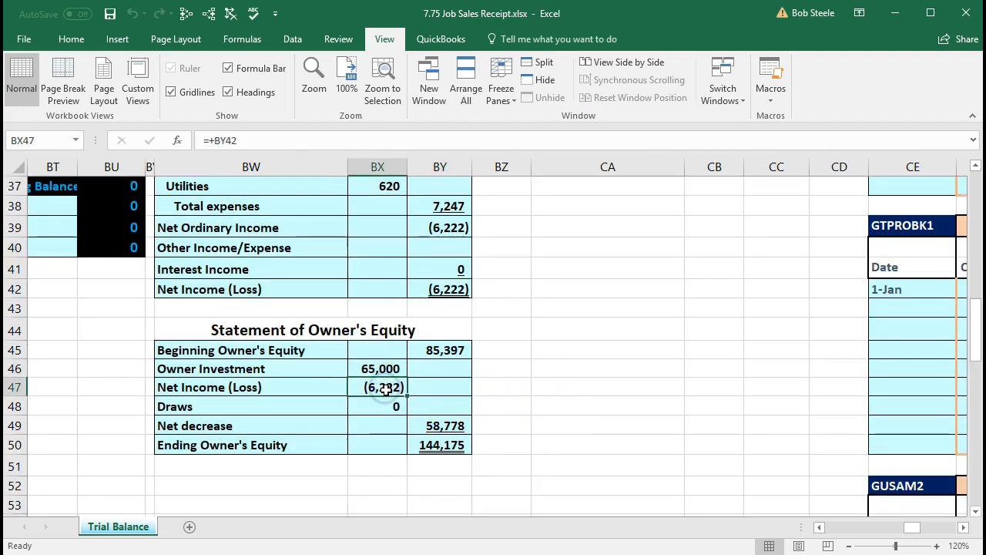
left_click(426, 449)
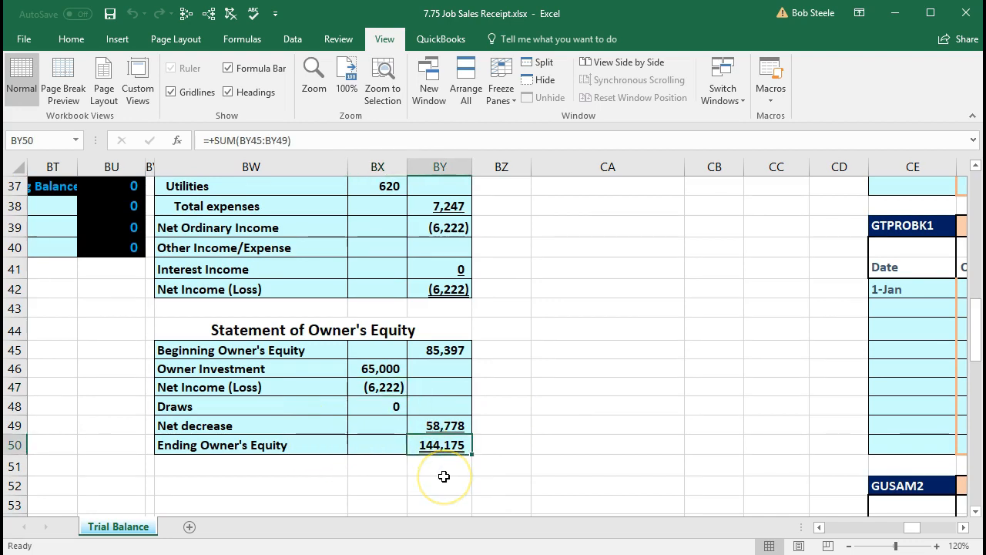
scroll(446, 476, "up", 12)
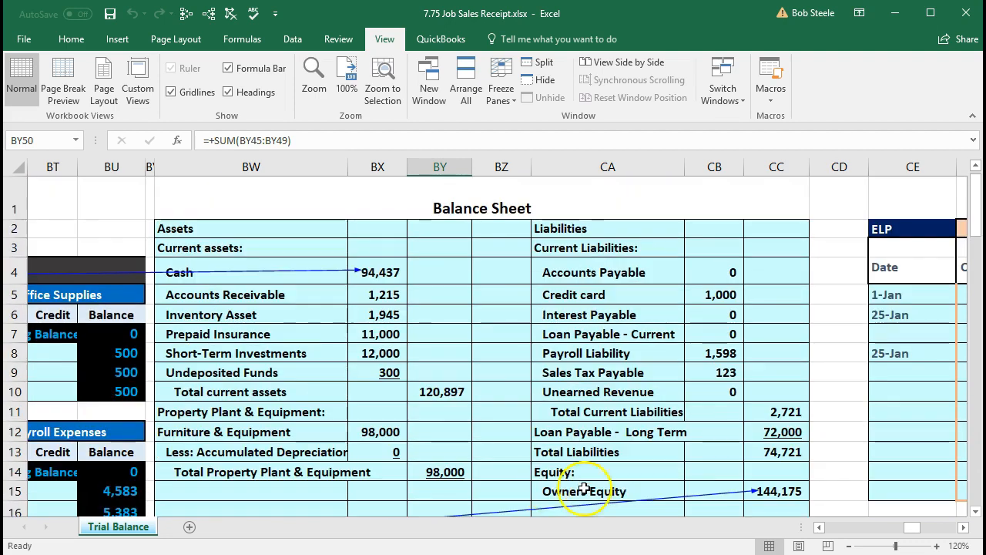
left_click(779, 491)
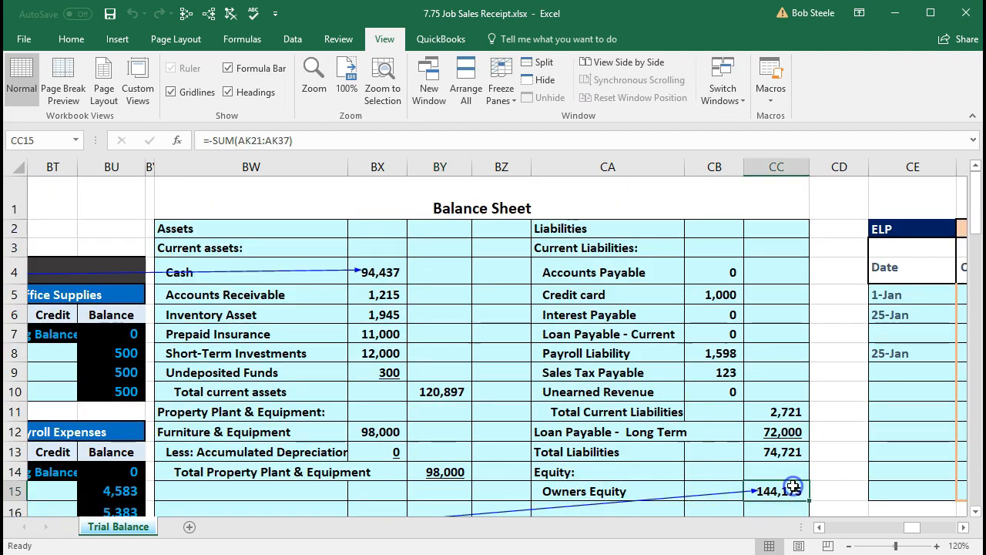
scroll(779, 491, "down", 1)
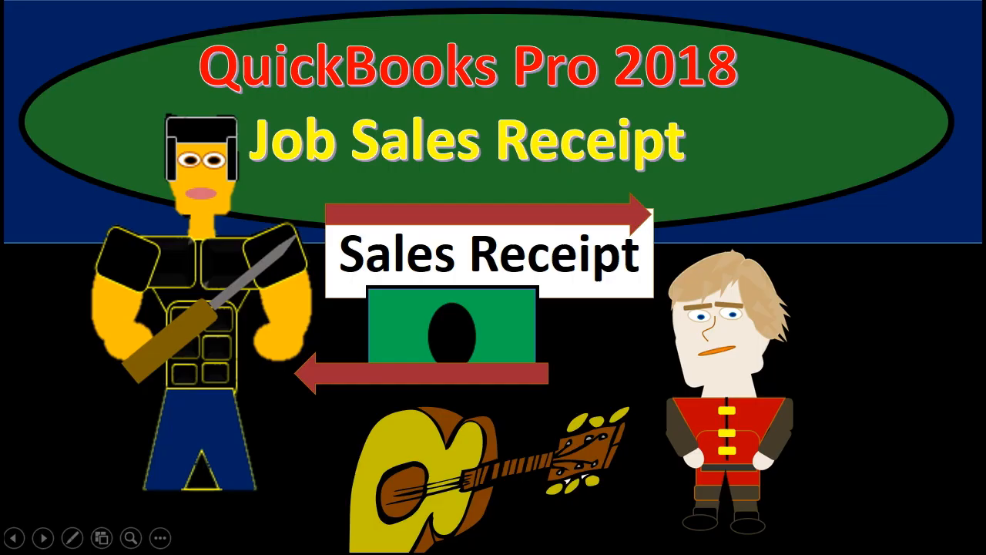
left_click(157, 416)
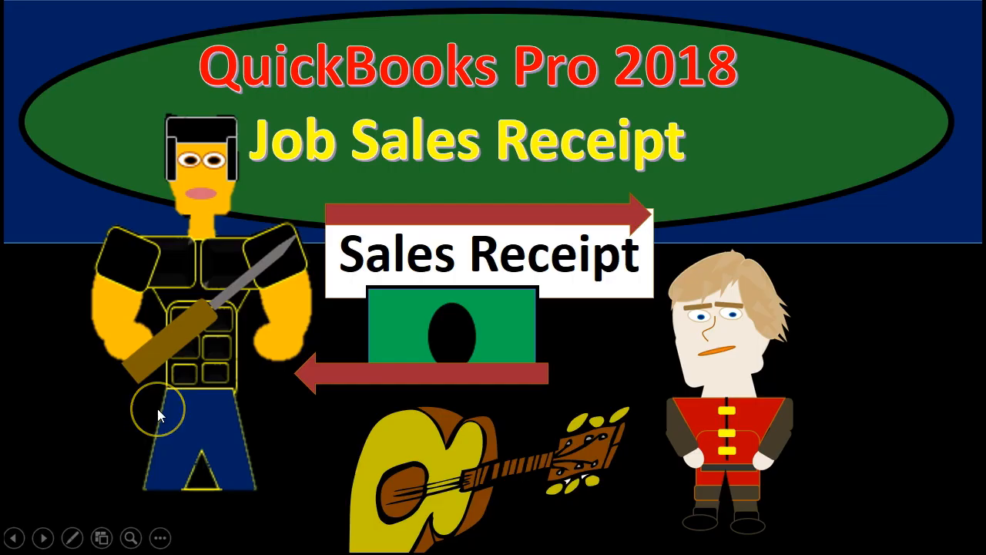
left_click(272, 319)
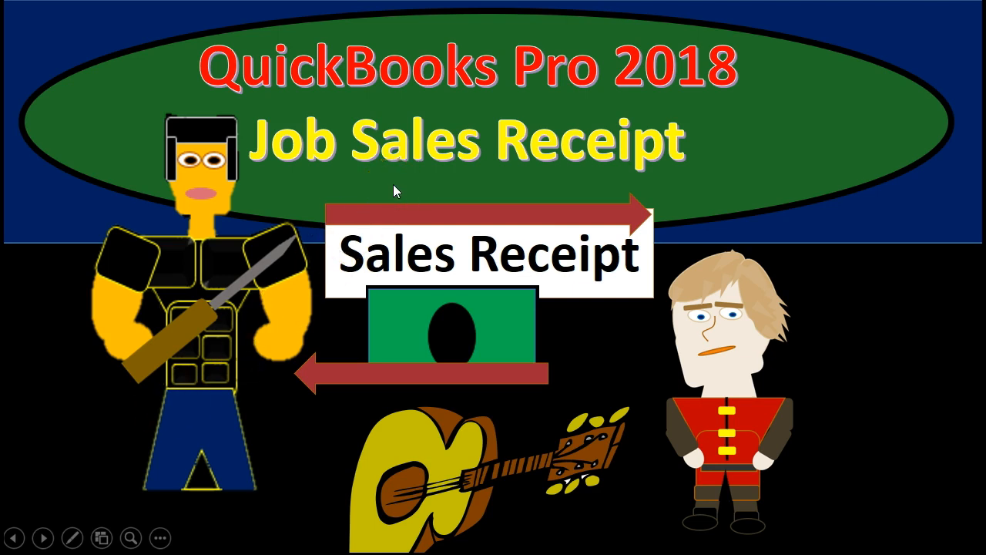
left_click(319, 186)
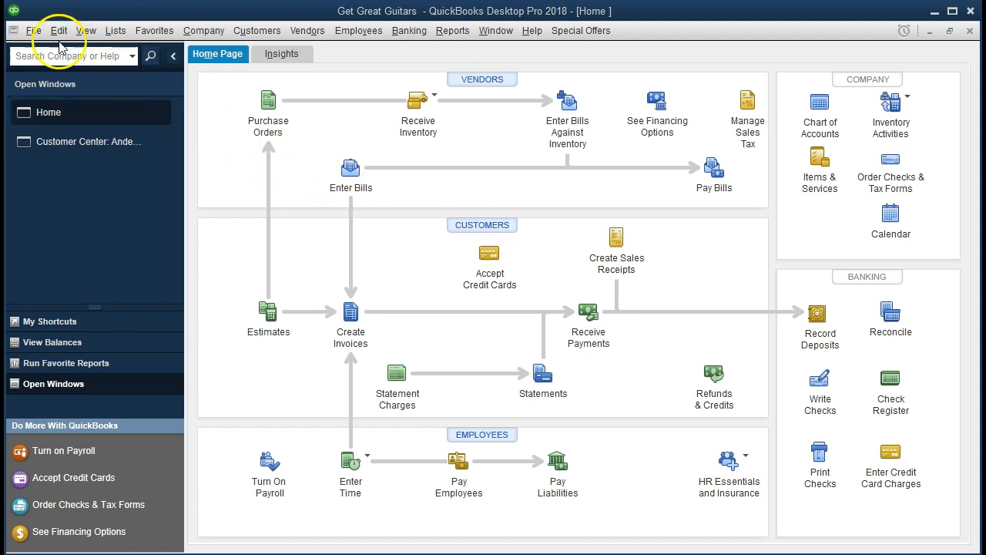
left_click(33, 35)
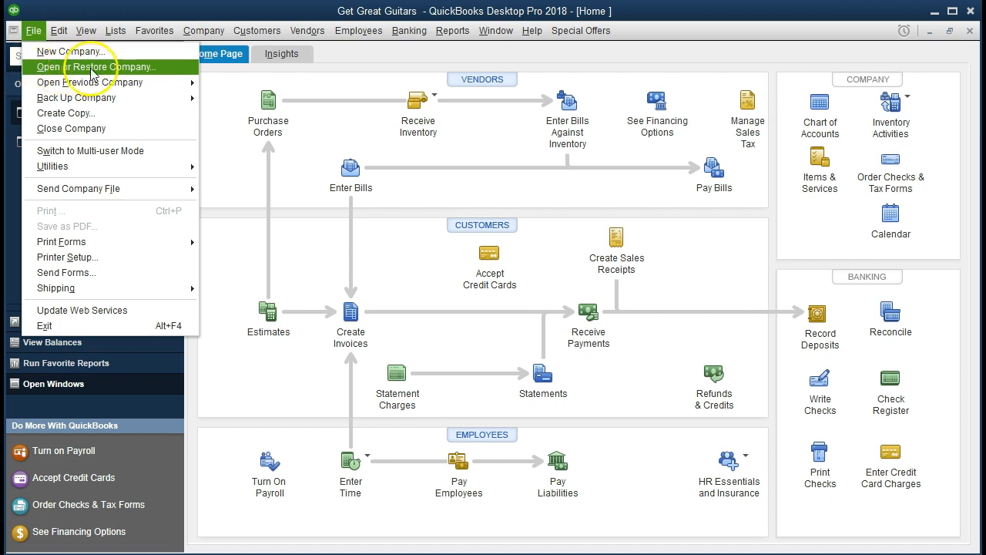
left_click(233, 171)
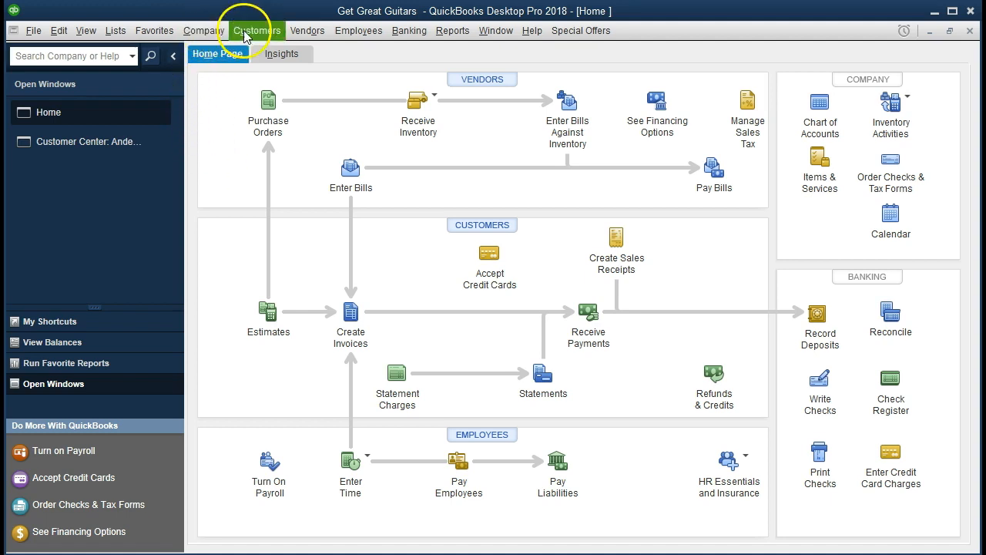
left_click(219, 31)
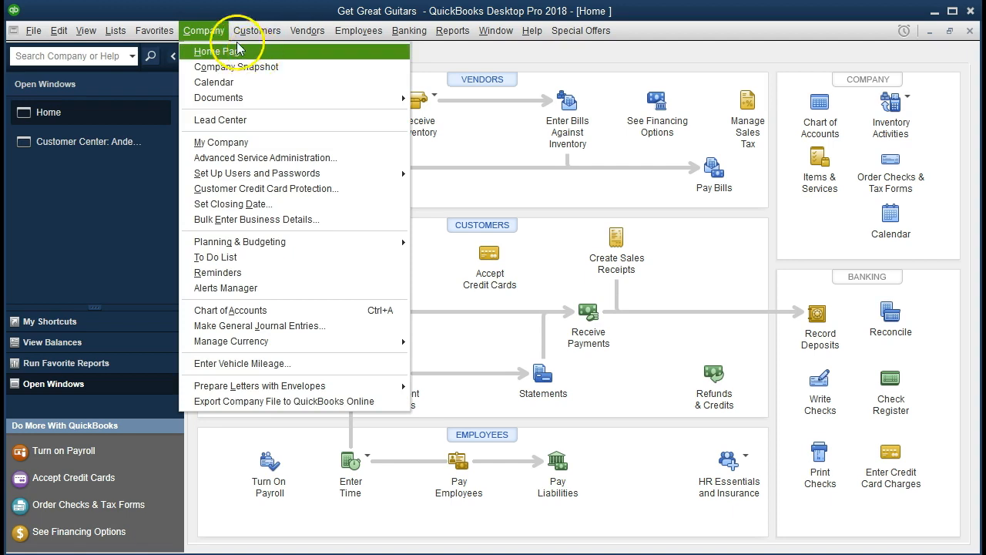
left_click(115, 32)
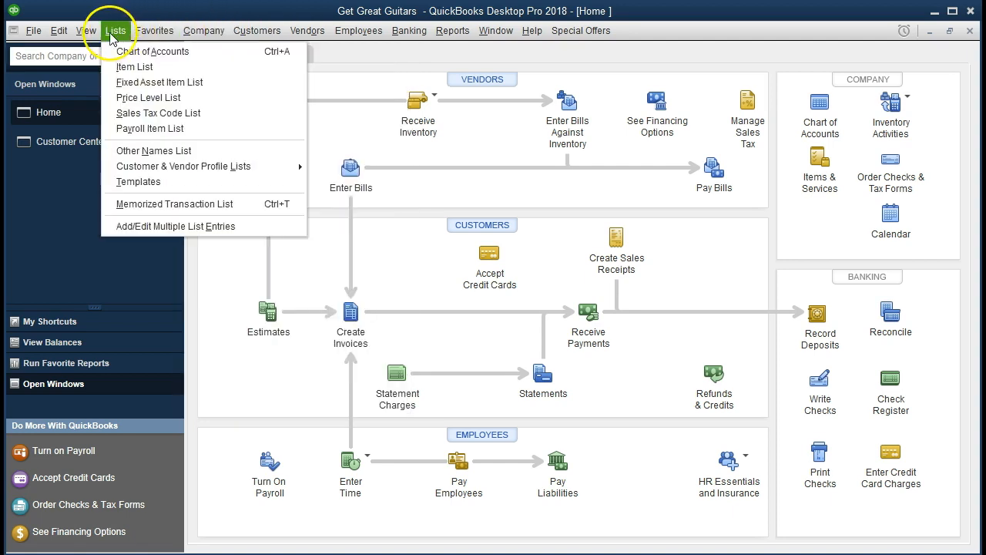
mouse_move(86, 32)
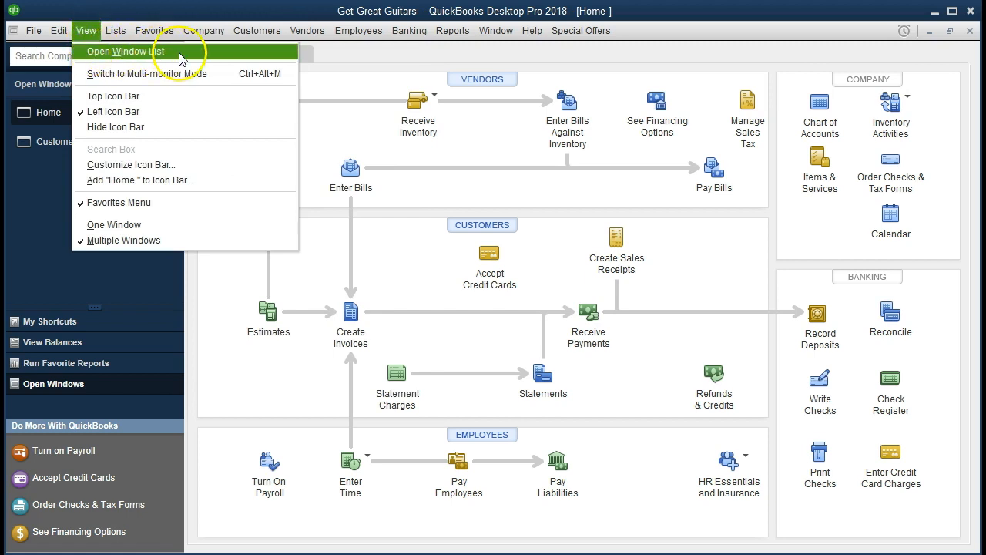
left_click(33, 185)
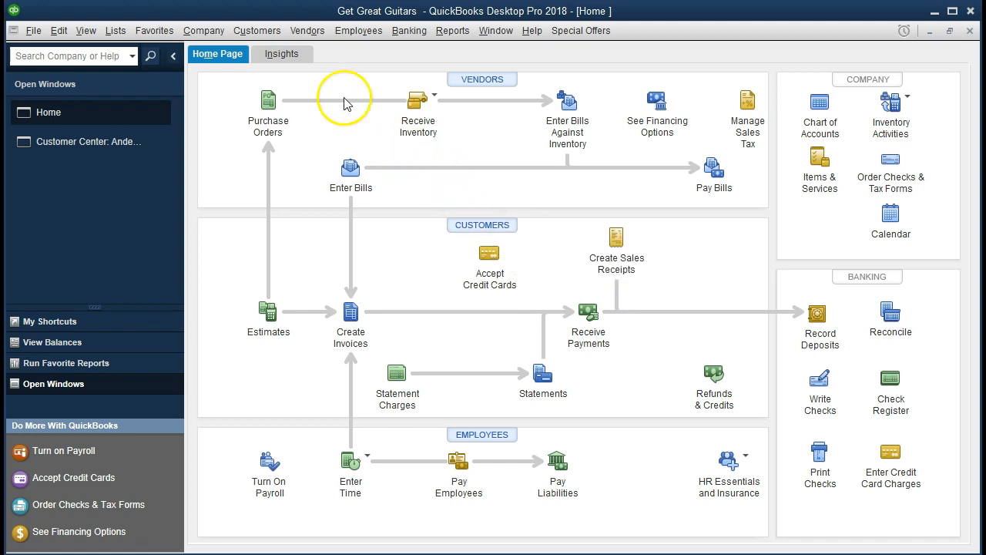
Step: Open the Customer Center and review the customers Jones Guitars and Sam The Guitar Man and the options for adding a customer or job
left_click(266, 32)
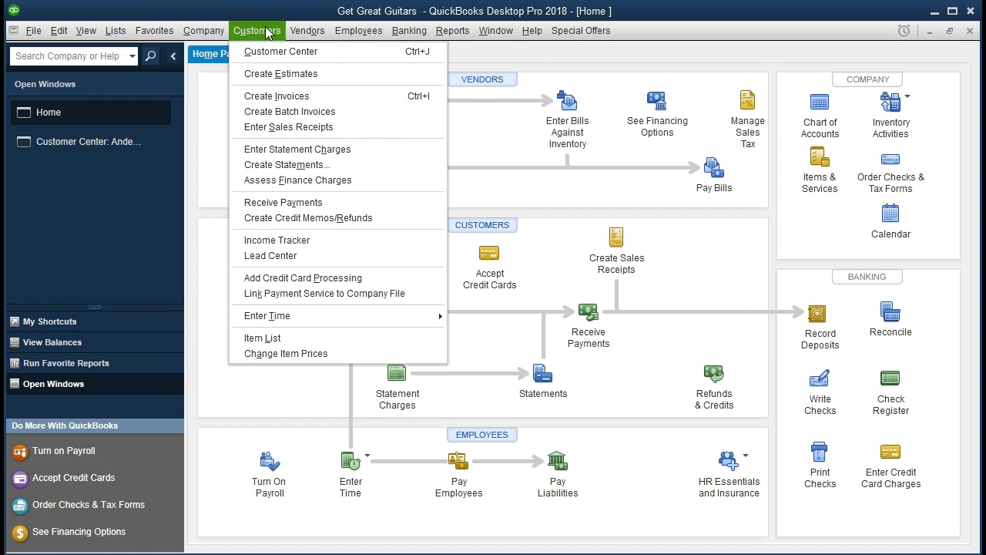
left_click(341, 59)
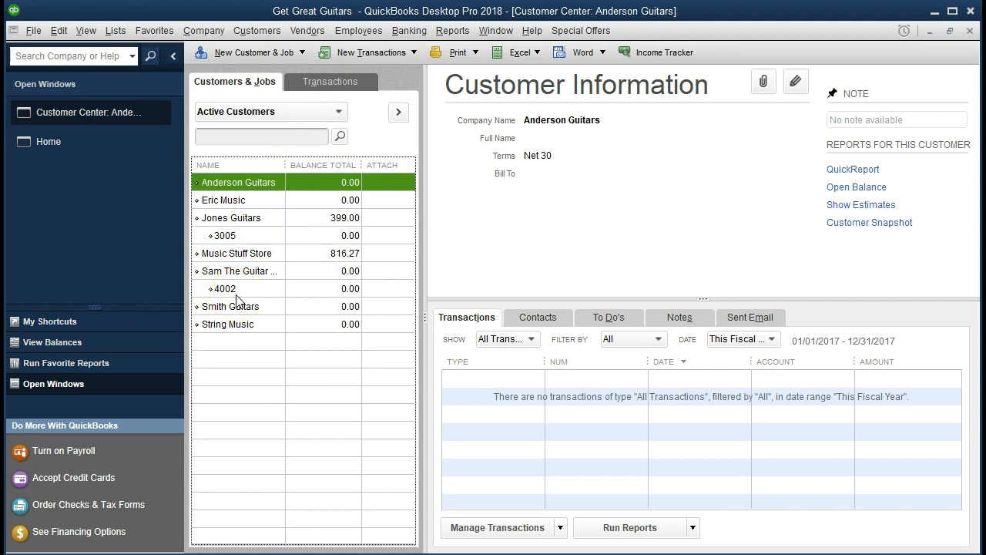
left_click(257, 219)
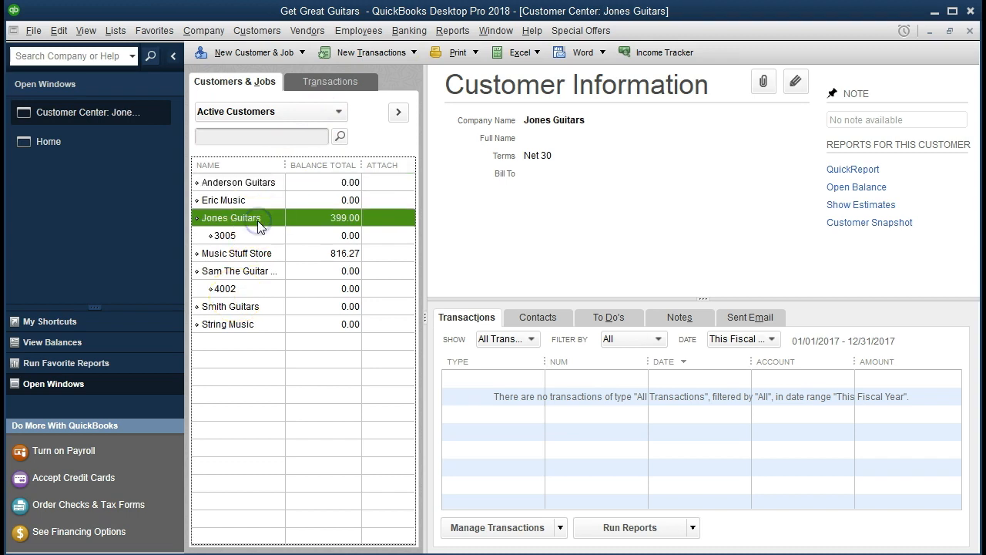
left_click(252, 274)
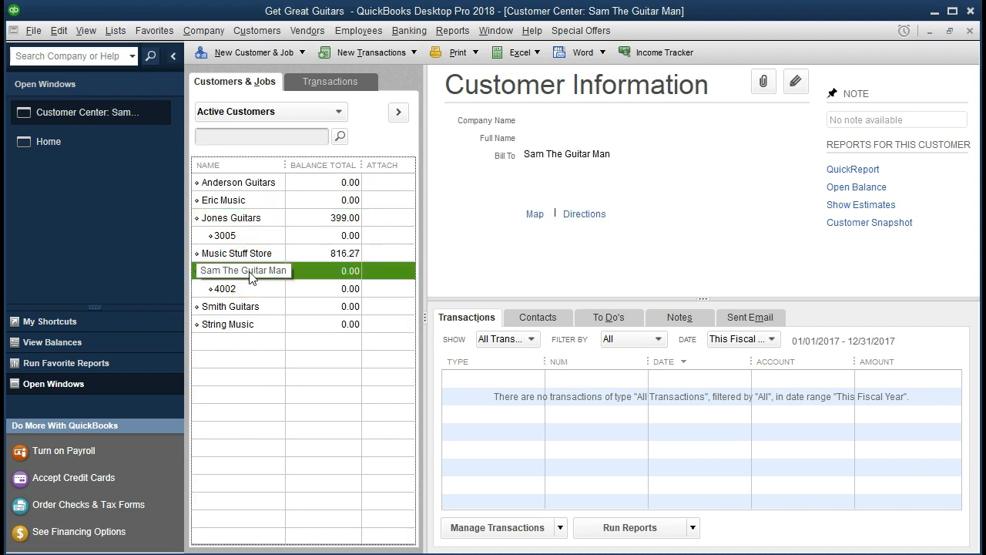
left_click(253, 222)
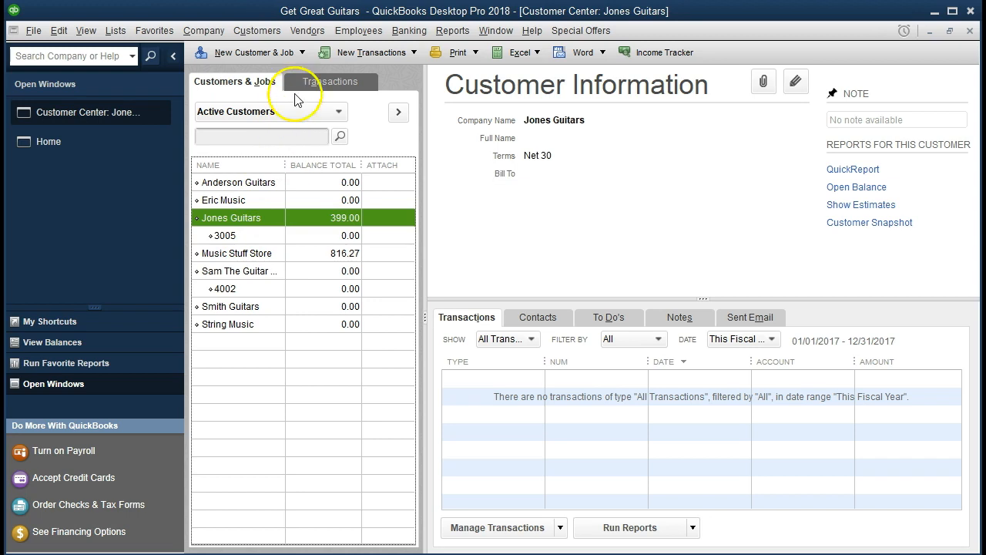
left_click(300, 52)
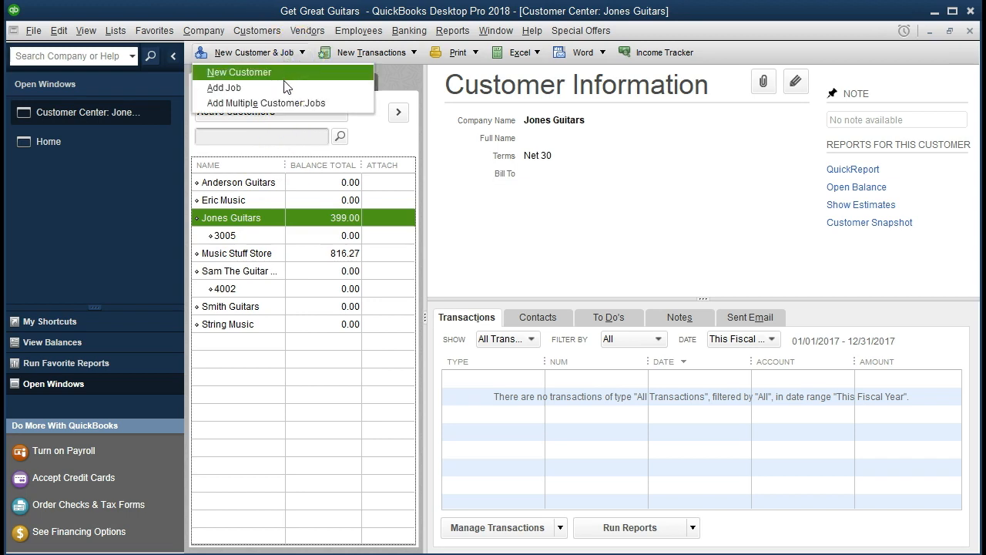
left_click(292, 53)
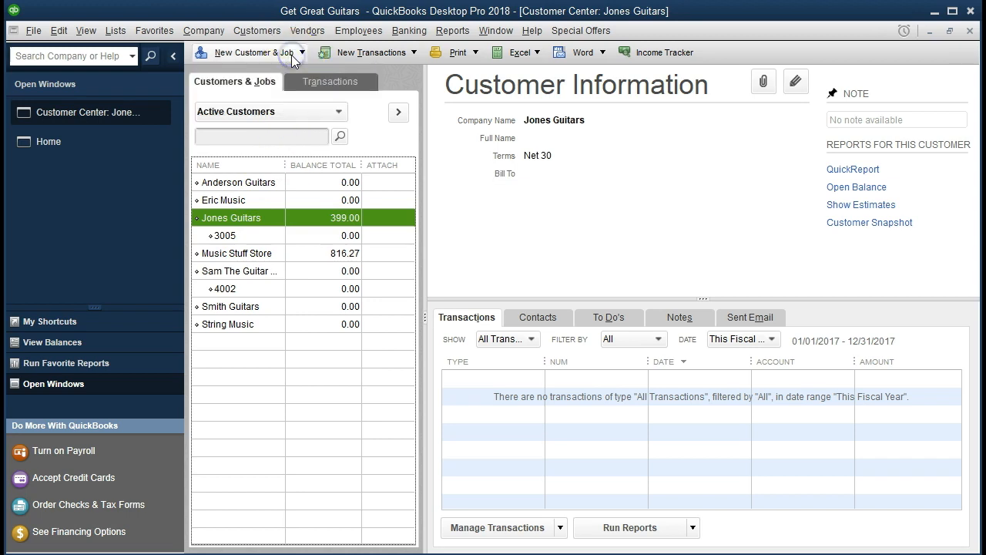
Step: Compare the details of job 3005 with those of its parent customer, Jones Guitars
left_click(250, 233)
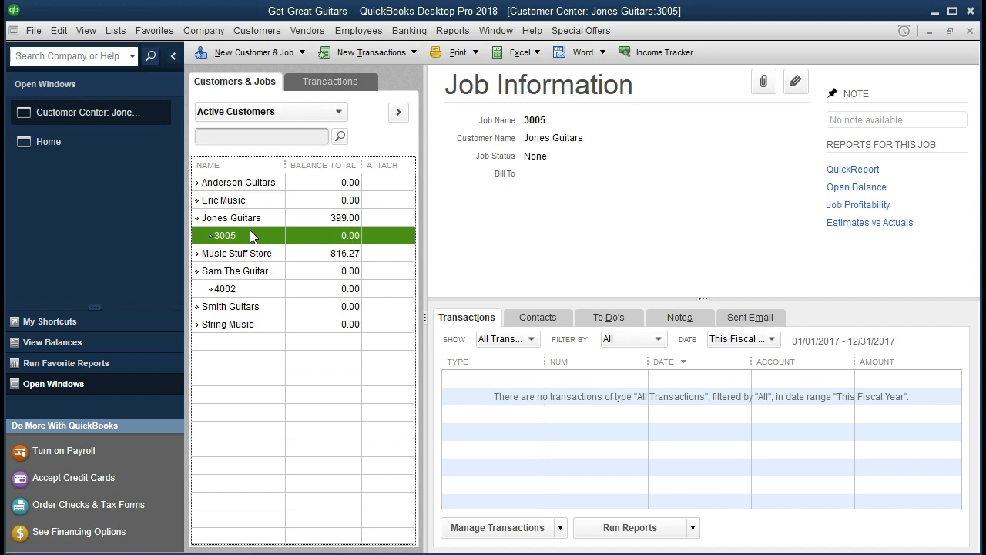
left_click(250, 217)
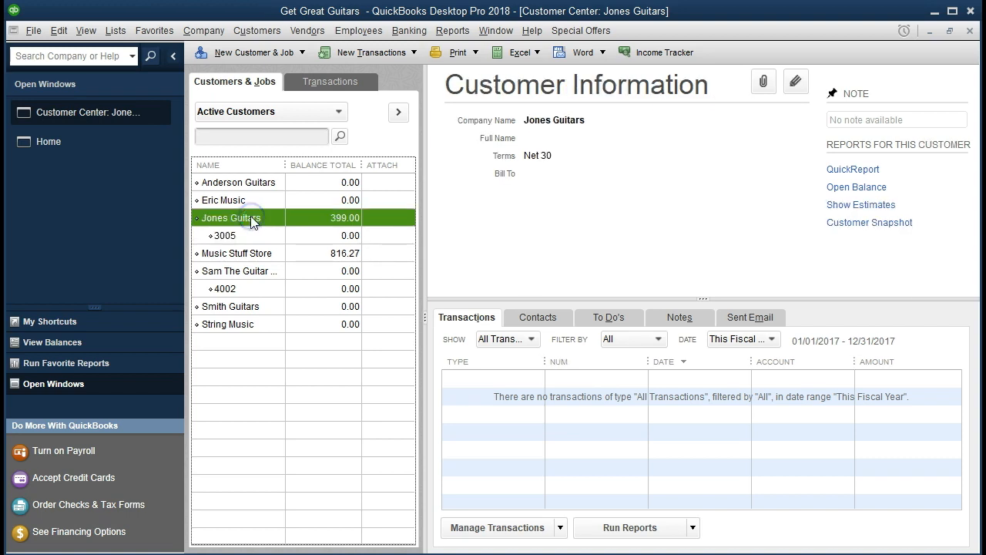
left_click(253, 233)
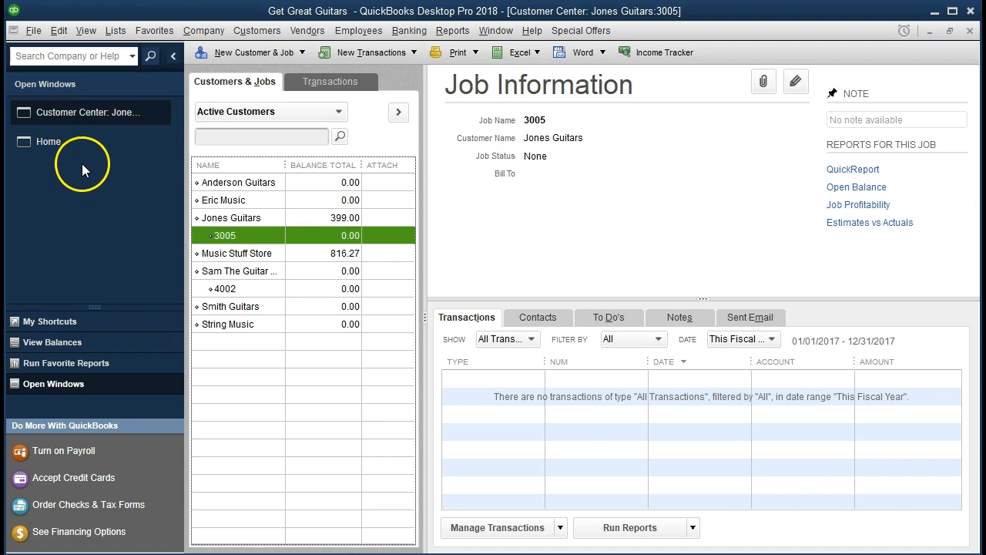
Step: Start a new sales receipt from the Home page and assign it to job 4002 of Sam The Guitar Man
left_click(57, 148)
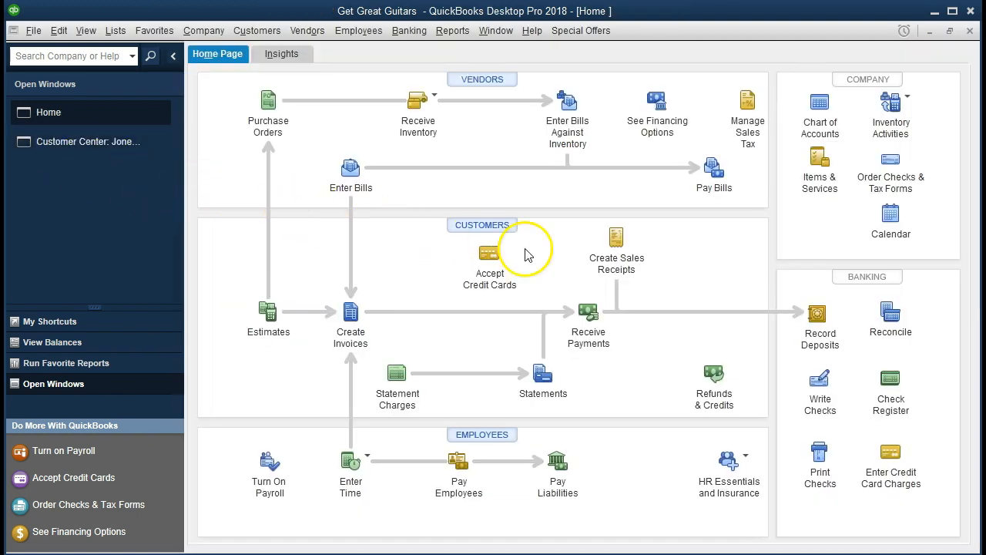
left_click(616, 261)
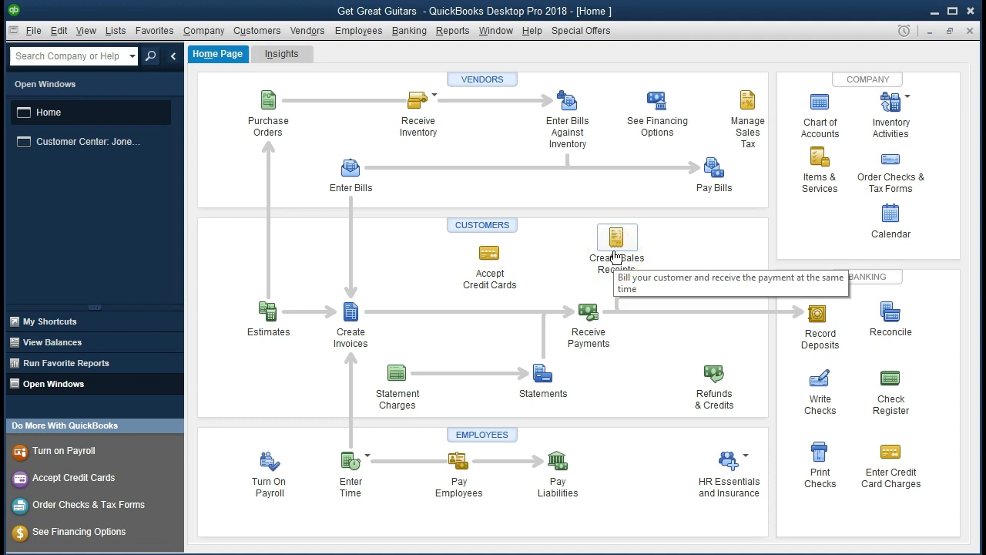
left_click(616, 257)
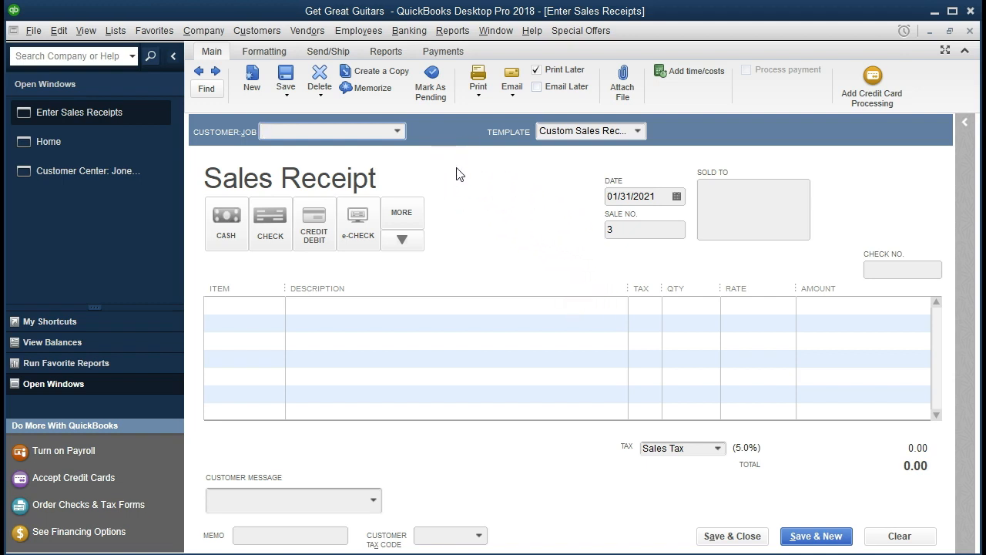
type("4002")
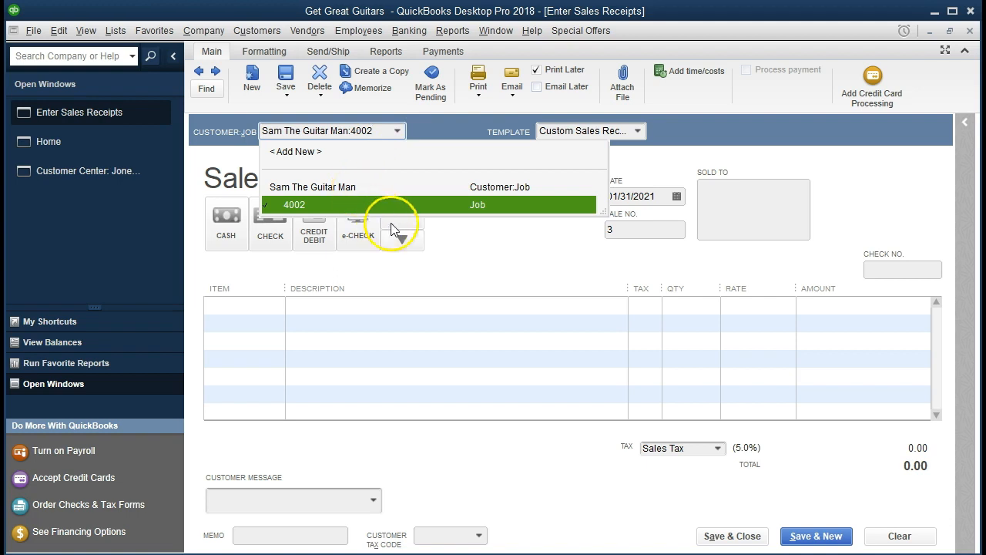
Step: Set the sales receipt's payment method to cash and keep the date 01/31/2021
left_click(551, 297)
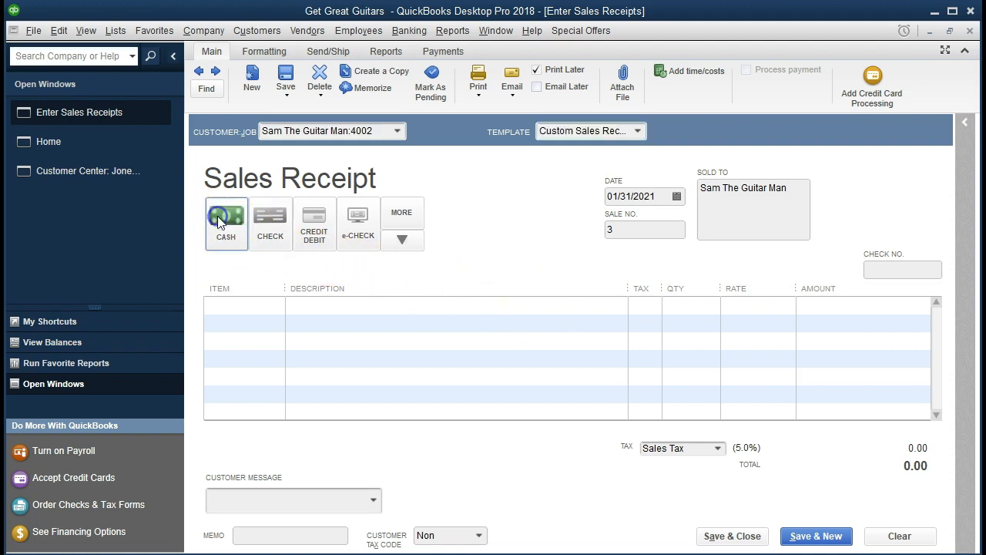
left_click(342, 231)
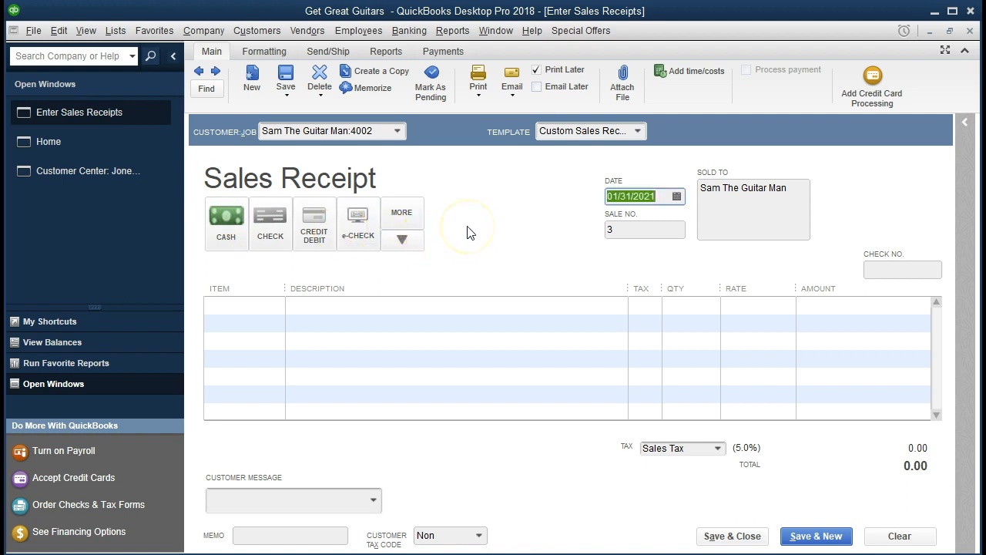
key("Tab")
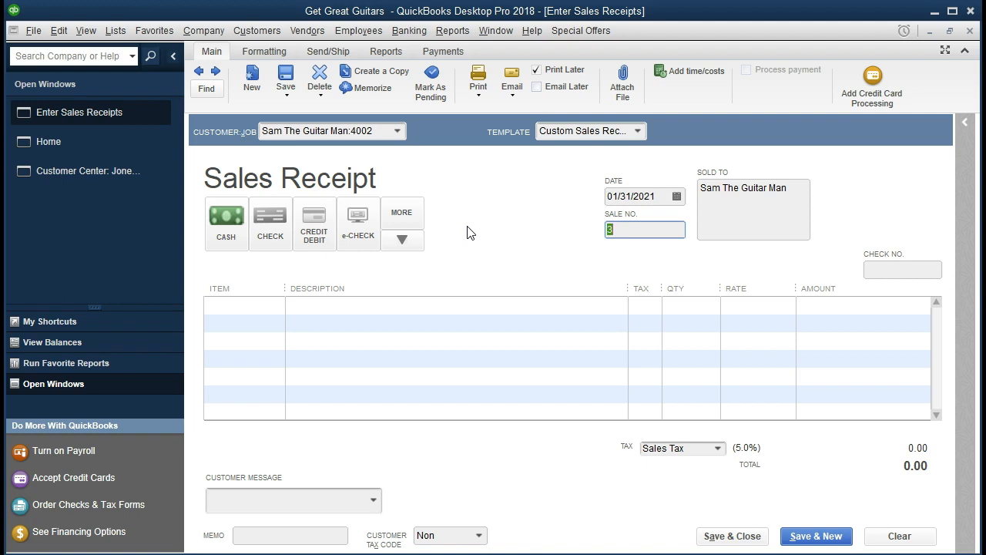
Step: Add the Partial service item to the first line of the sales receipt and dismiss the sales tax code notice
key("Tab")
key("Tab")
key("Tab")
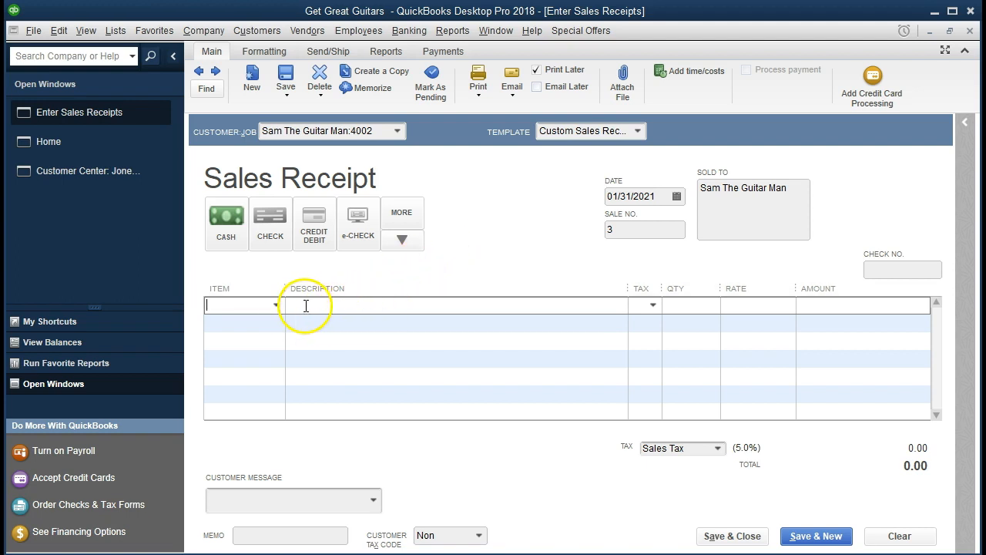
left_click(276, 305)
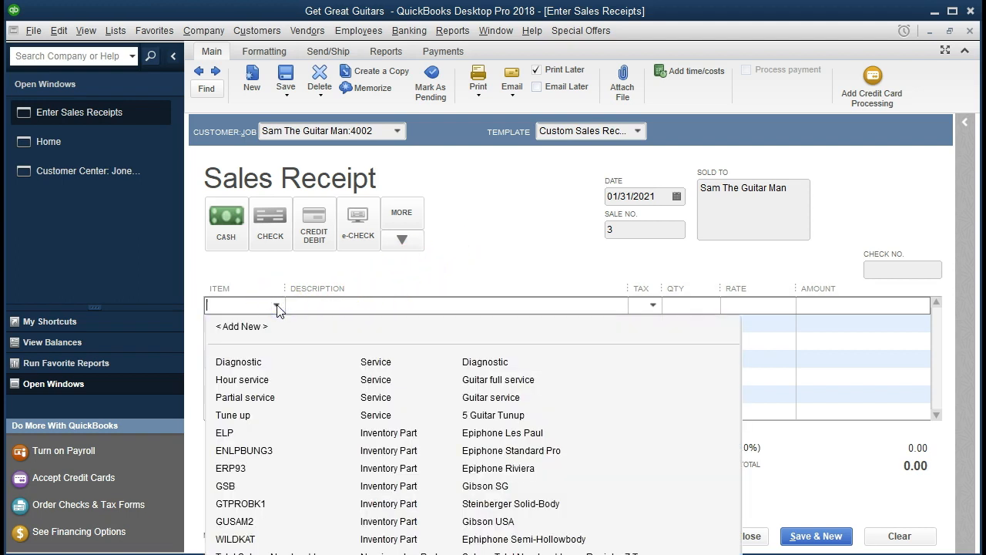
left_click(277, 305)
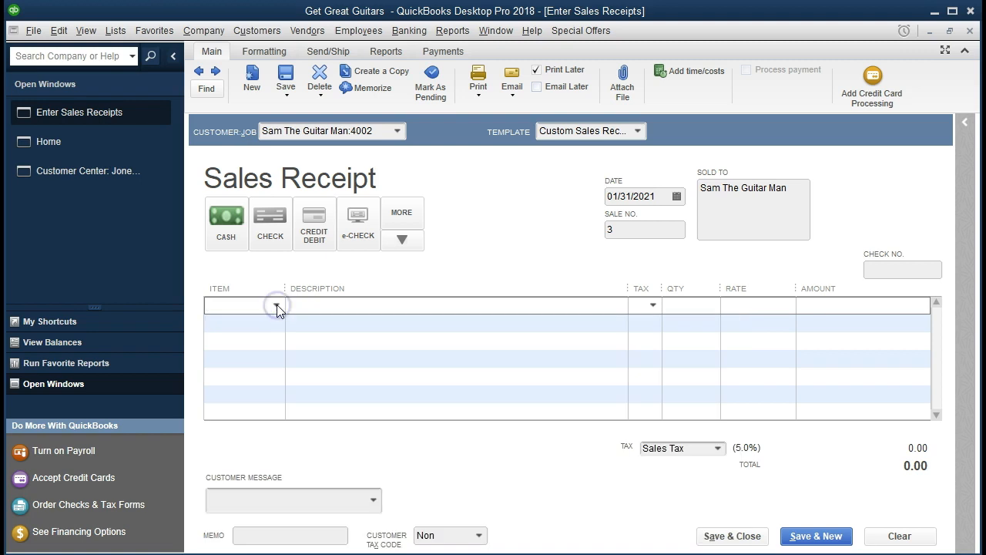
type("Partial service")
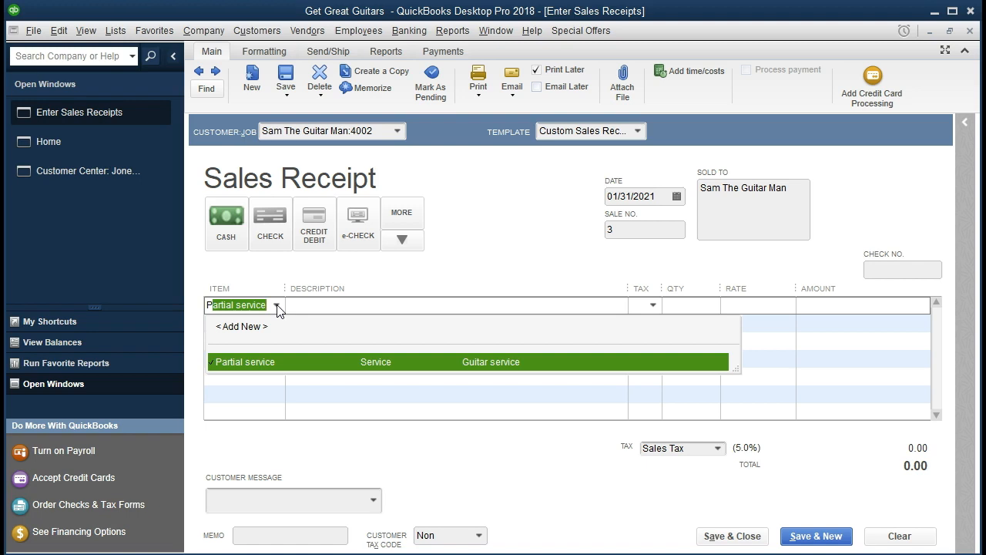
key("Tab")
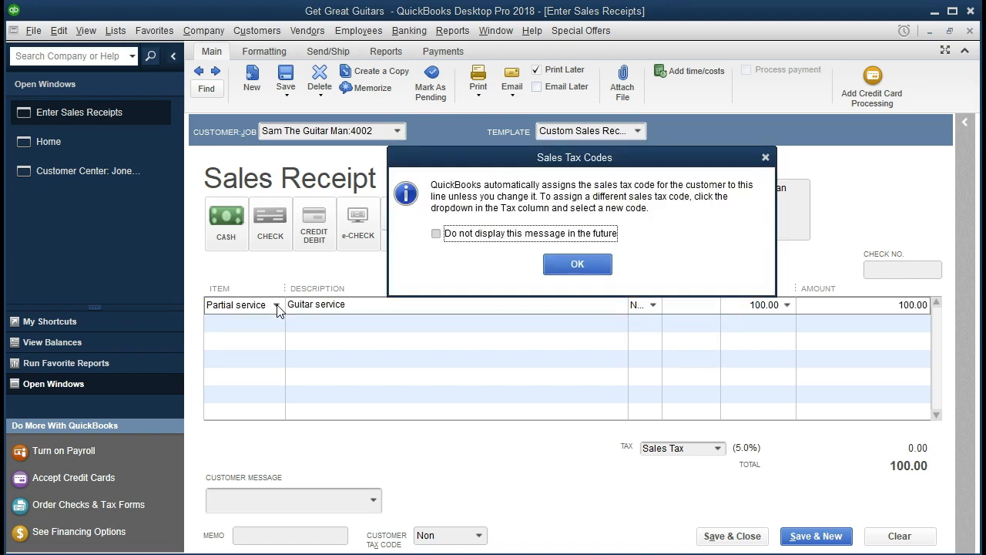
left_click(577, 264)
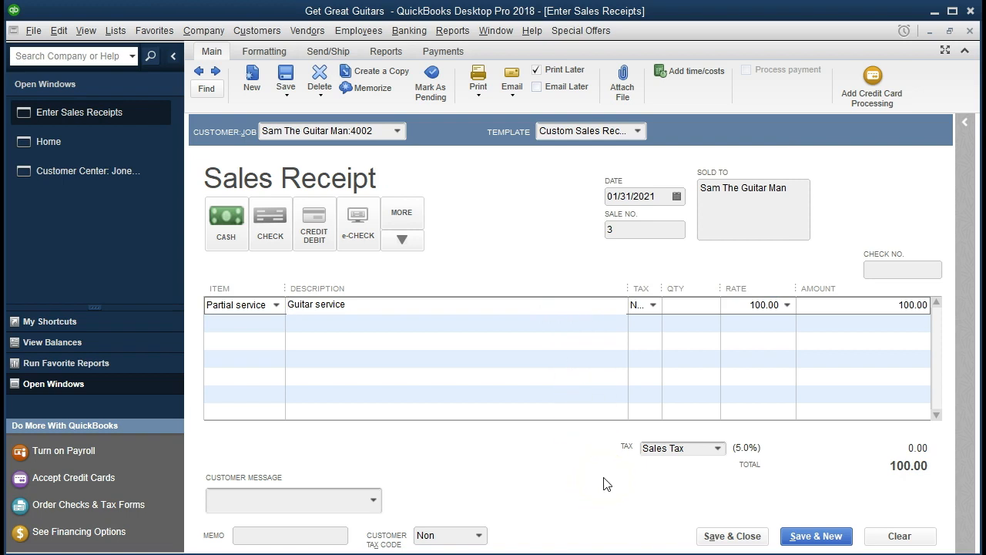
Step: Check the receipt's sales tax item and customer tax code options, leaving them at Sales Tax and Non
left_click(717, 449)
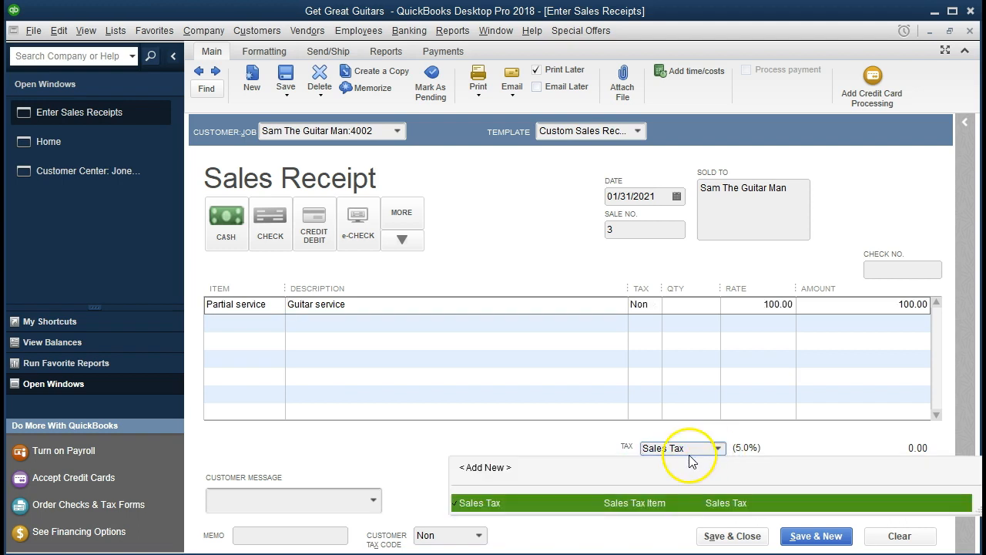
left_click(556, 432)
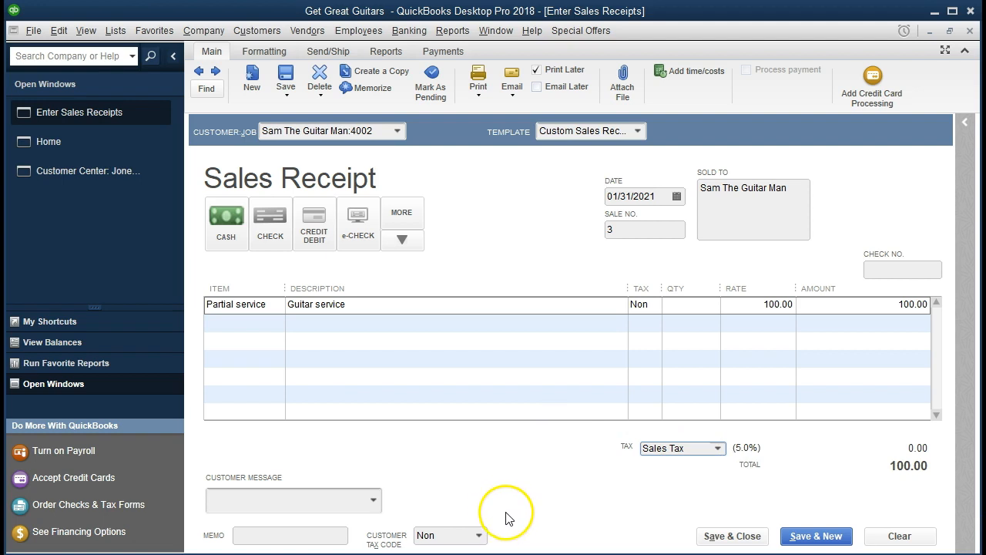
left_click(480, 539)
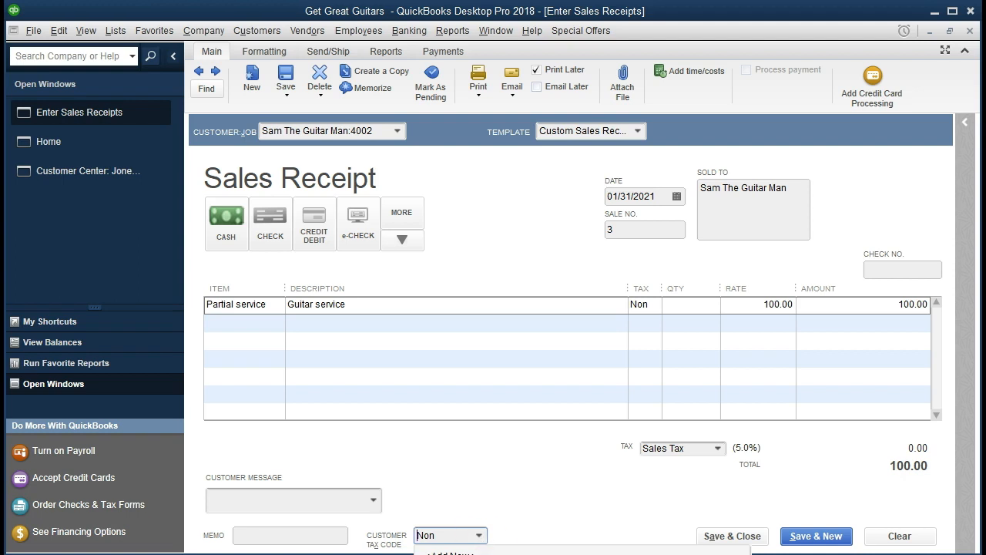
left_click(478, 553)
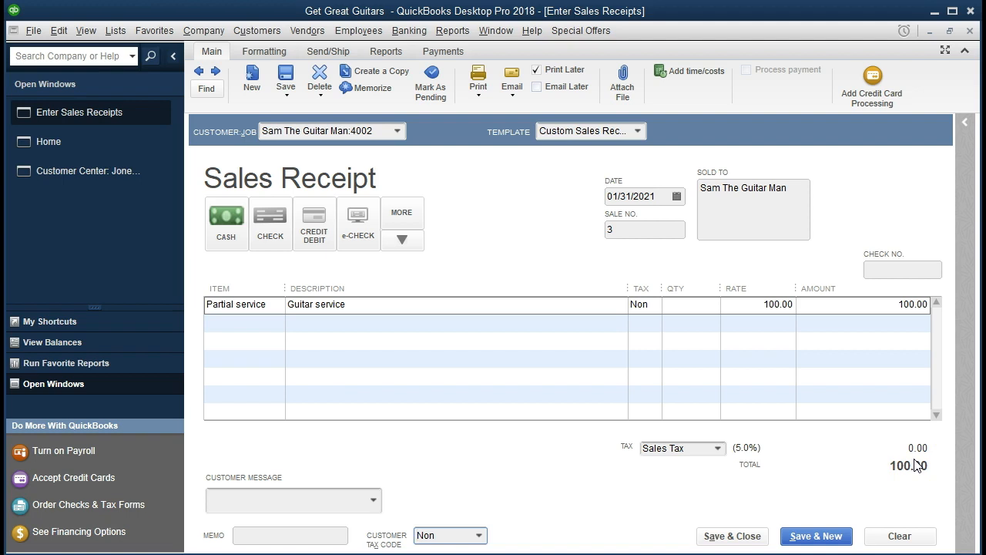
Step: Widen the Tax column in the receipt's item table so the line's tax code can be read in full
left_click(589, 308)
key("Tab")
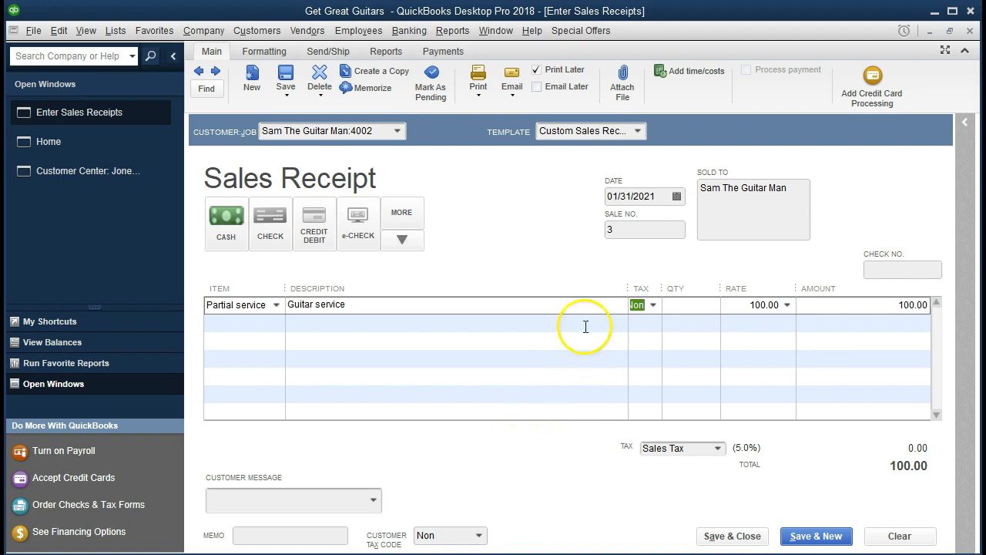
left_click_drag(627, 282, 657, 283)
Step: Set the Partial service line's quantity to 1, then save and close the sales receipt
left_click(695, 308)
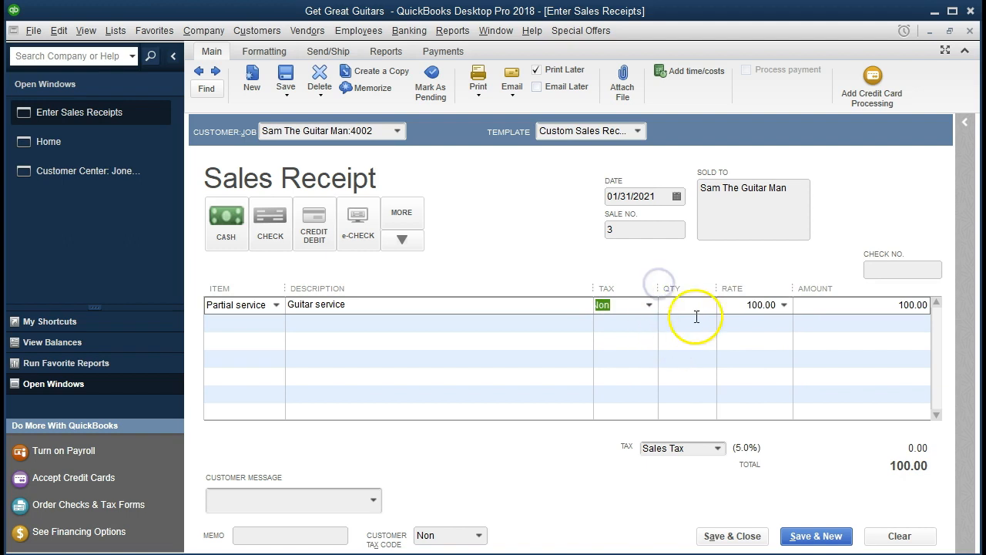
type("1")
key("Tab")
key("Tab")
key("Tab")
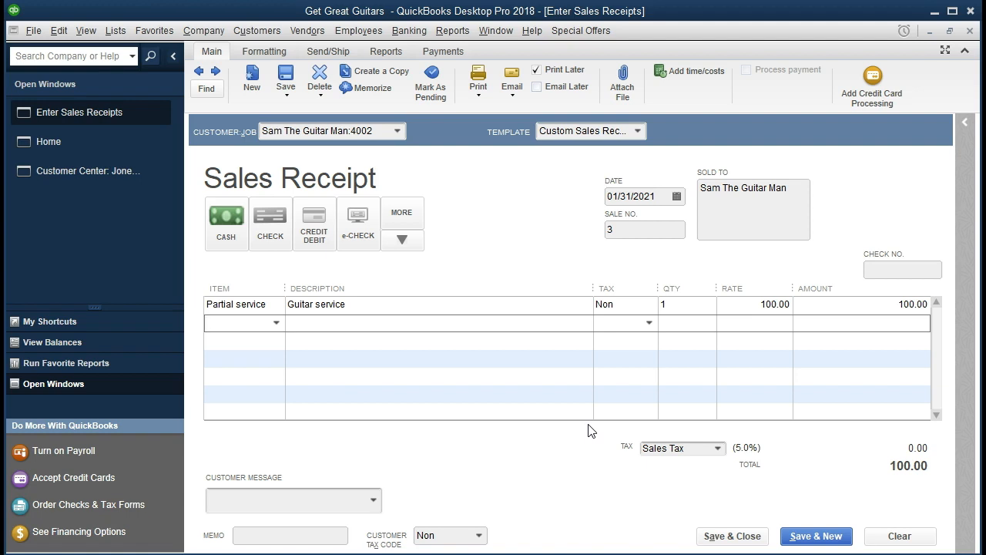
left_click(718, 535)
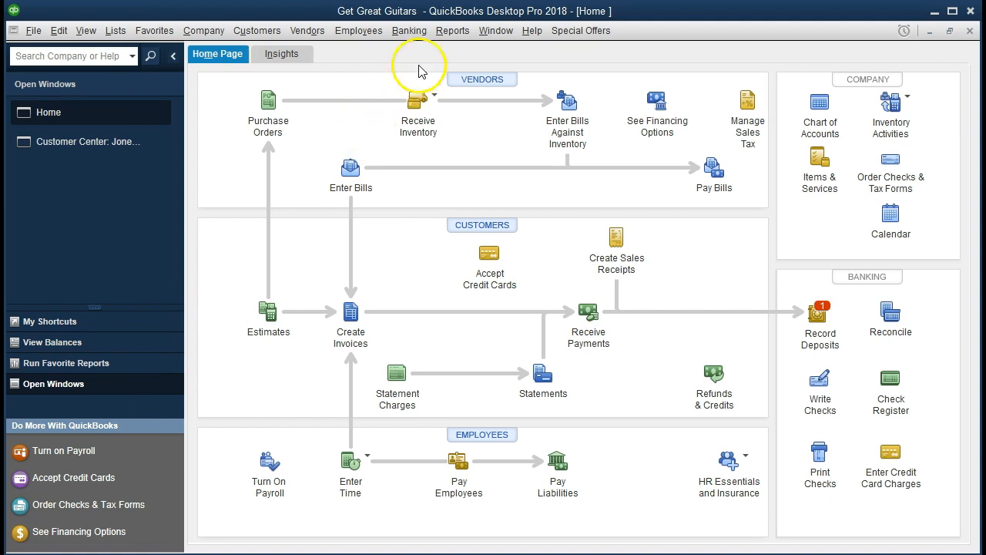
Step: Run the standard Balance Sheet report with a custom date range from 01/01/2021 to 12/31/2021
left_click(453, 39)
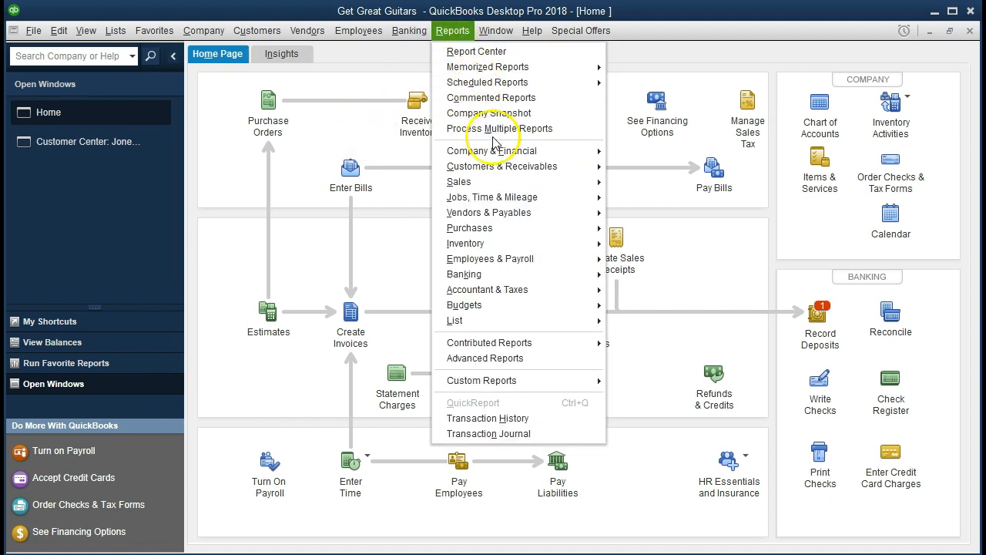
mouse_move(566, 158)
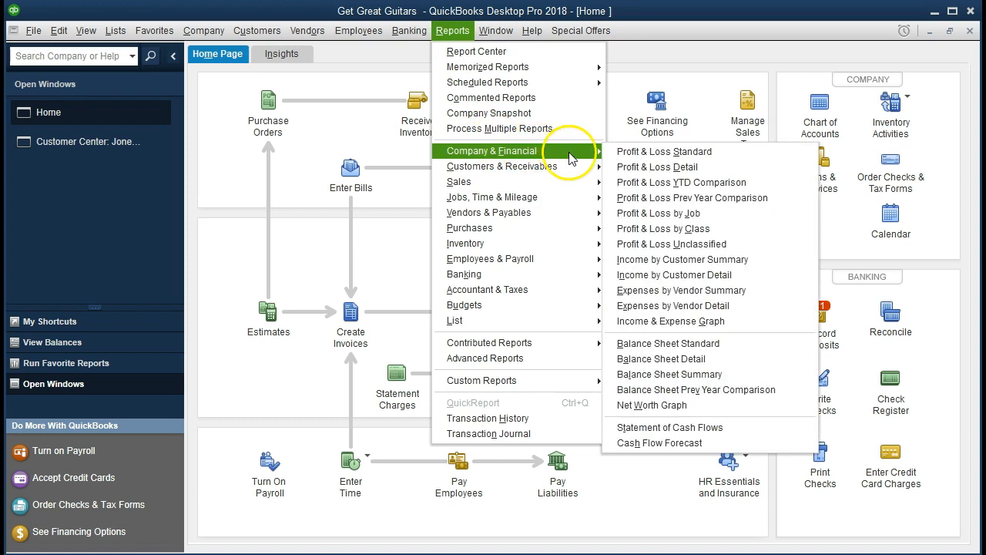
left_click(616, 350)
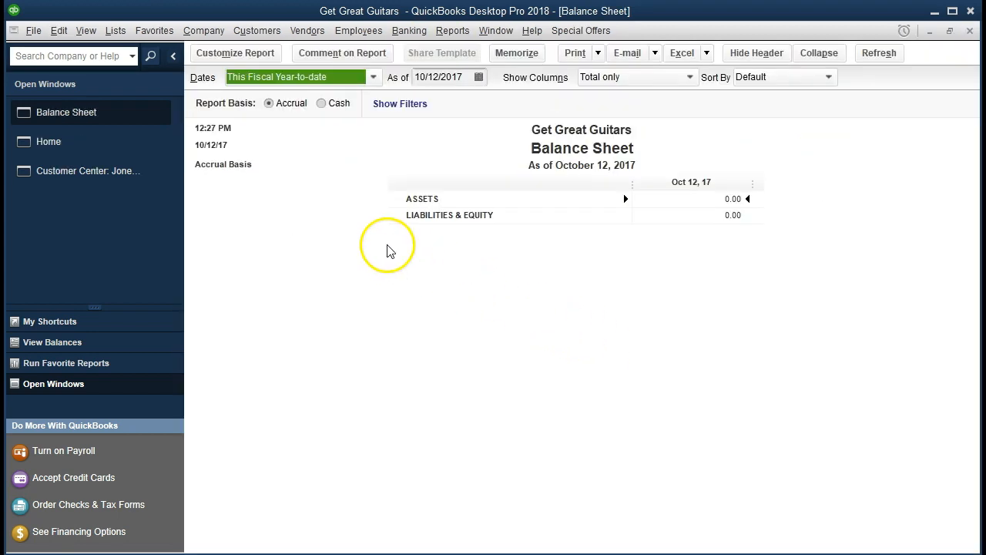
left_click(255, 56)
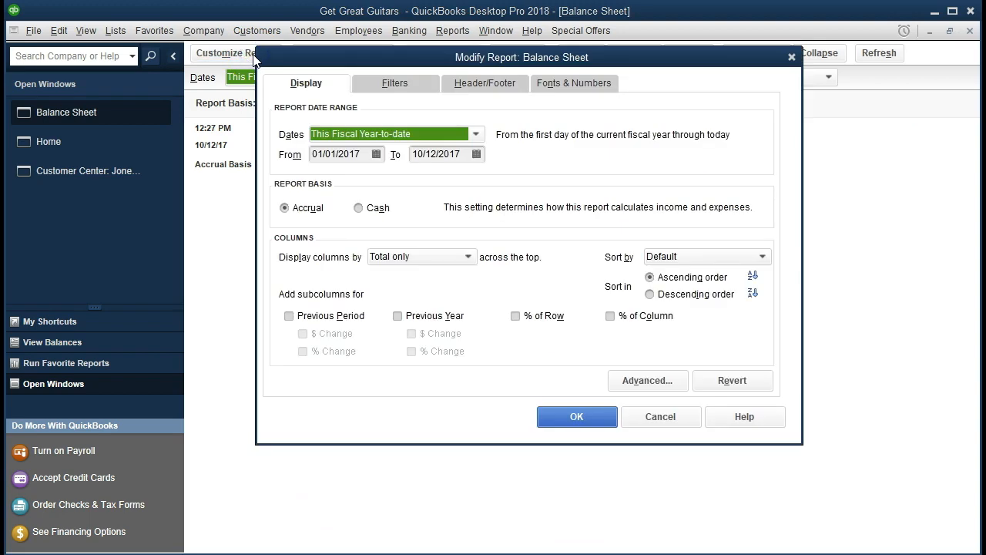
key("Tab")
type("01")
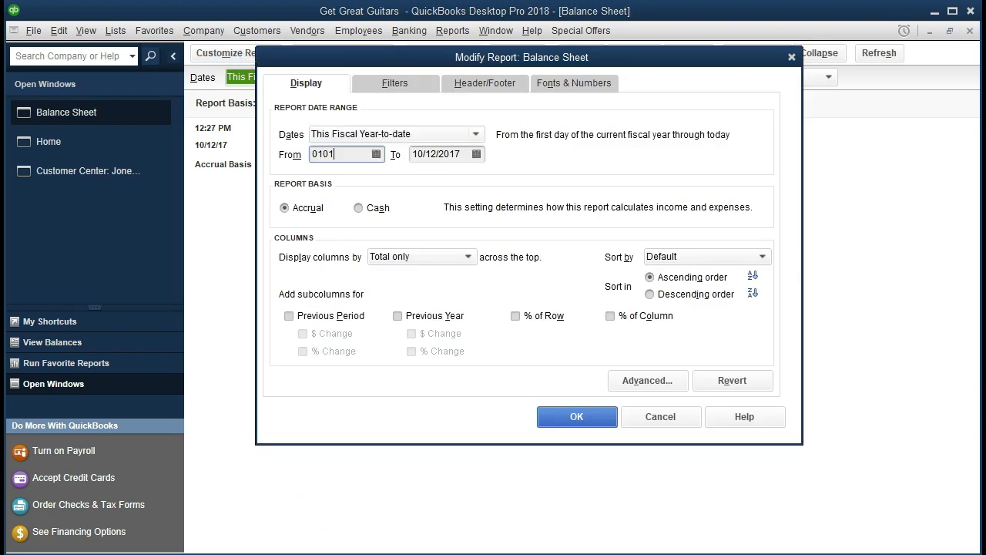
type("/01/2021")
key("Tab")
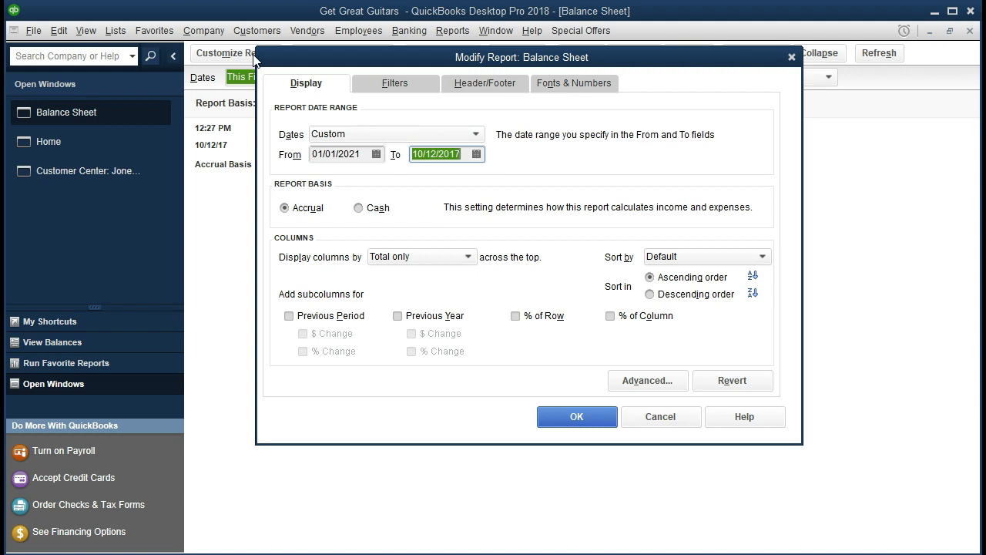
type("123121")
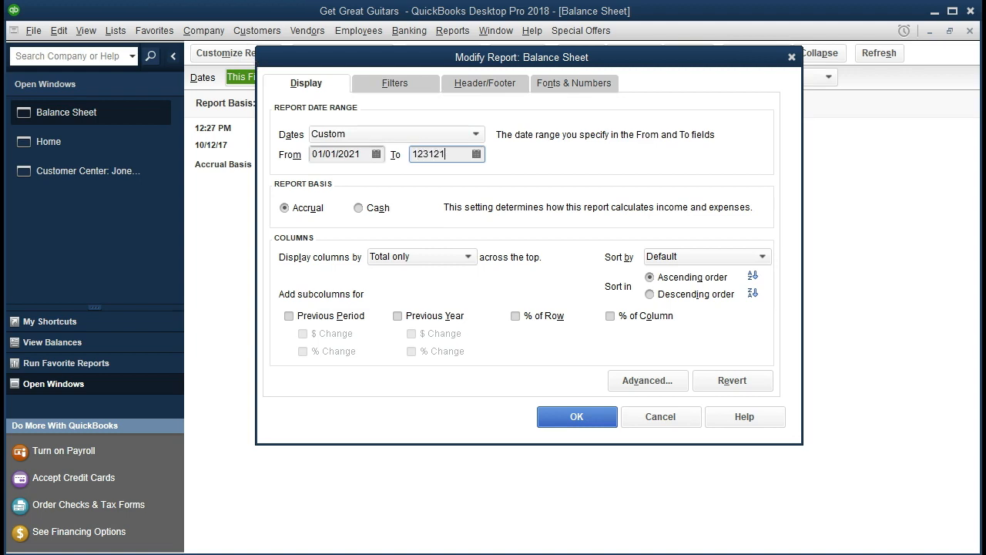
key("Tab")
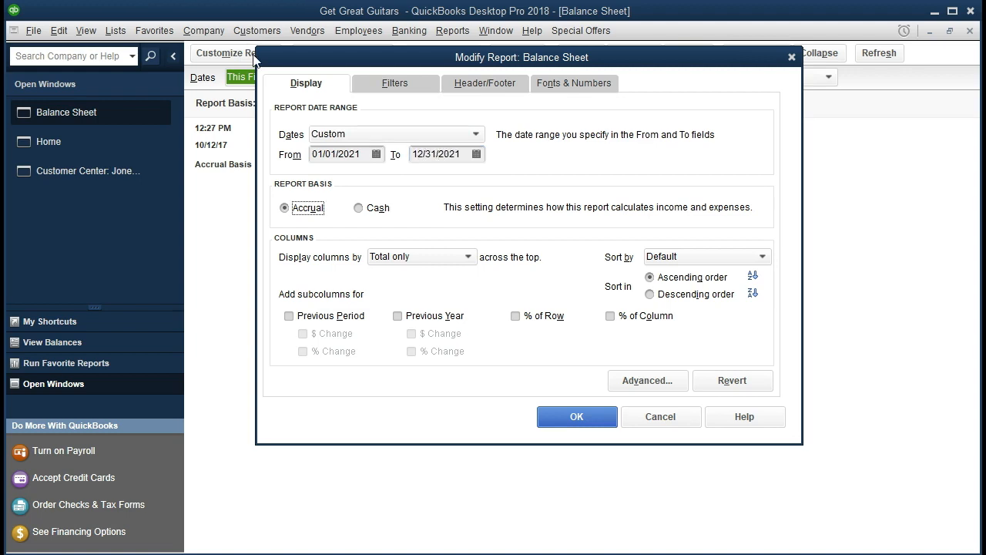
left_click(573, 415)
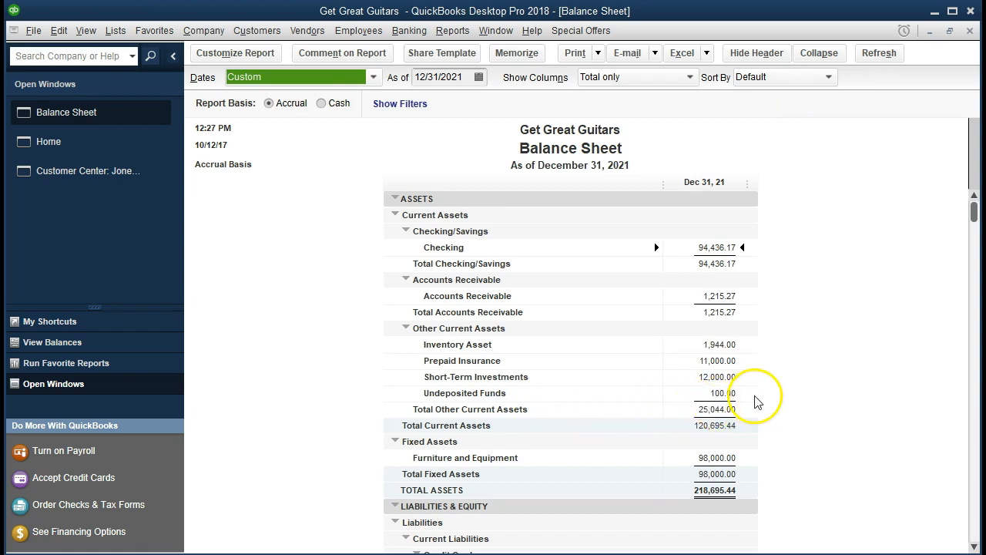
Step: Trace the balance sheet's Undeposited Funds amount to the 01/31/2021 sales receipt and return to the balance sheet
double_click(722, 394)
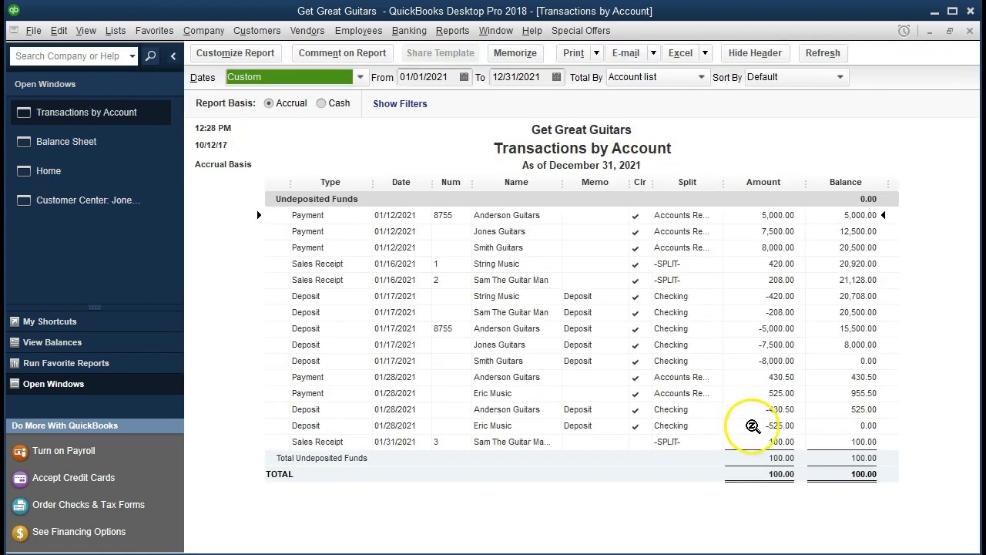
double_click(763, 442)
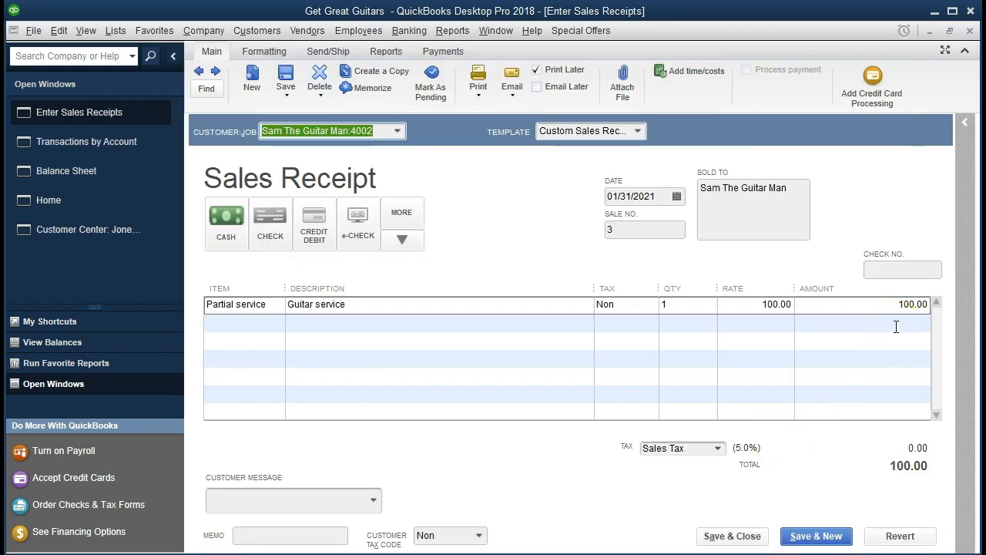
left_click(970, 30)
left_click(971, 30)
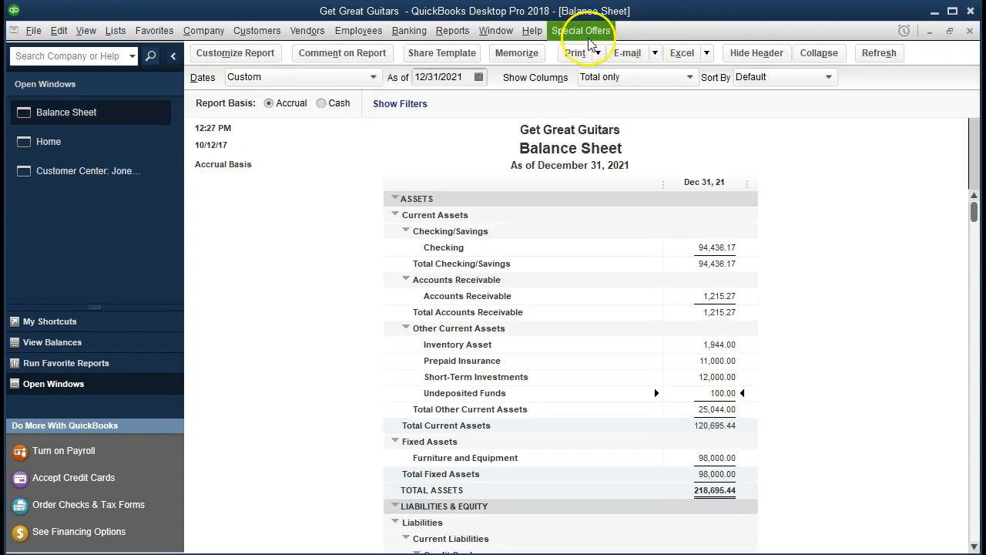
Step: Run the standard Profit & Loss report for 01/01/2021 to 12/31/2021
left_click(452, 31)
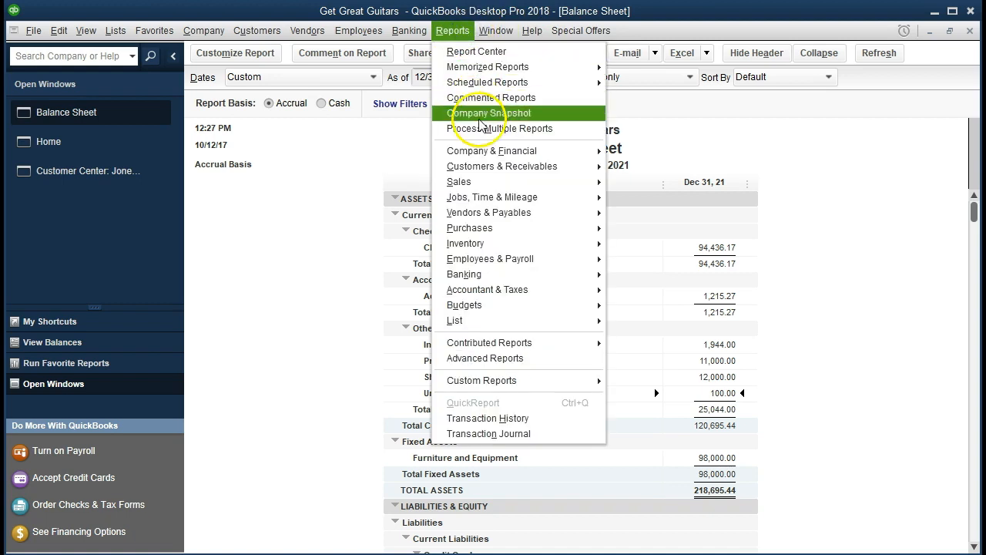
mouse_move(487, 154)
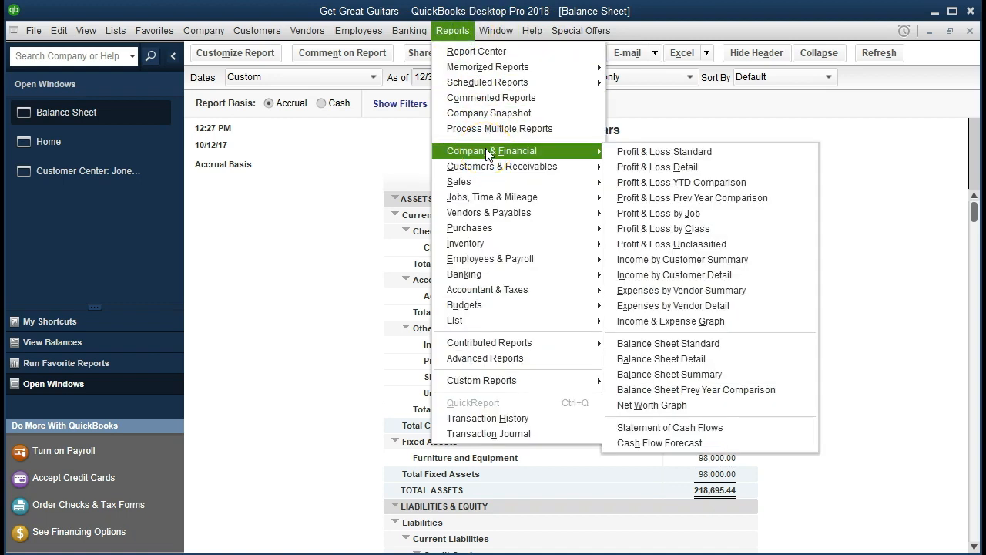
left_click(727, 151)
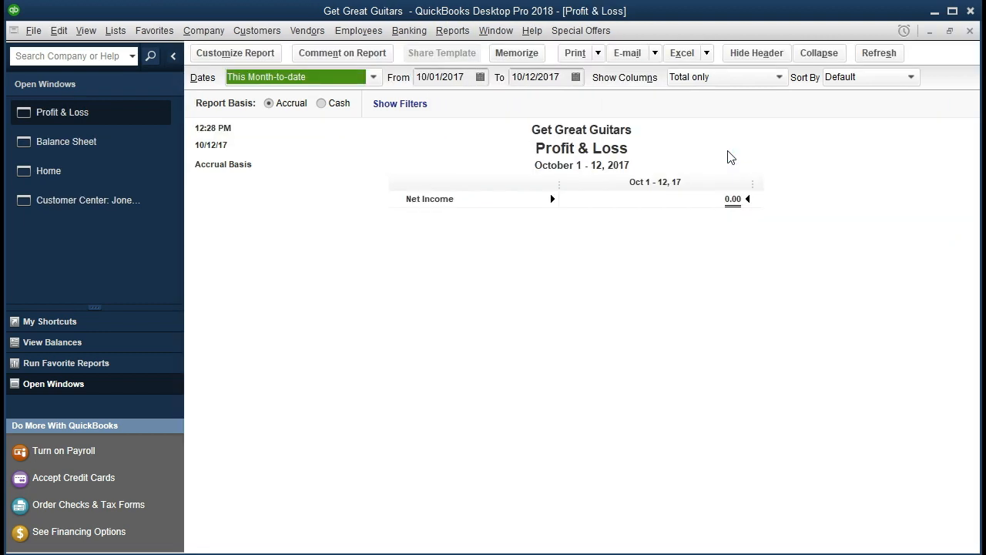
key("Tab")
type("01/01/2021")
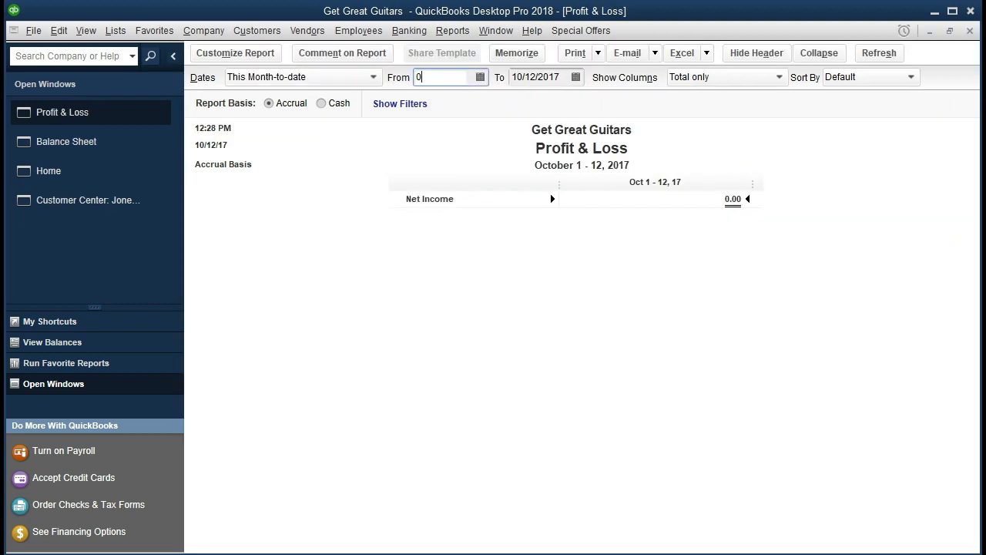
key("Tab")
type("123121")
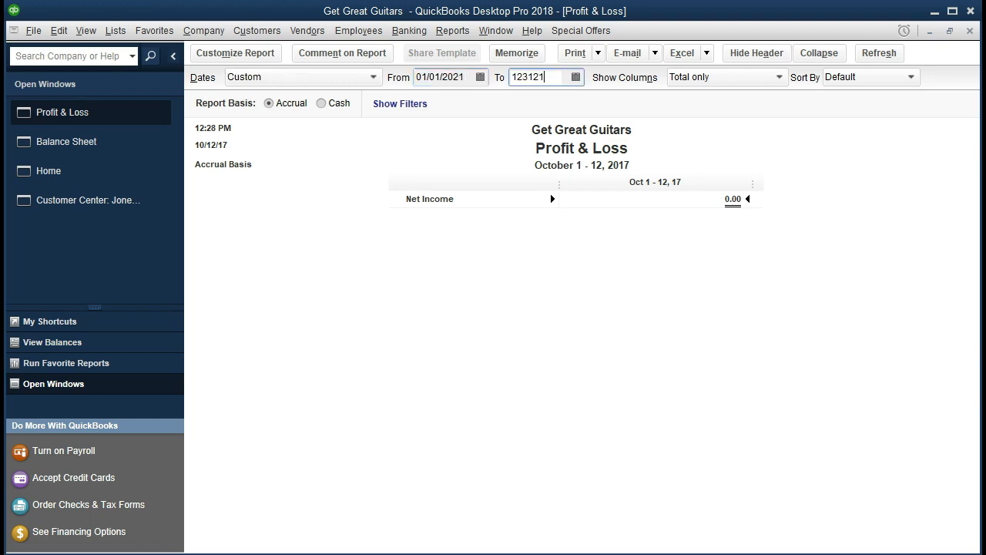
key("Tab")
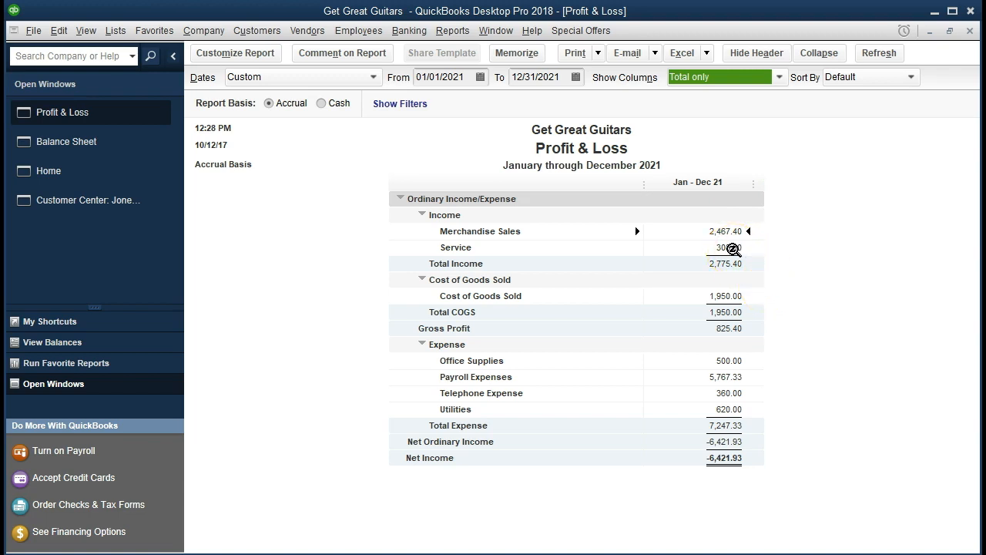
Step: Trace the Service income amount to the 01/31/2021 sales receipt and return to the Profit & Loss report
double_click(732, 248)
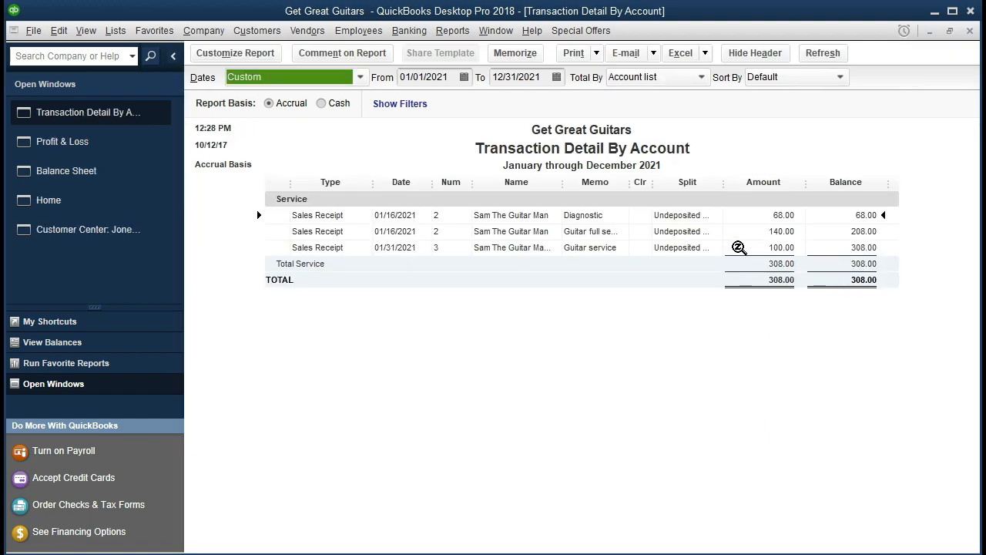
double_click(768, 248)
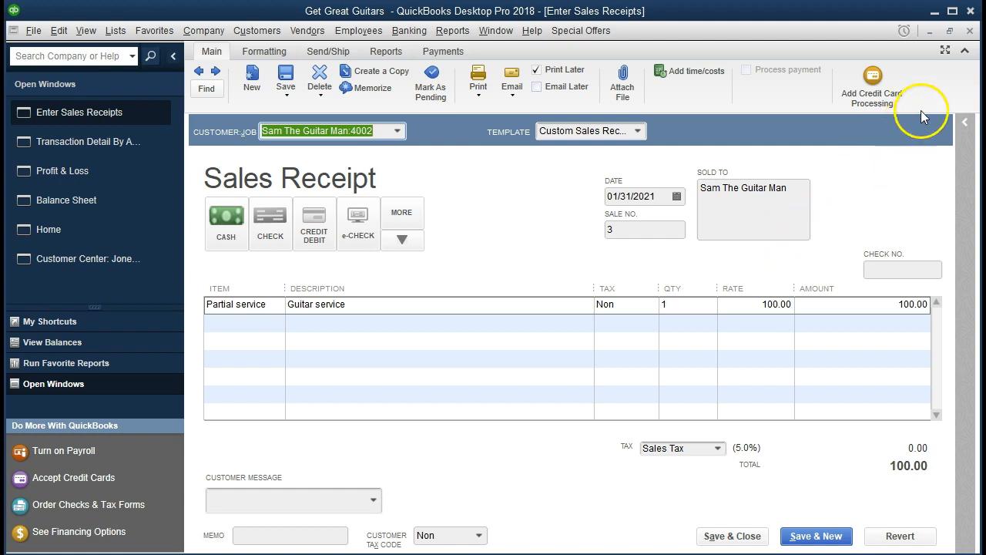
left_click(969, 30)
left_click(970, 32)
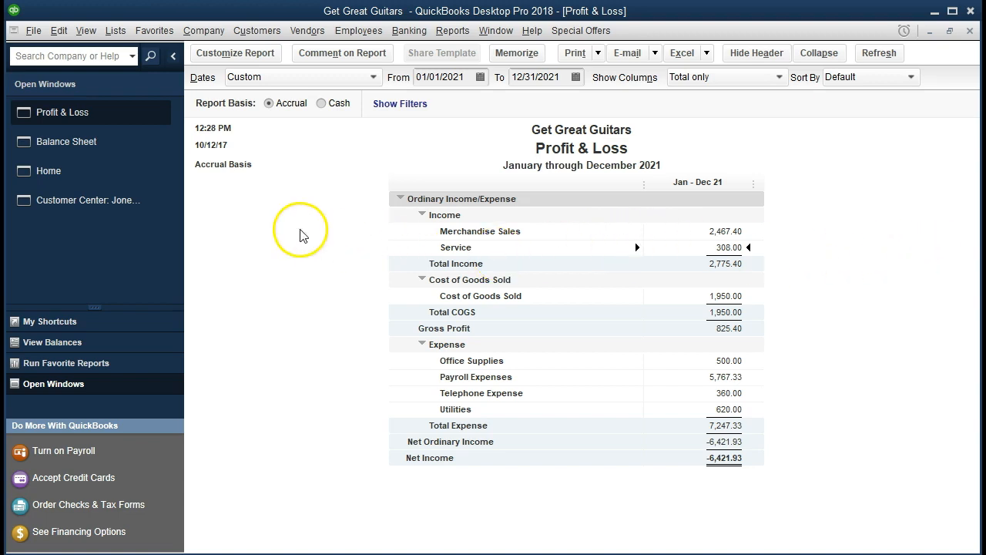
Step: Start a new sales receipt for customer job Jones Guitars:3005 with cash as the payment method
left_click(90, 180)
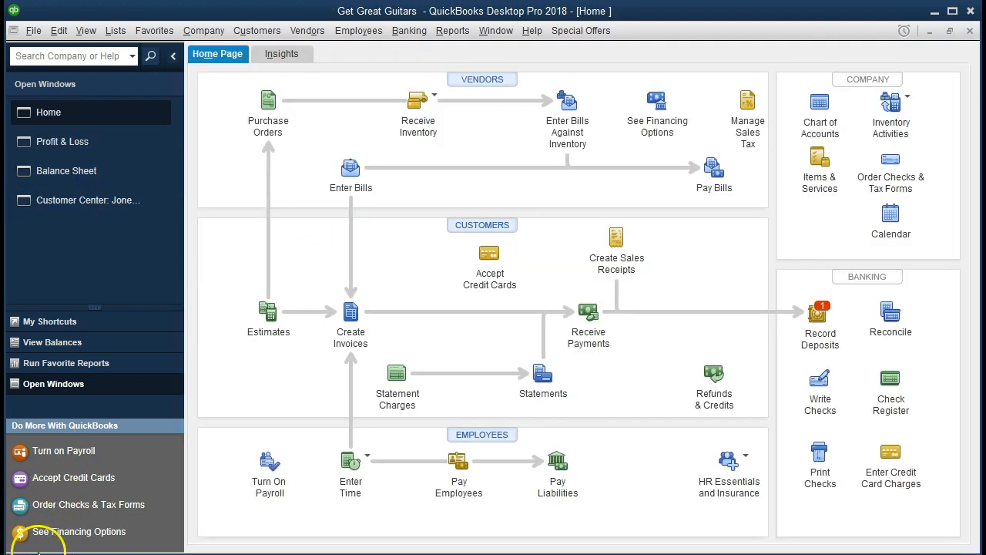
left_click(617, 246)
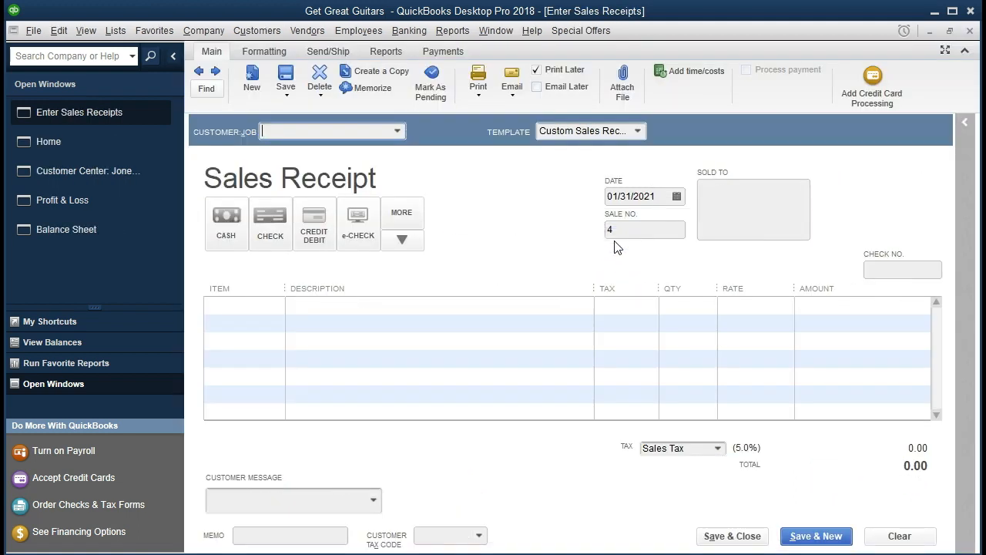
type("Jones Guitars:3005")
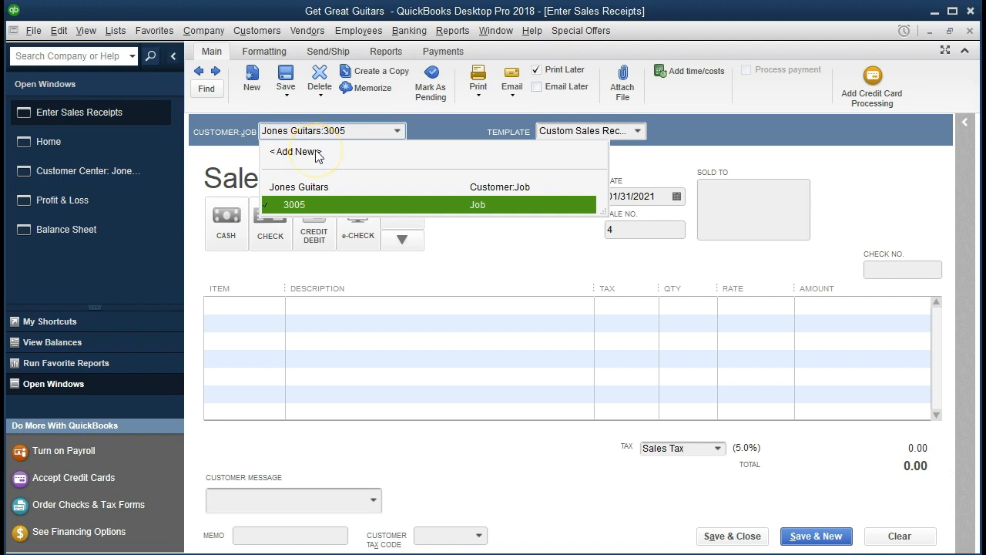
key("Tab")
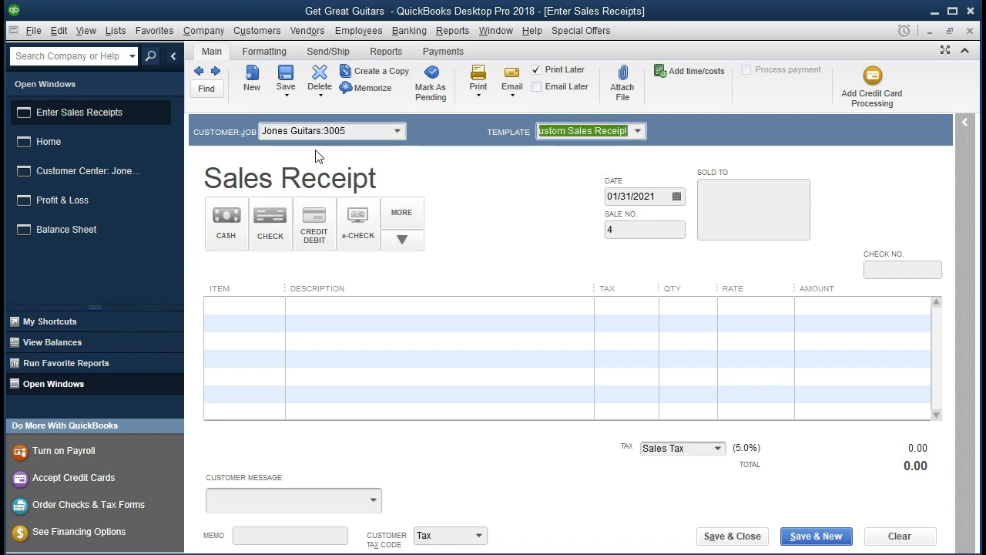
left_click(225, 218)
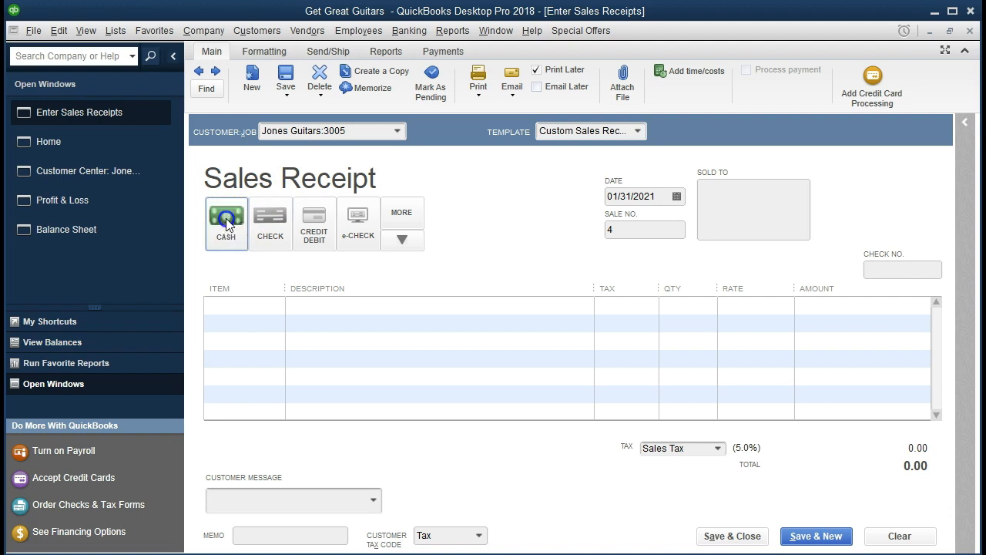
key("Tab")
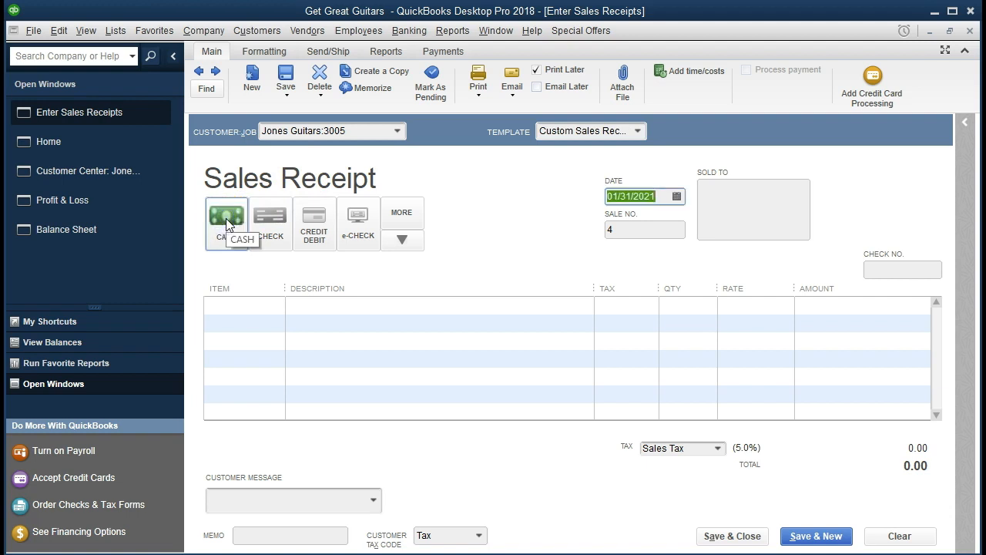
key("Tab")
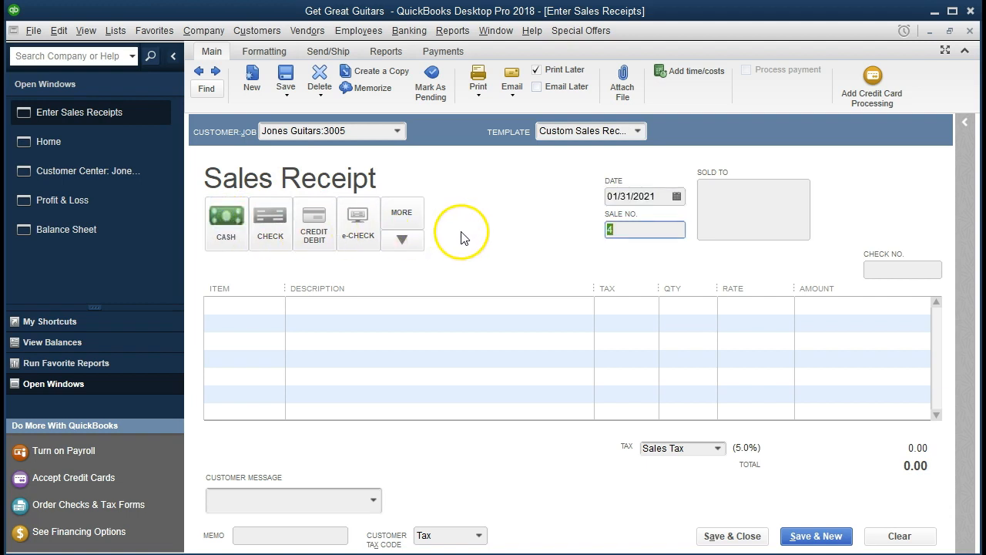
key("Tab")
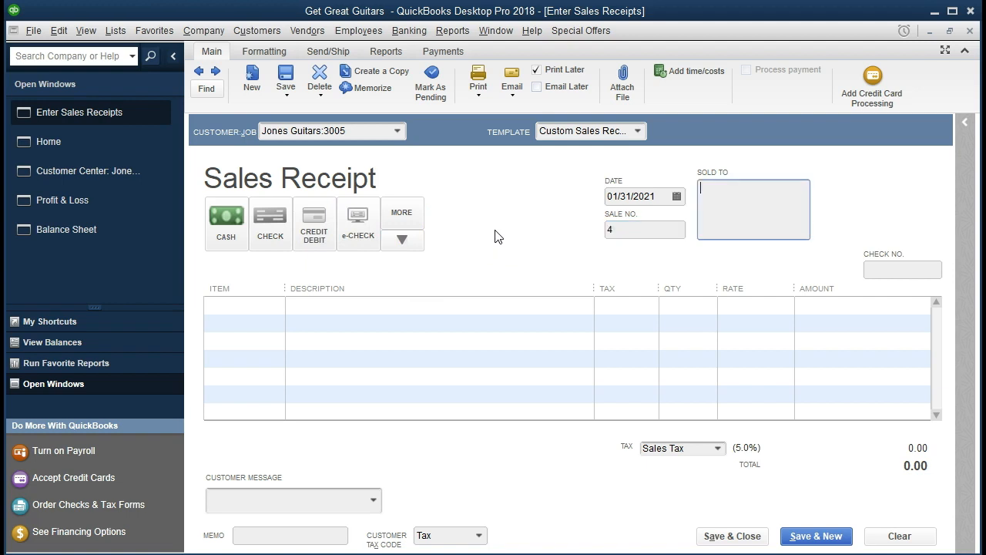
key("Tab")
key("Tab")
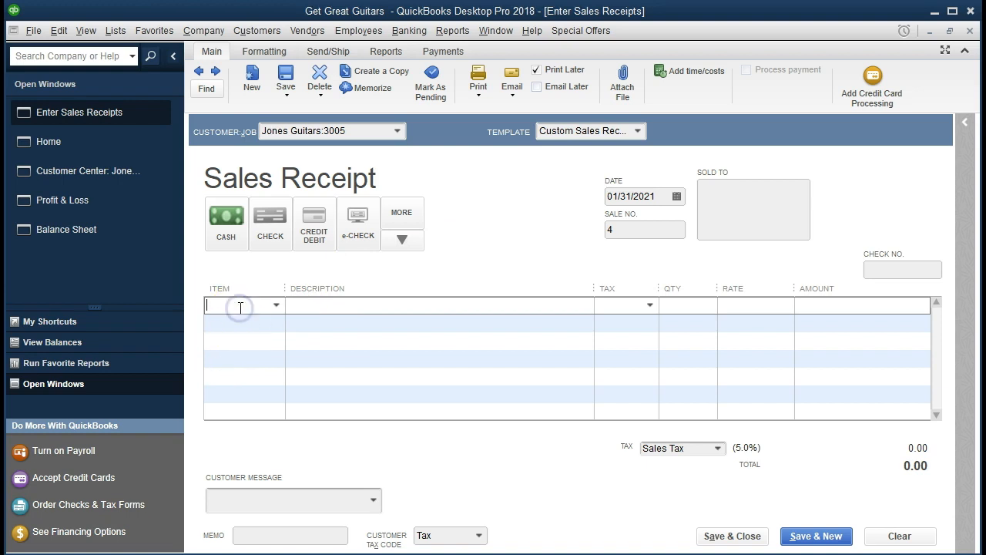
Step: Add a Partial service line to the sales receipt with a quantity of 2
type("Partial service")
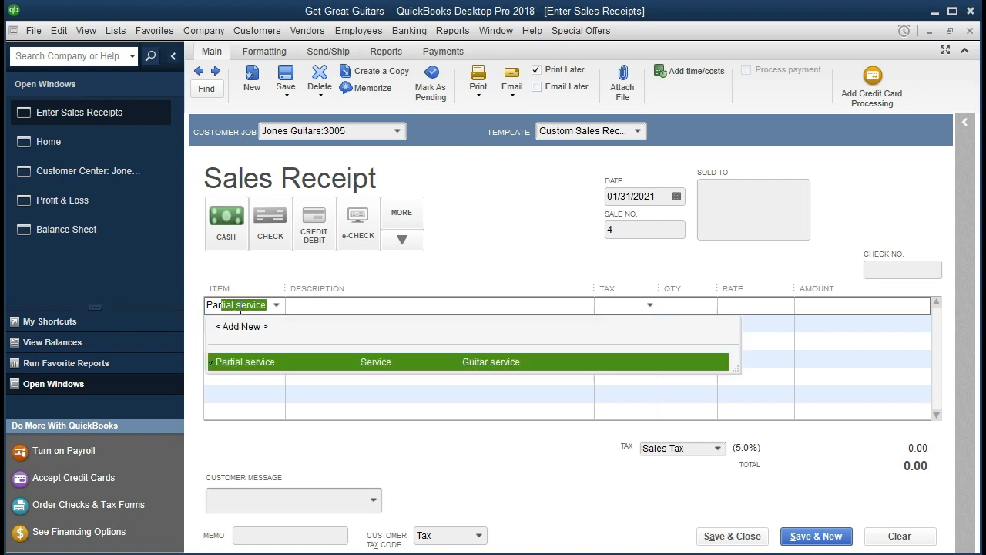
key("Tab")
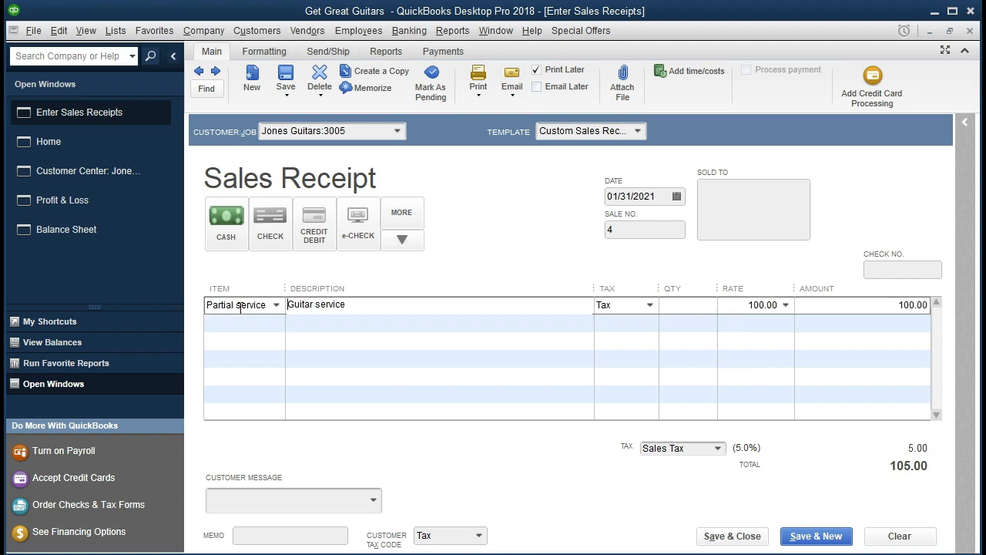
key("Tab")
key("Tab")
type("2")
key("Tab")
key("Tab")
key("Tab")
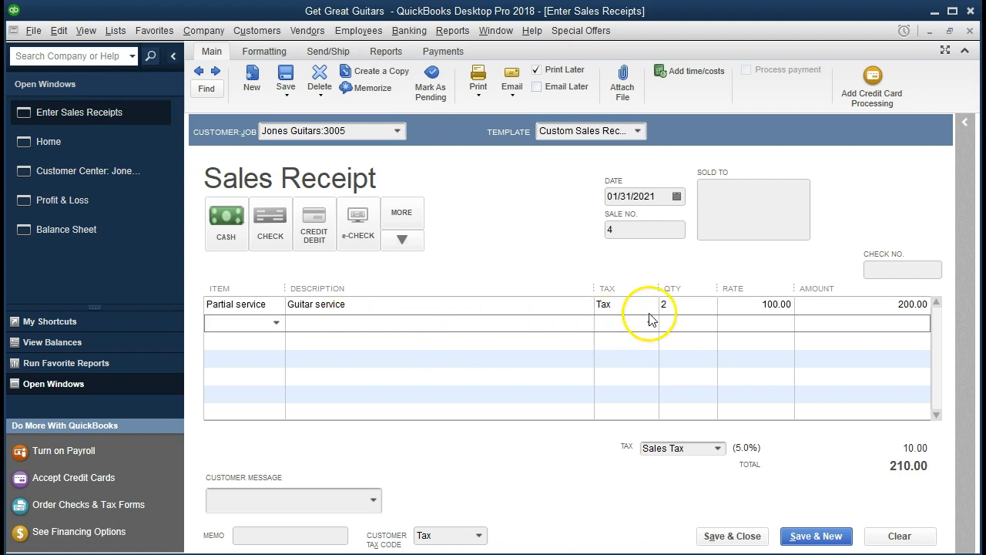
left_click(676, 305)
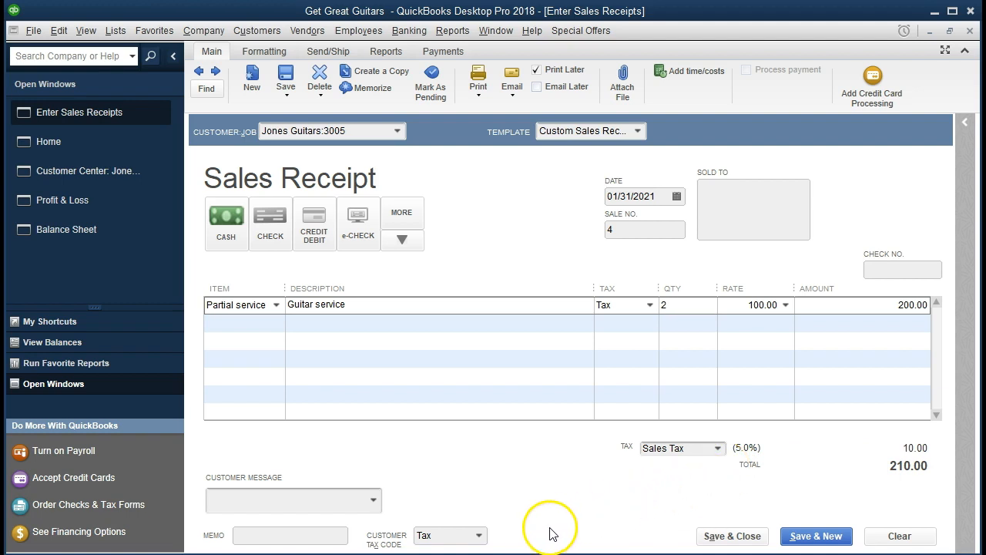
Step: Set the receipt's customer tax code to Non, then save and close it, making the tax code change permanent for the job
left_click(478, 539)
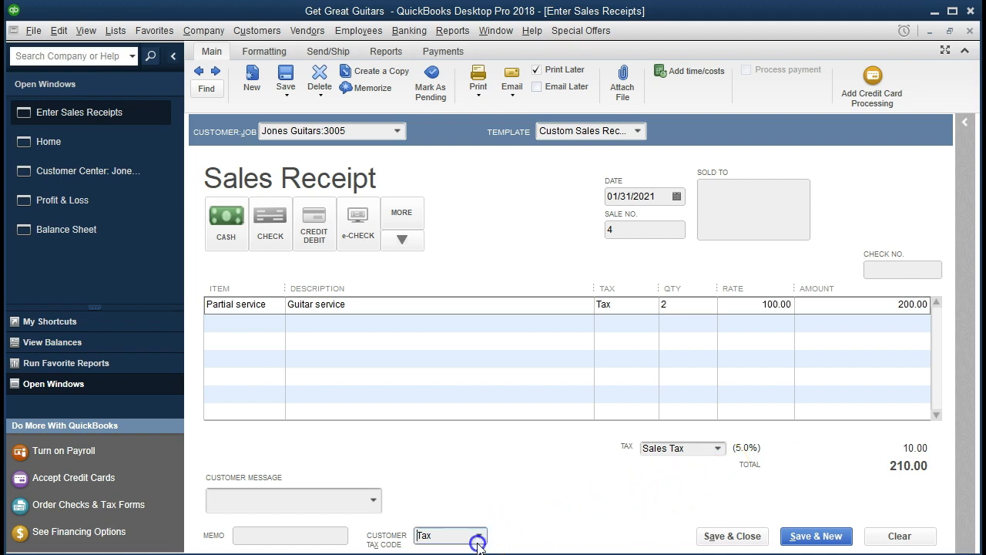
left_click(477, 538)
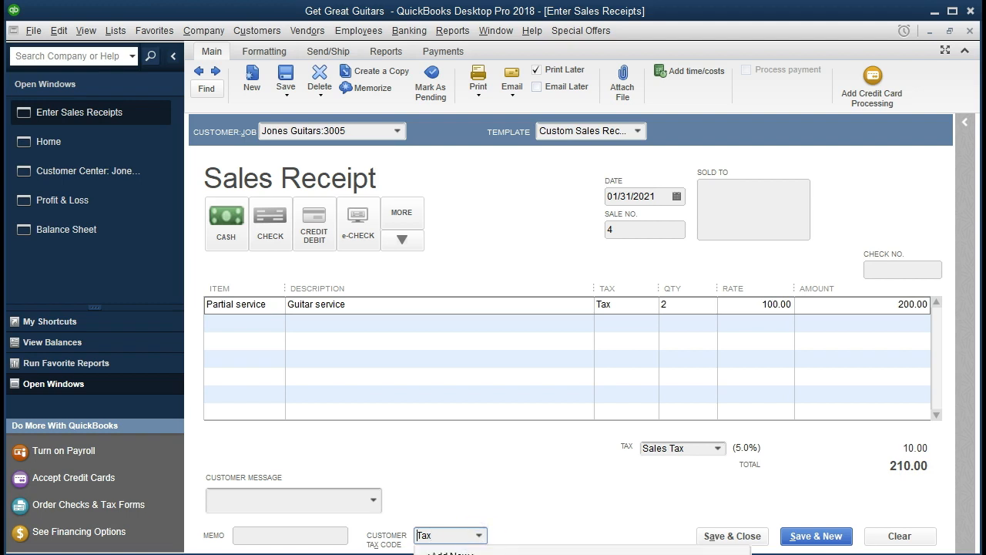
left_click(479, 553)
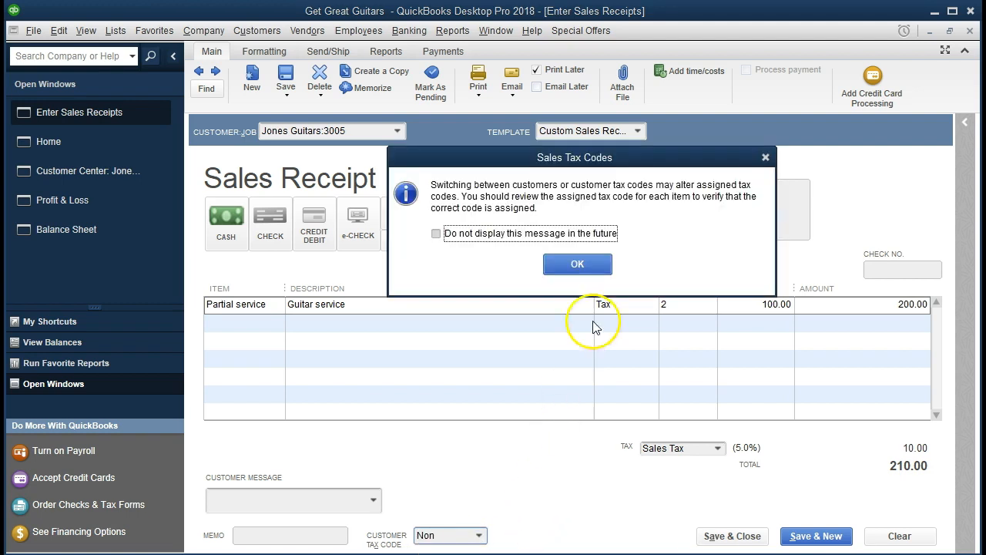
left_click(577, 264)
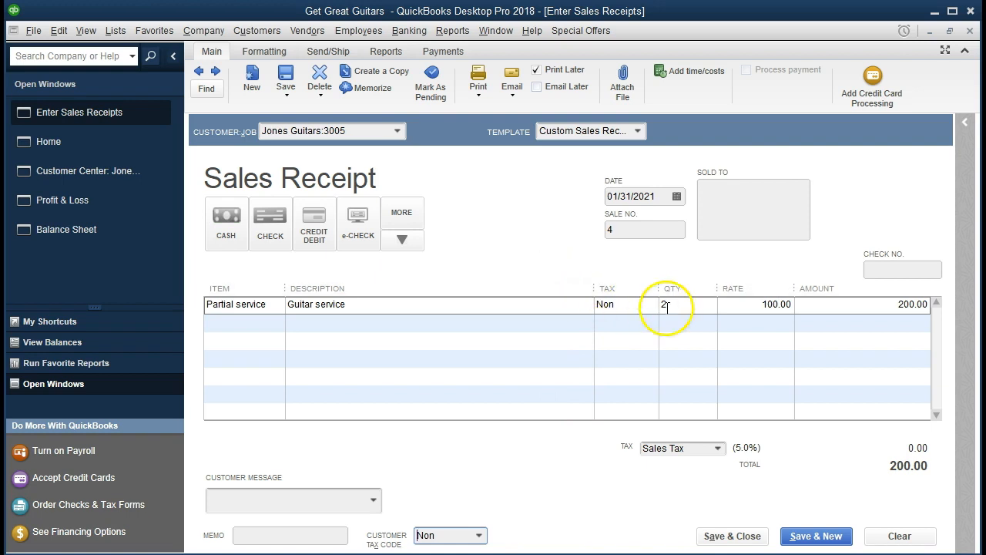
left_click(850, 456)
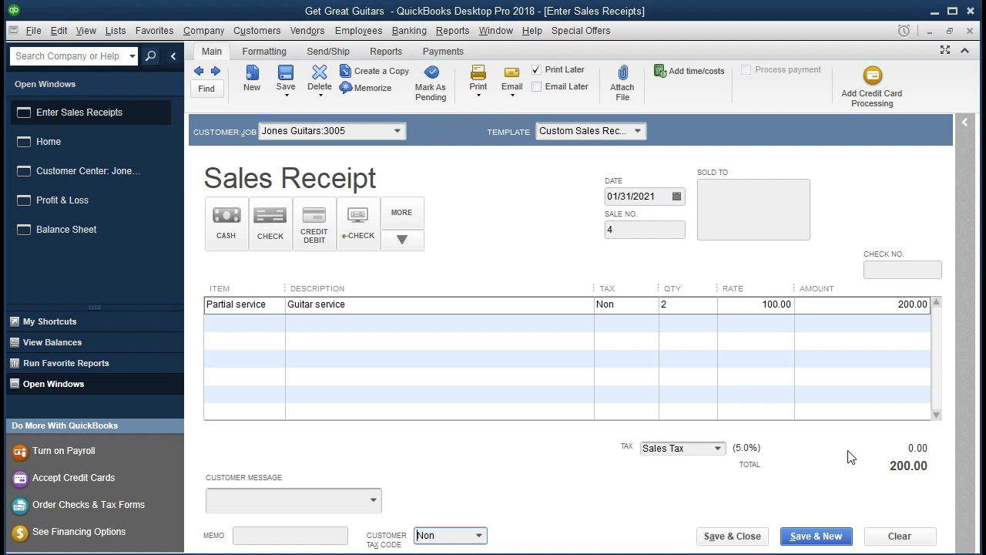
left_click(746, 537)
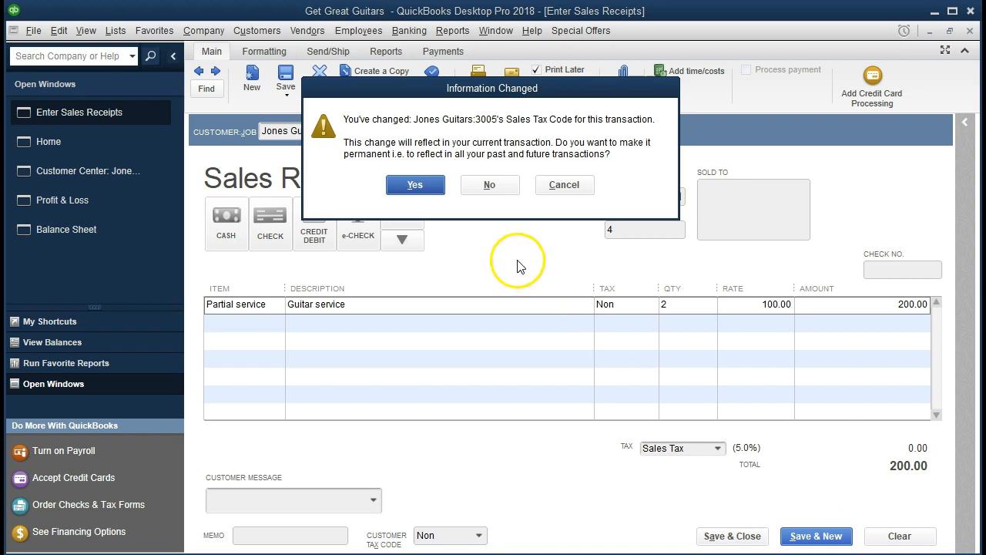
left_click(419, 186)
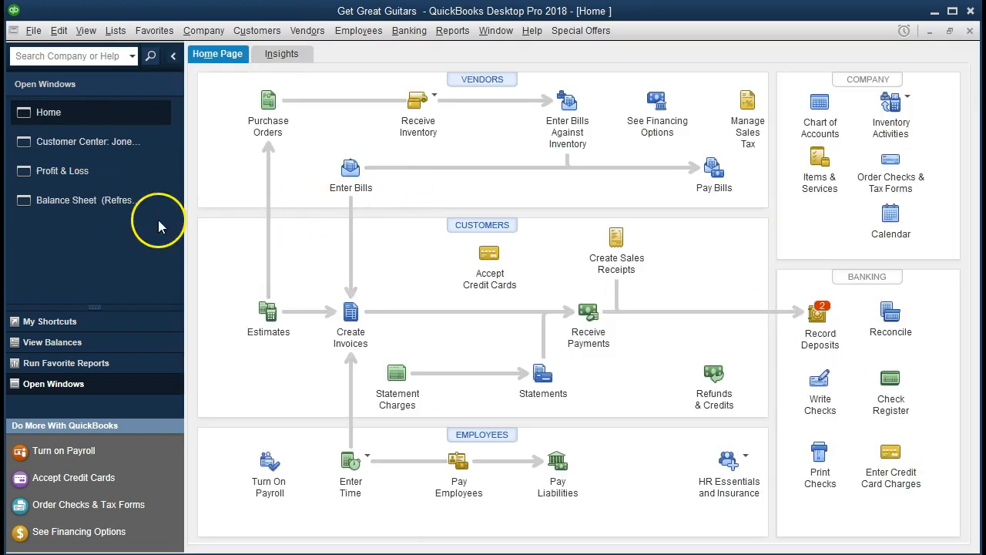
Step: Trace the balance sheet's Undeposited Funds amount to the Jones Guitars:3005 sales receipt and return to the balance sheet
left_click(93, 201)
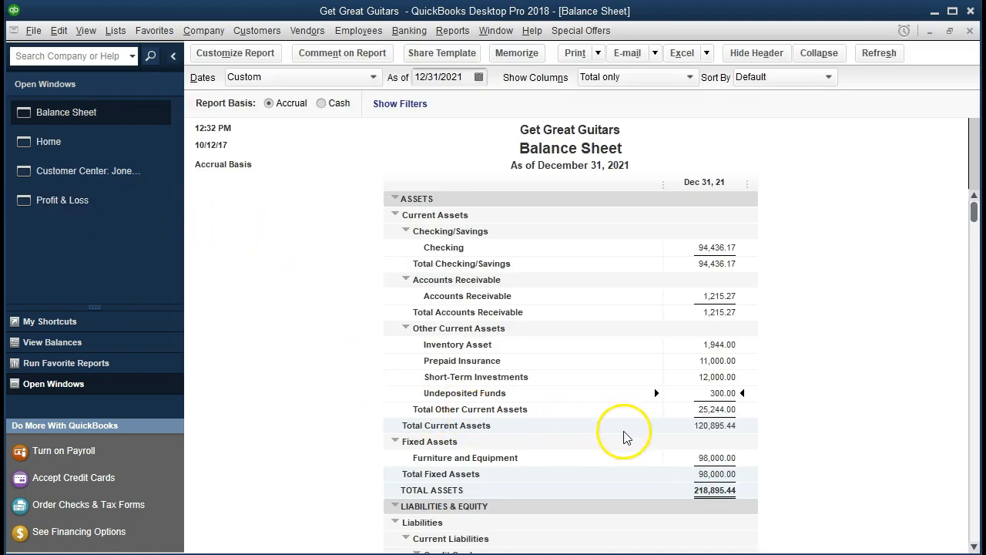
double_click(721, 393)
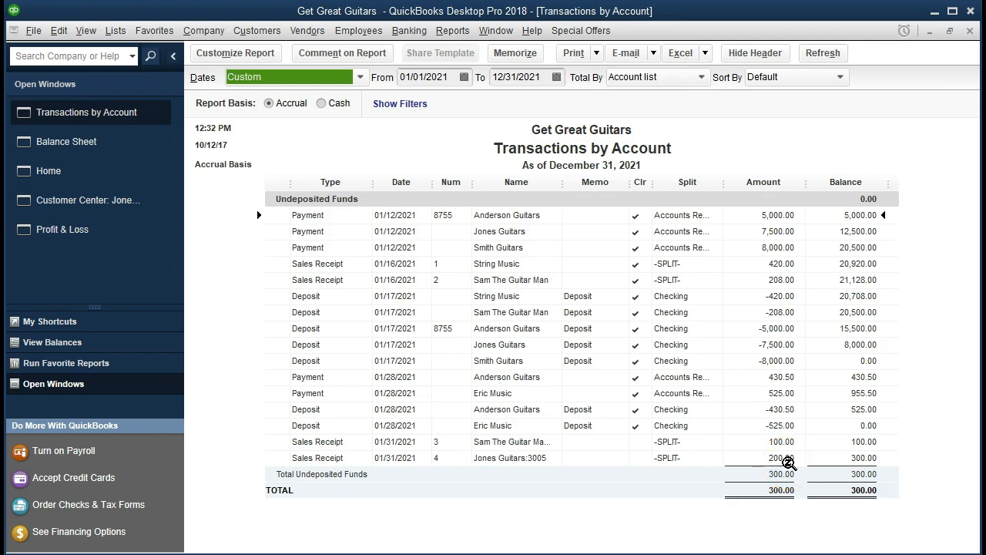
double_click(787, 462)
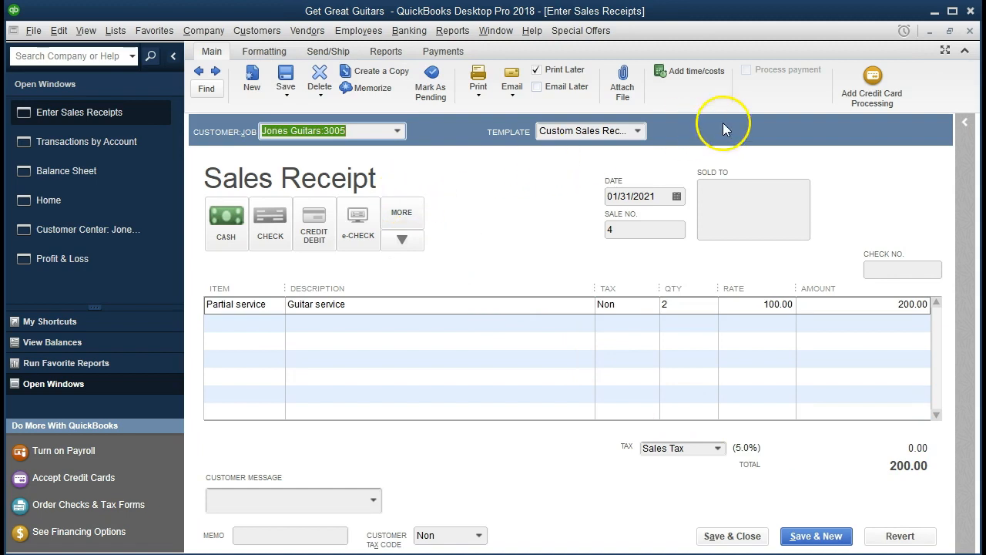
left_click(970, 32)
left_click(970, 31)
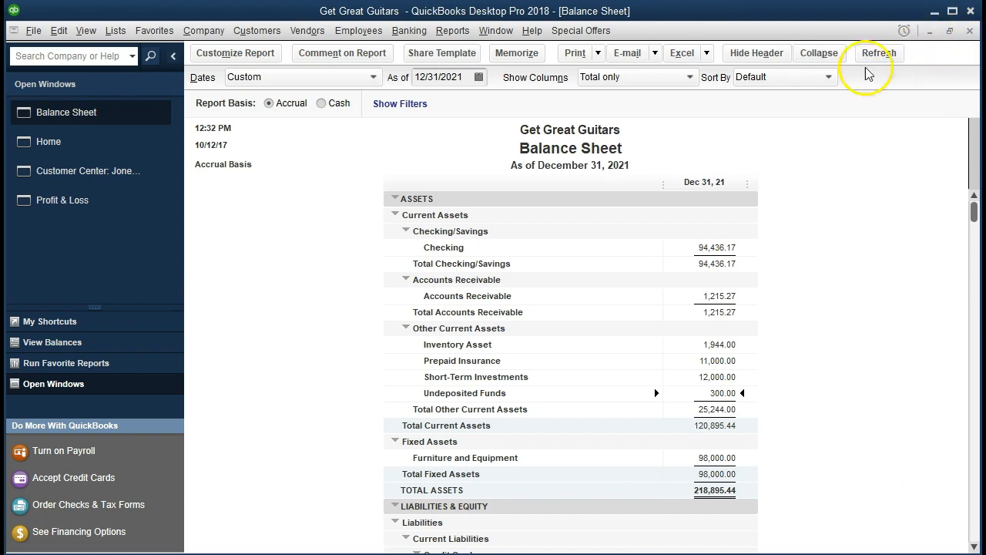
Step: Trace the Profit & Loss report's Service income to the Jones Guitars:3005 sales receipt and return to the report
left_click(105, 202)
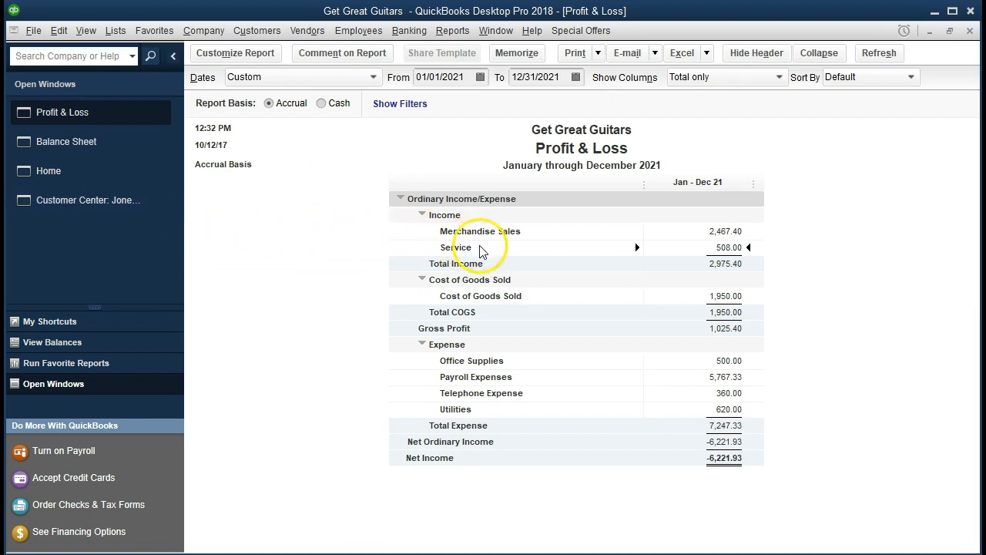
double_click(721, 248)
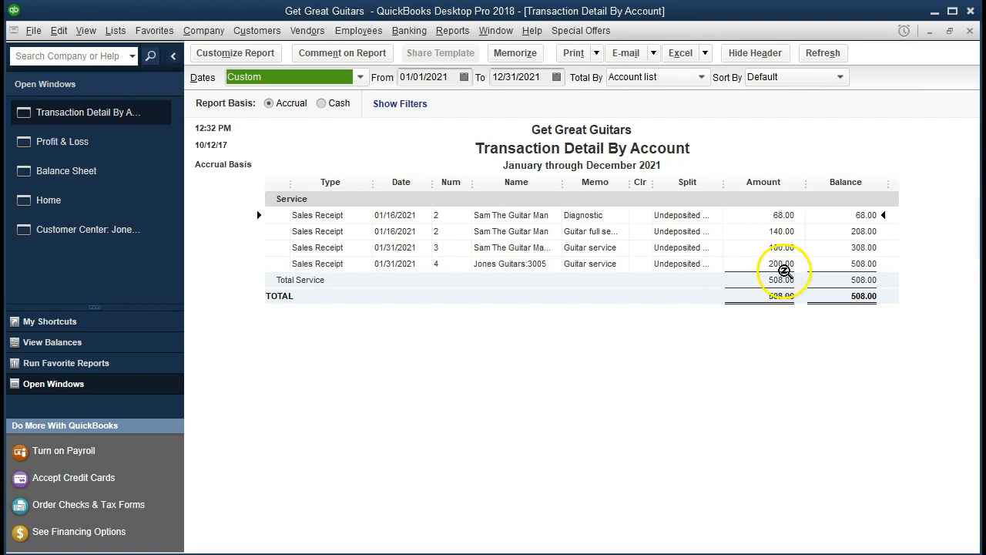
double_click(782, 263)
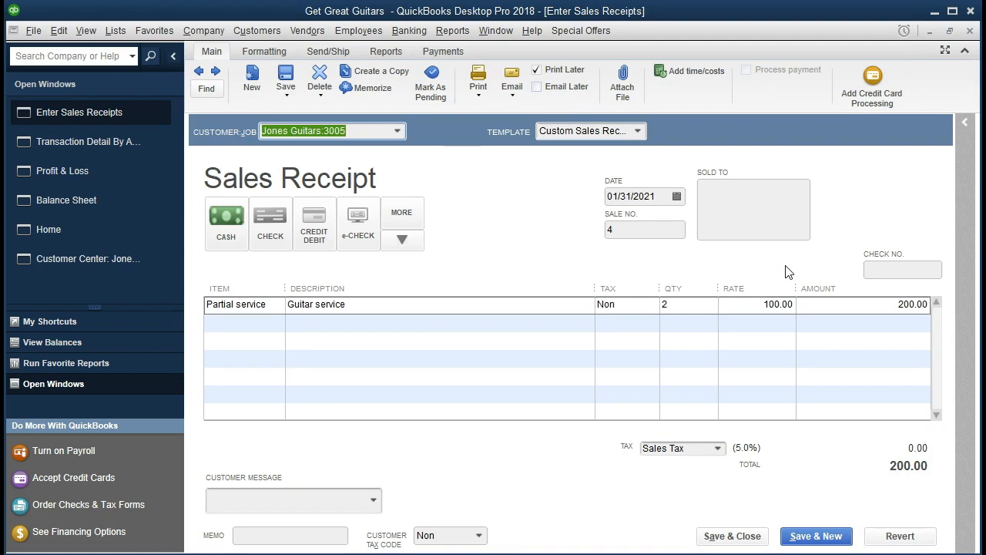
left_click(970, 30)
left_click(970, 31)
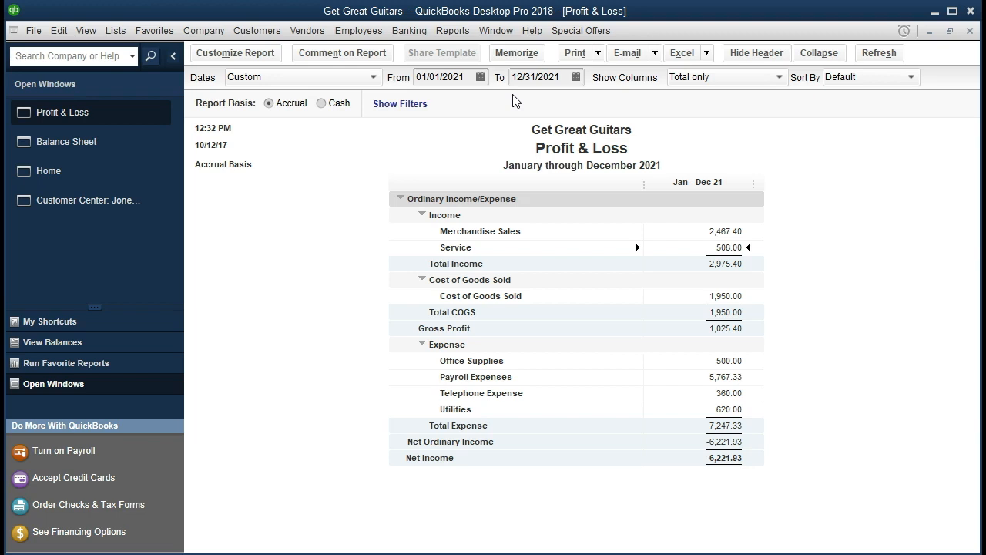
Step: Run the Job Profitability Detail report from the jobs, time and mileage reports
left_click(453, 31)
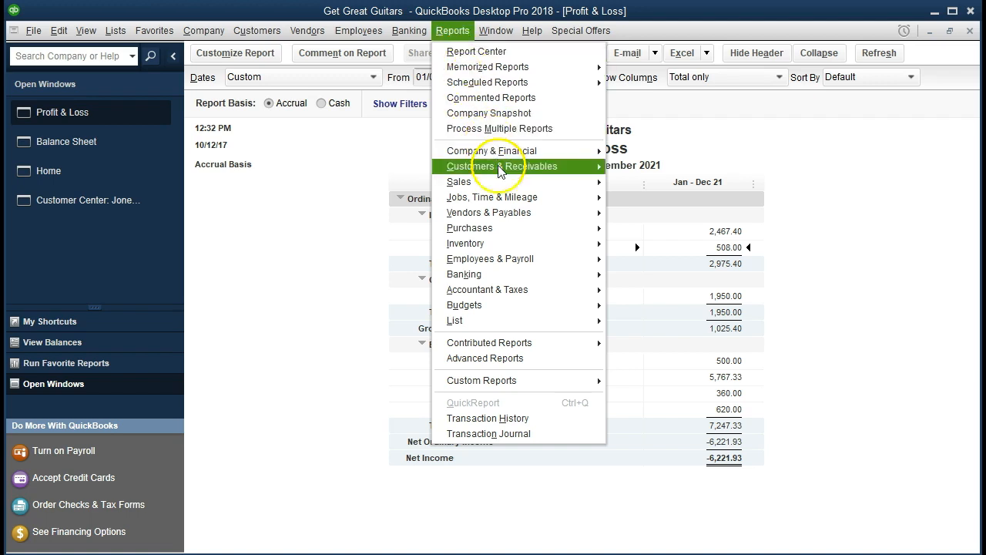
mouse_move(515, 200)
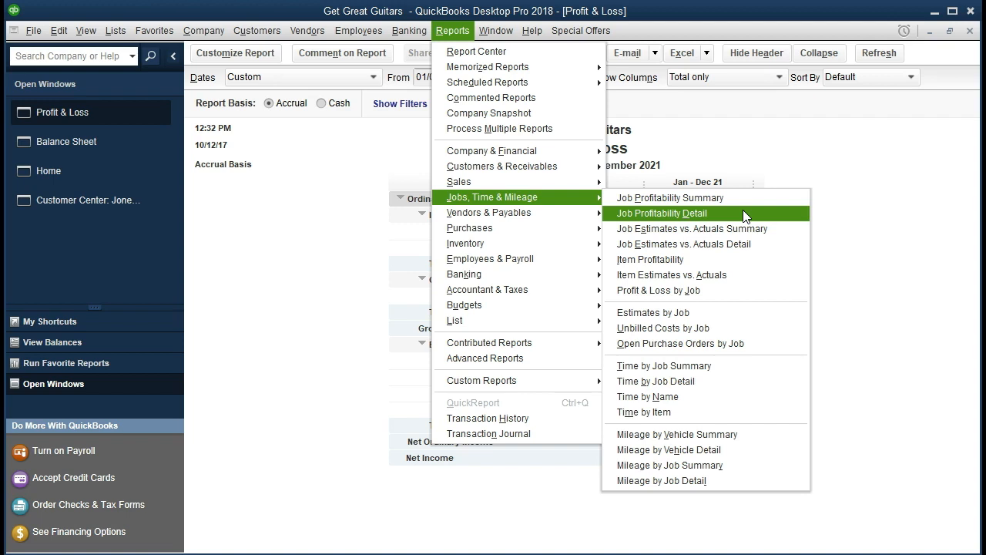
left_click(743, 213)
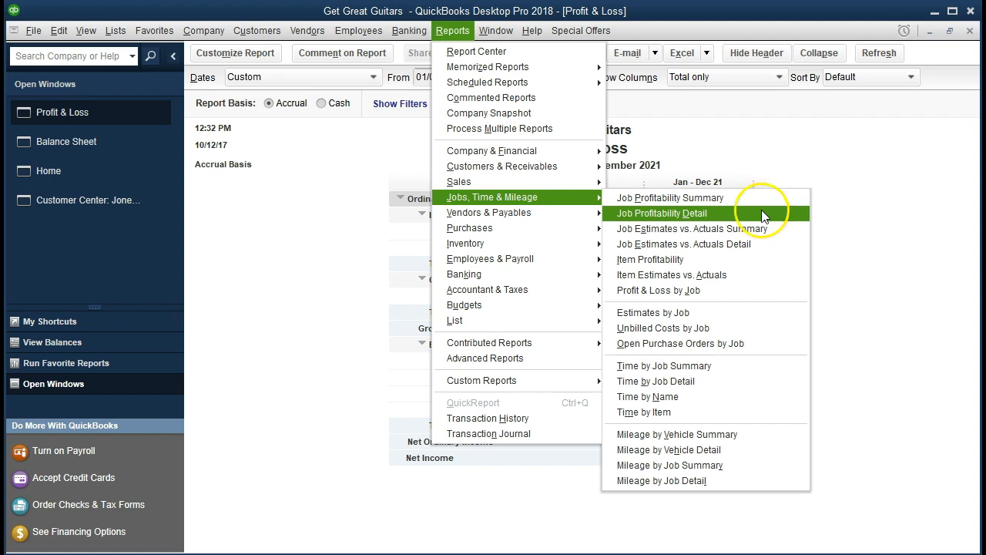